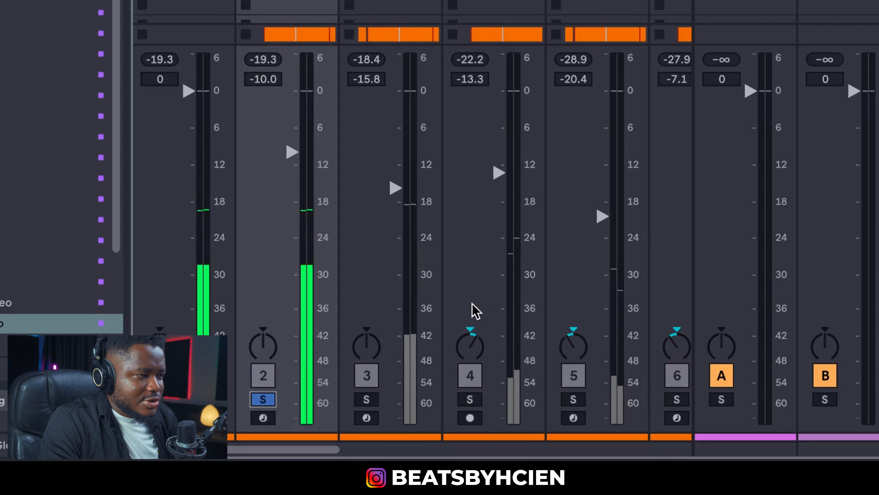
Solo track 6 so the hi-hat is heard by itself.
left_click_drag(324, 449, 330, 452)
scroll(425, 437, "right", 5)
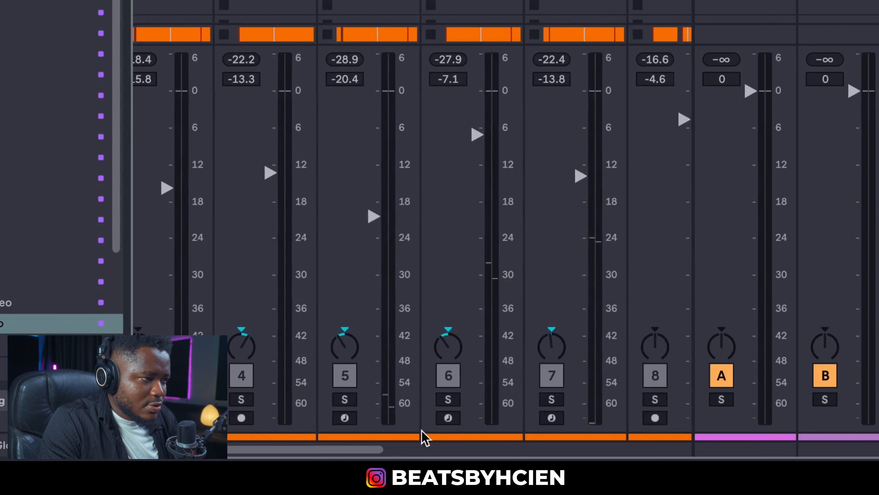
left_click(457, 398)
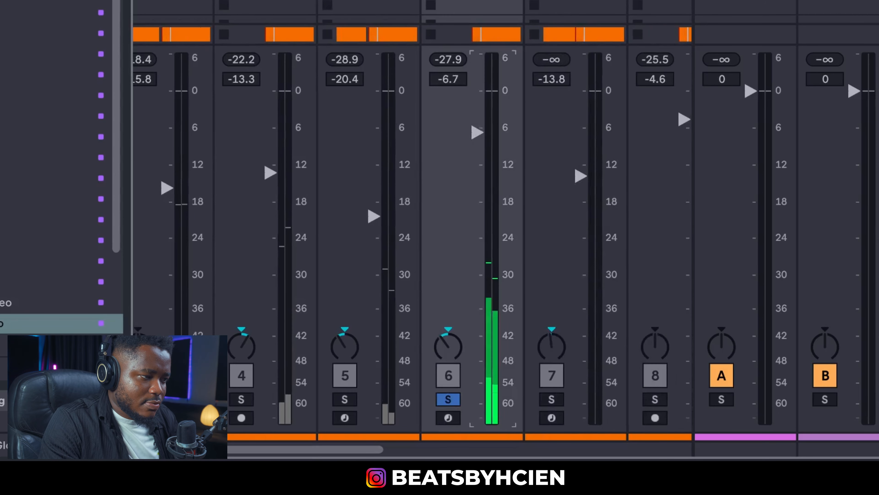
Solo the whole DRUMS group, look through its remaining tracks while listening, and stop playback.
left_click_drag(360, 449, 270, 451)
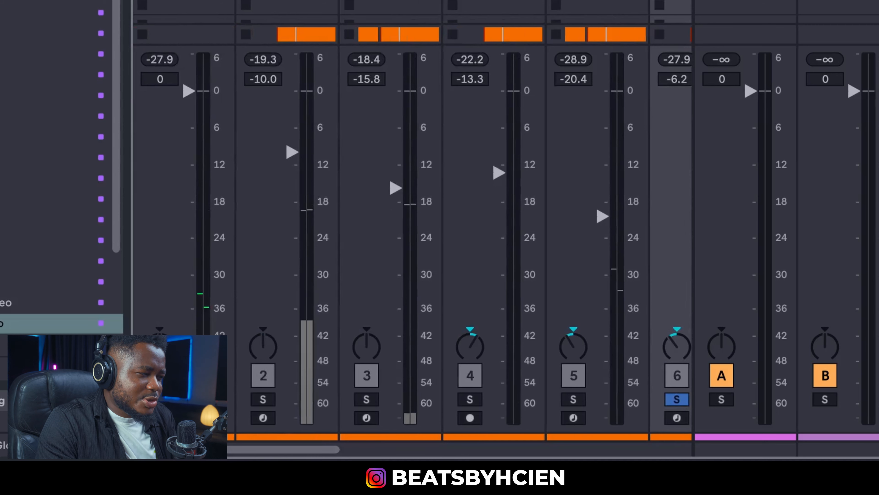
left_click(160, 399)
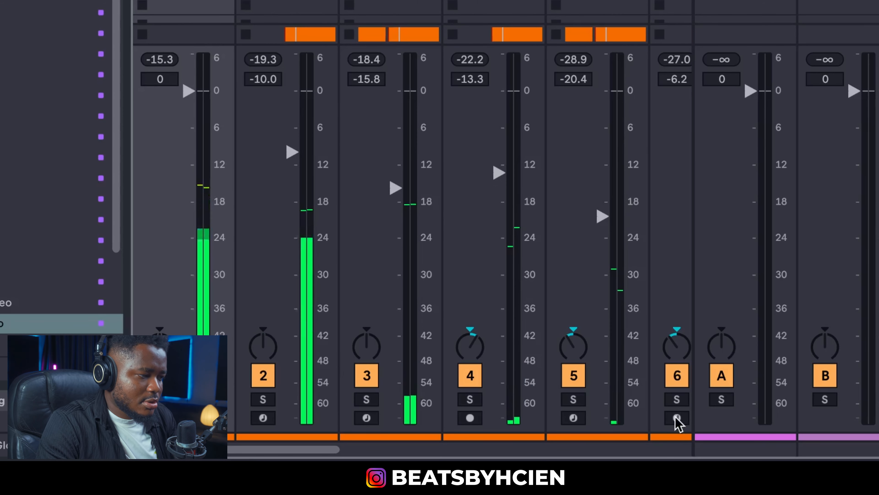
left_click_drag(329, 449, 416, 449)
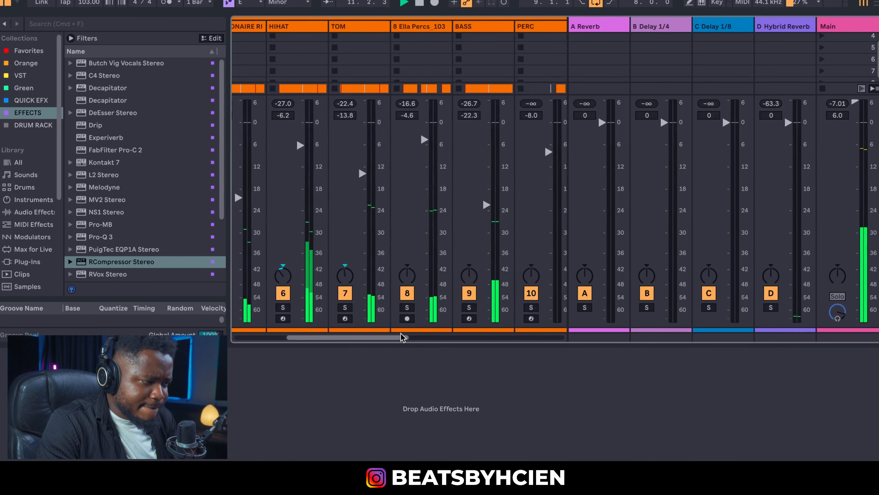
left_click_drag(402, 337, 425, 335)
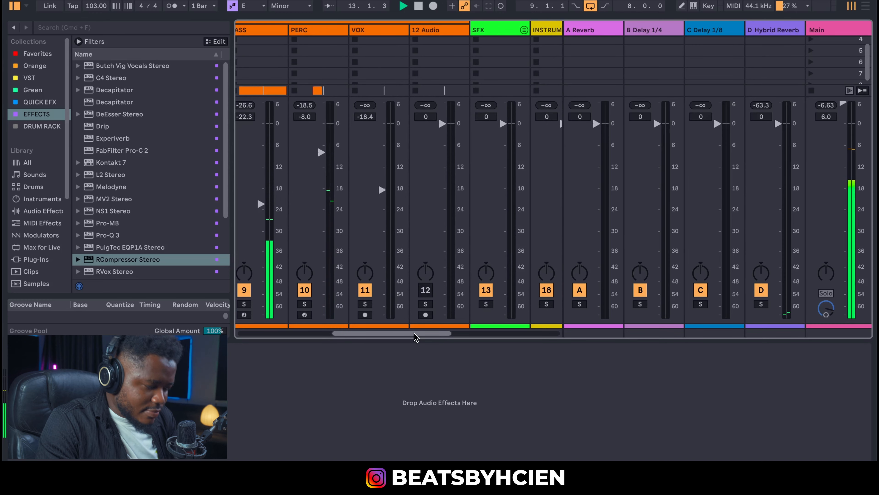
key("space")
left_click(414, 339)
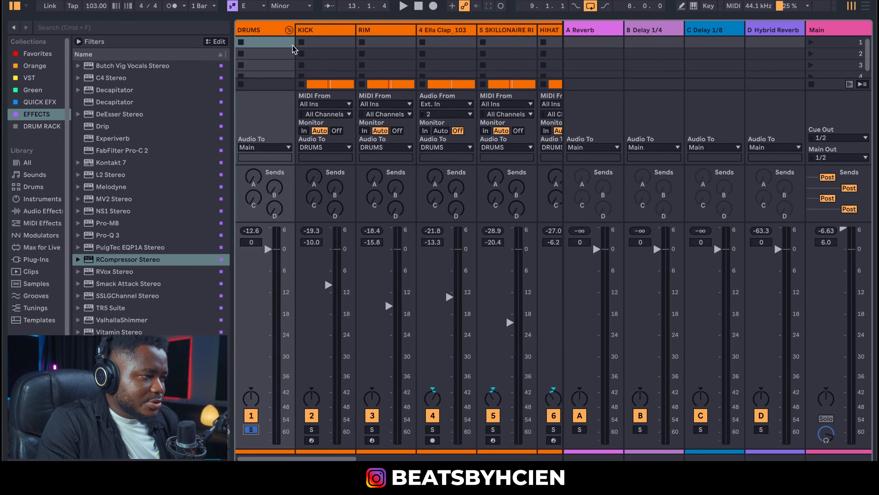
Collapse the DRUMS group, add the INSTRUMENT and SFX groups to the solo, and start playback.
left_click(288, 31)
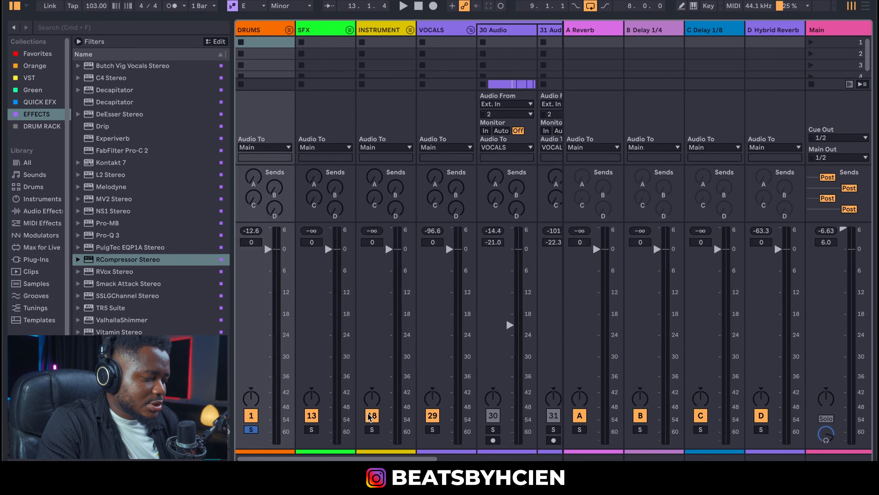
left_click(368, 429)
left_click(306, 429)
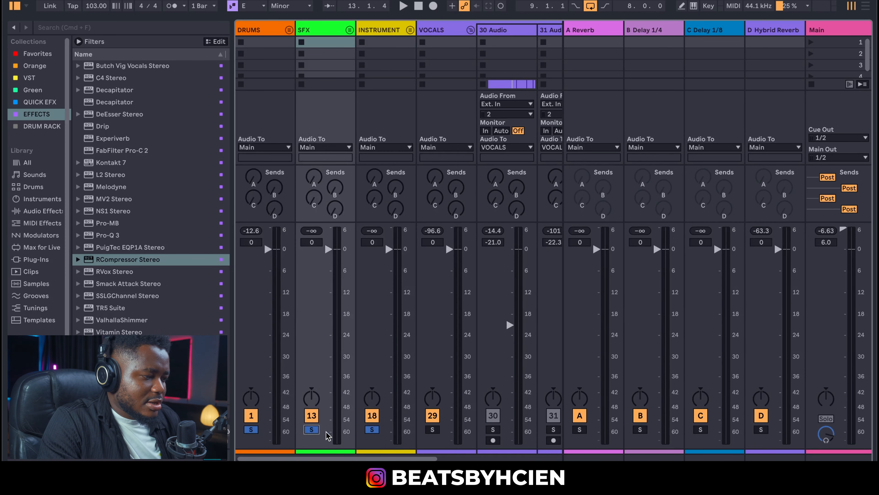
key("space")
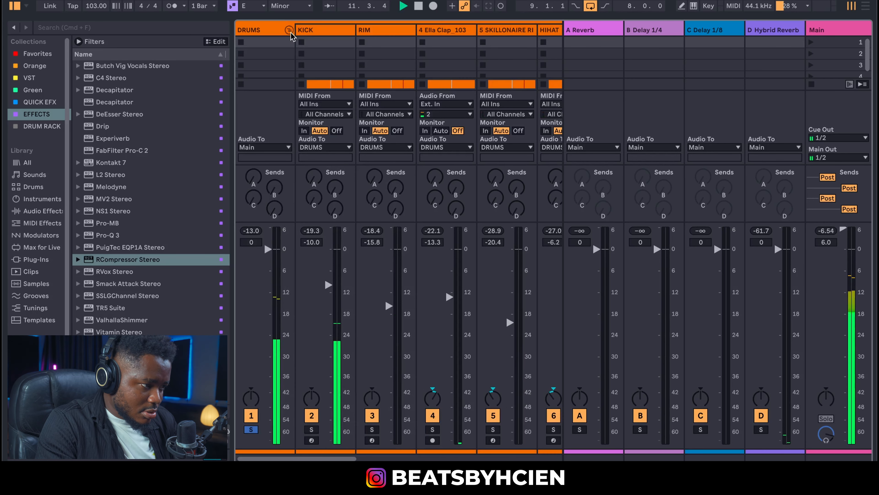
Switch to the arrangement view and collapse the INSTRUMENT and DRUMS groups.
left_click_drag(470, 458, 502, 458)
key("Tab")
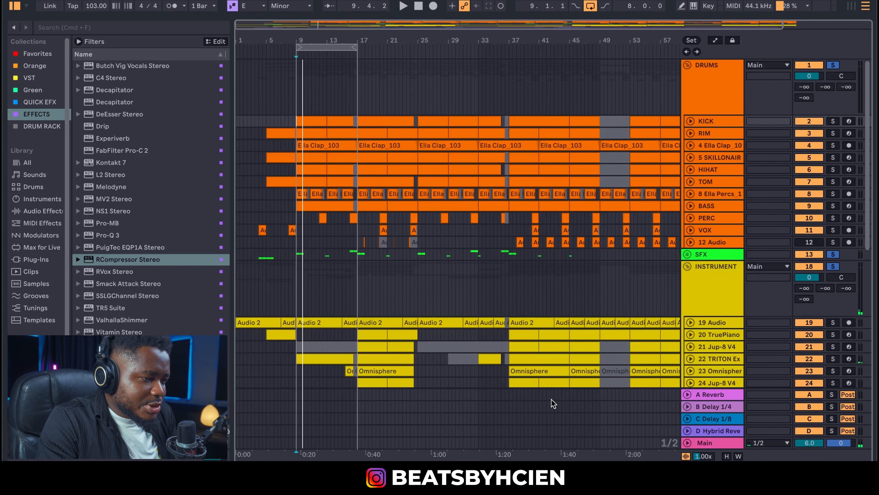
left_click(688, 267)
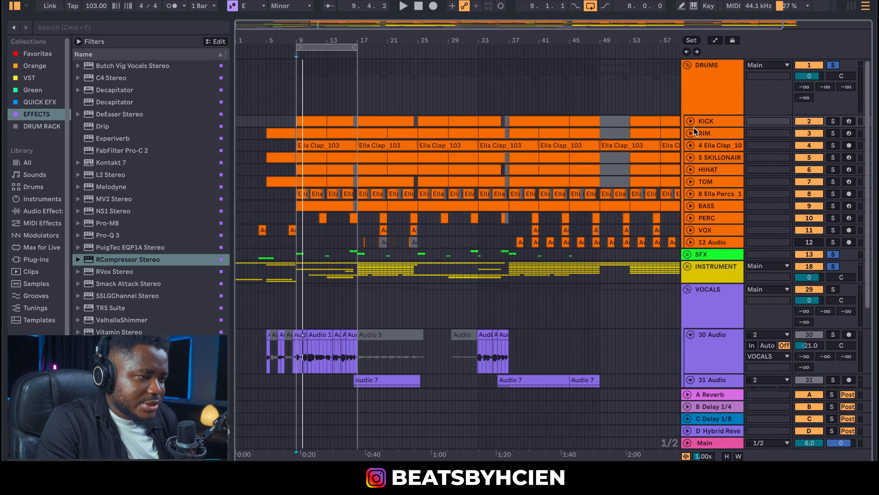
left_click(687, 65)
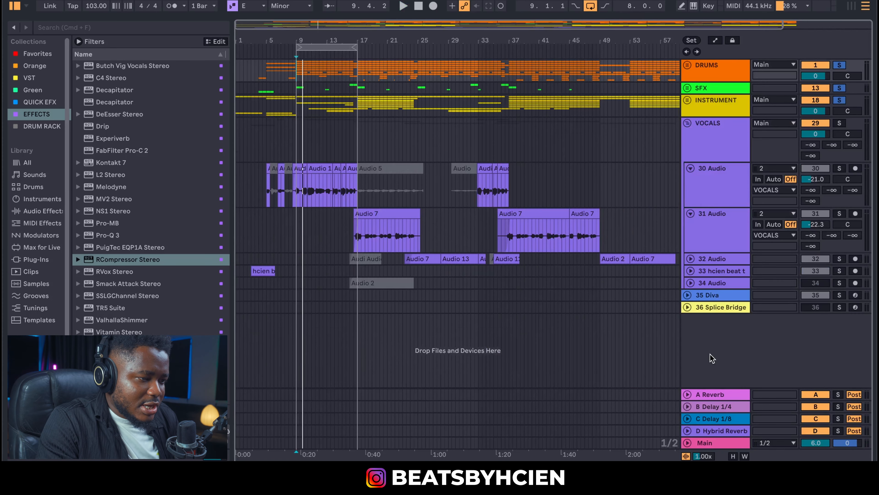
Insert two new audio tracks at the end of the track list and move them into the VOCALS group directly below 30 Audio.
right_click(717, 326)
left_click(726, 331)
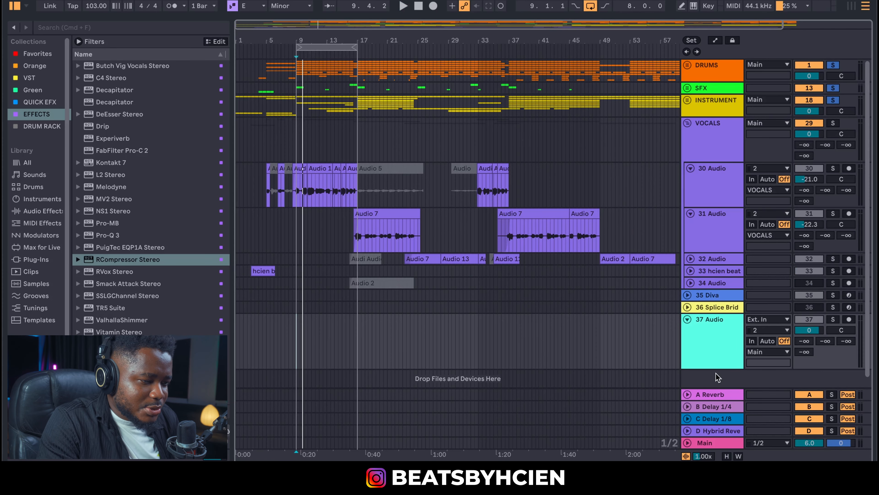
right_click(717, 377)
left_click(730, 382)
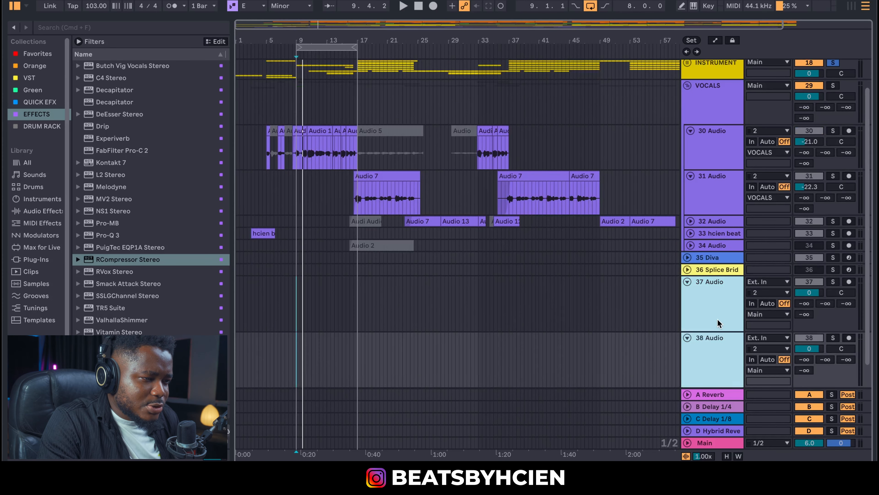
left_click_drag(718, 323, 709, 187)
Rename the two new tracks in the VOCALS group melodyne and corrected.
left_click(708, 220)
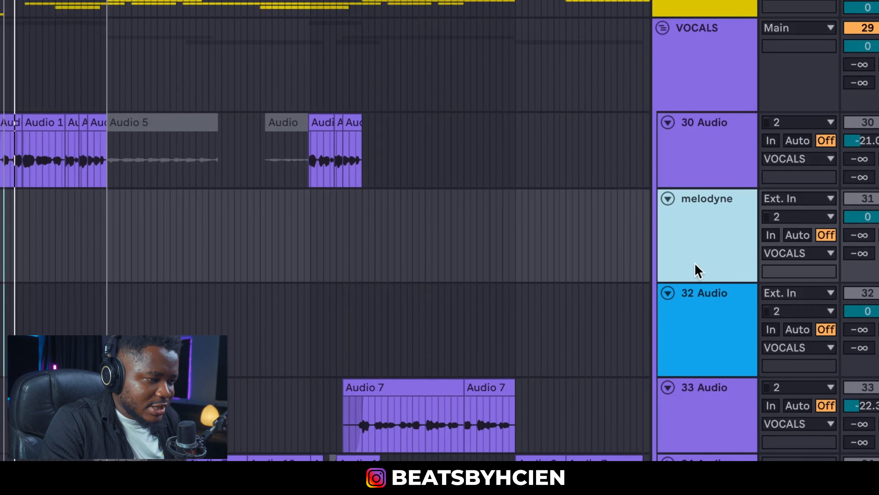
left_click(714, 259)
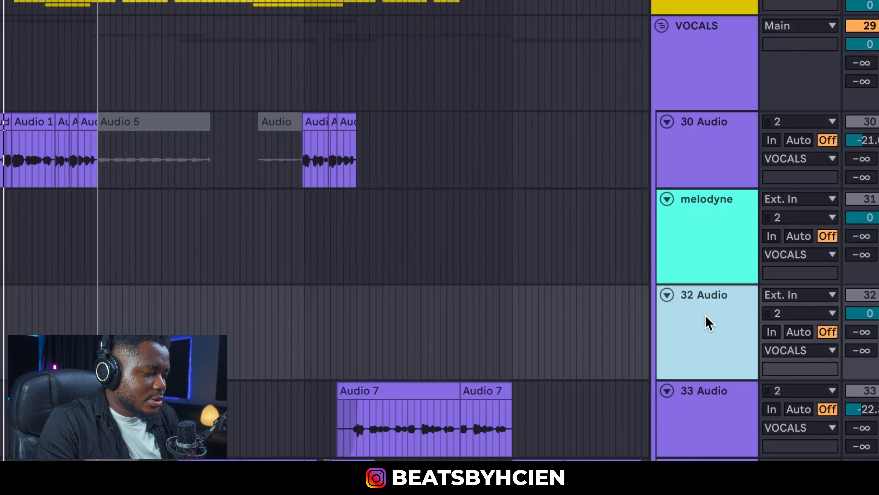
key("ctrl+r")
type("c")
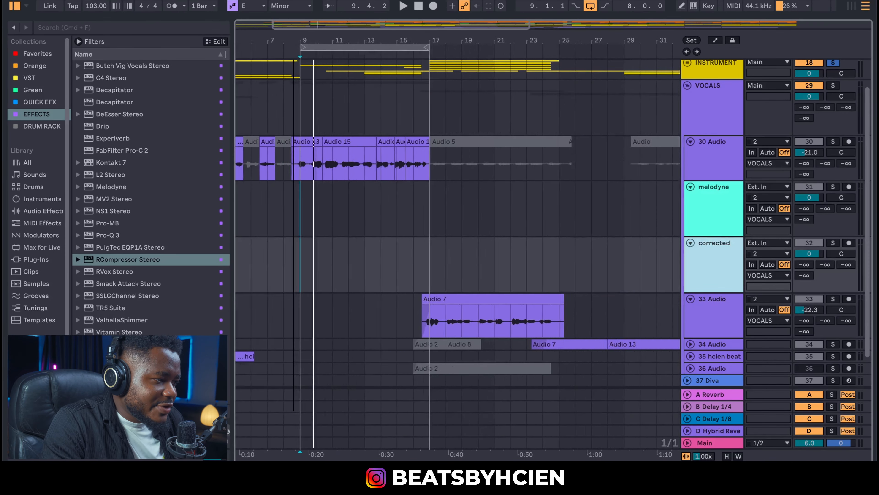
Delete the short section just before the Audio 13 clip near bar 9 on the 30 Audio track.
left_click_drag(294, 40, 353, 70)
left_click_drag(355, 160, 366, 176)
key("Delete")
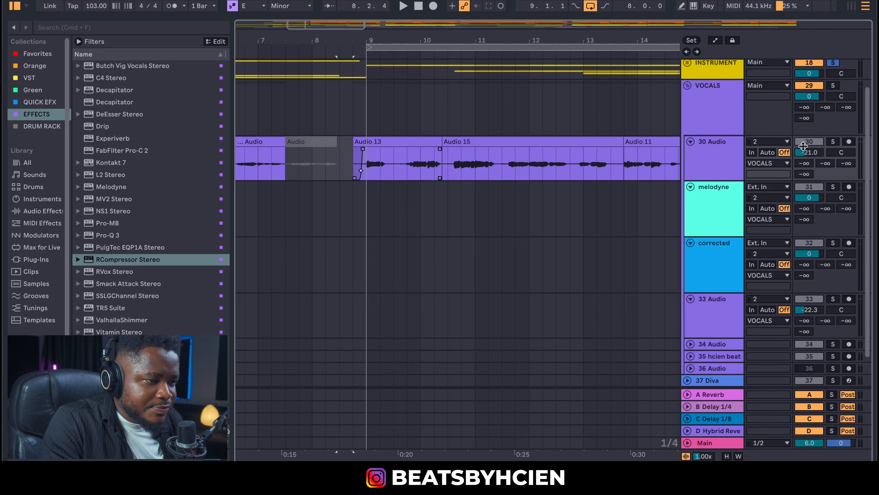
Solo the 30 Audio track, cut out the silence between the two phrases of the Audio 13 clip, and play the result.
left_click(833, 142)
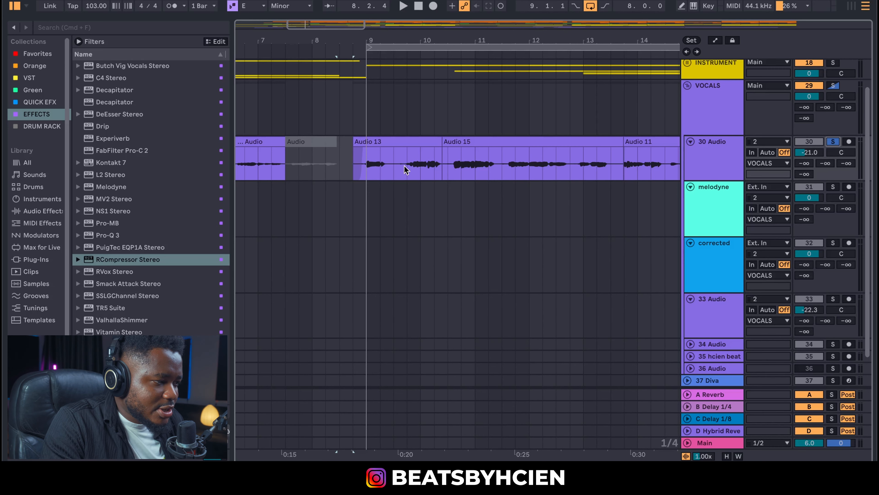
left_click_drag(385, 42, 386, 43)
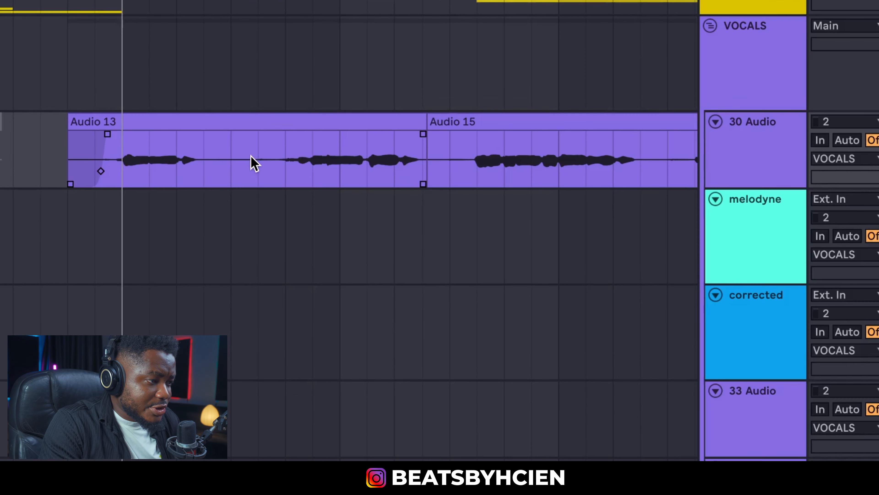
left_click_drag(217, 159, 255, 147)
key("ctrl+e")
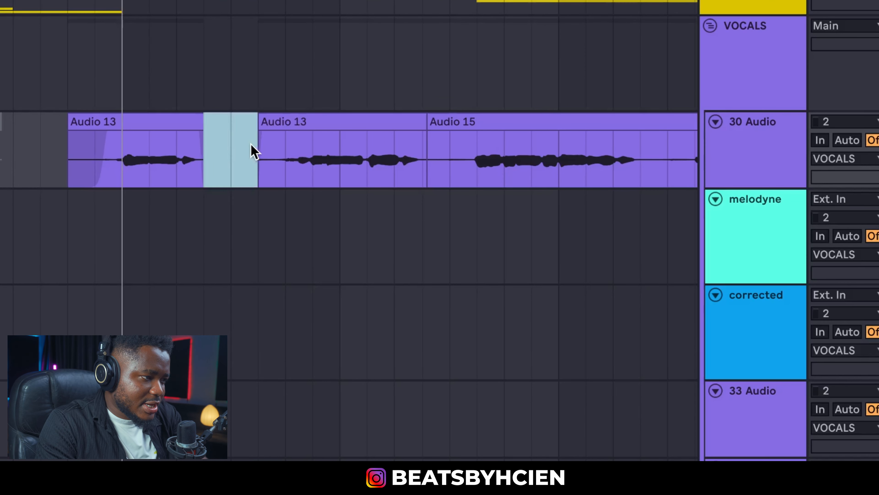
key("Delete")
key("space")
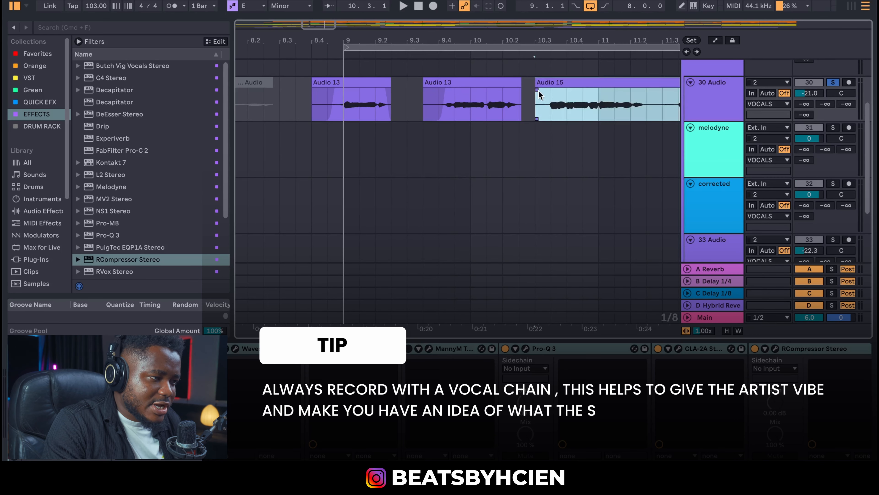
Add a short fade-in to the start of the Audio 15 clip and play that passage.
left_click_drag(537, 90, 543, 111)
mouse_move(522, 95)
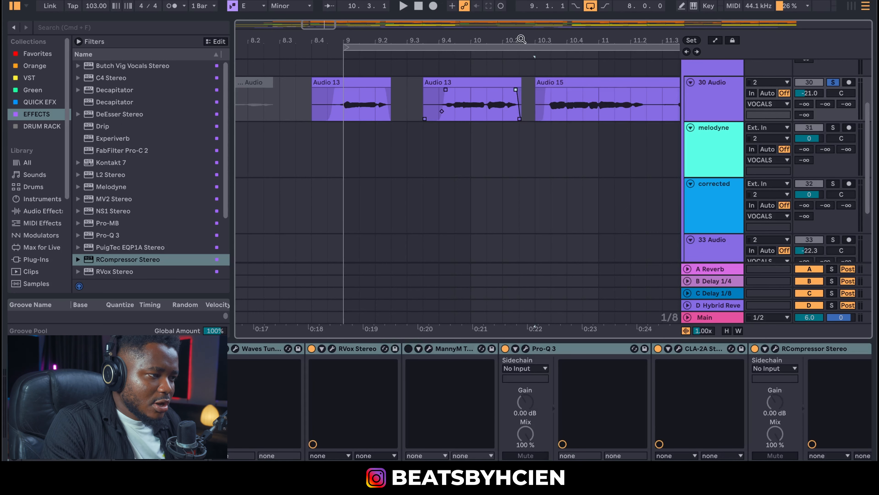
left_click_drag(522, 39, 487, 29)
key("space")
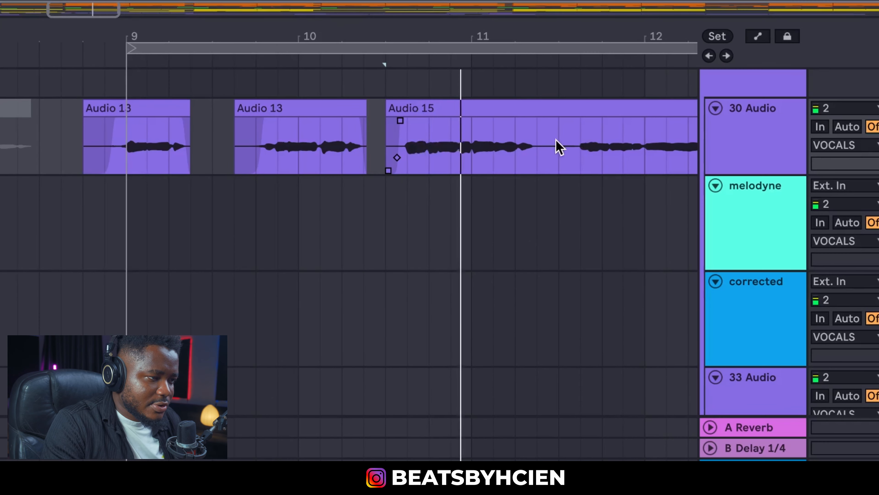
Cut out the silence after the first phrase of the Audio 15 clip, just past bar 11.
right_click(579, 83)
left_click(579, 38)
mouse_move(578, 38)
left_mouse_down()
mouse_move(573, 46)
mouse_move(585, 66)
left_mouse_up()
left_click_drag(474, 135, 555, 154)
key("ctrl+e")
Remove the silence around 12.4 in the Audio 15 clip and fade out the end of the phrase before it.
left_click_drag(602, 42, 294, 35)
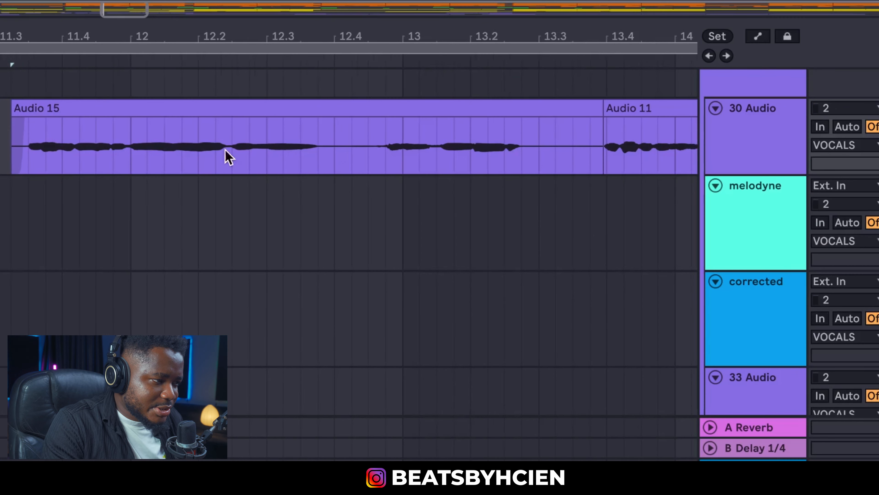
left_click_drag(334, 144, 367, 142)
key("ctrl+e")
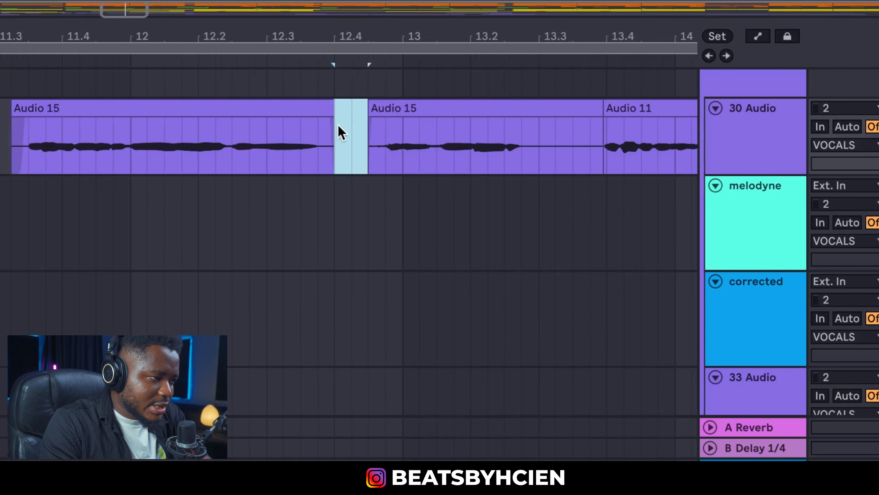
key("Delete")
left_click_drag(322, 124, 316, 120)
Copy the cleaned-up vocal clips from just before bar 9 up to bar 17 onto the melodyne track.
left_click_drag(406, 36, 374, 30)
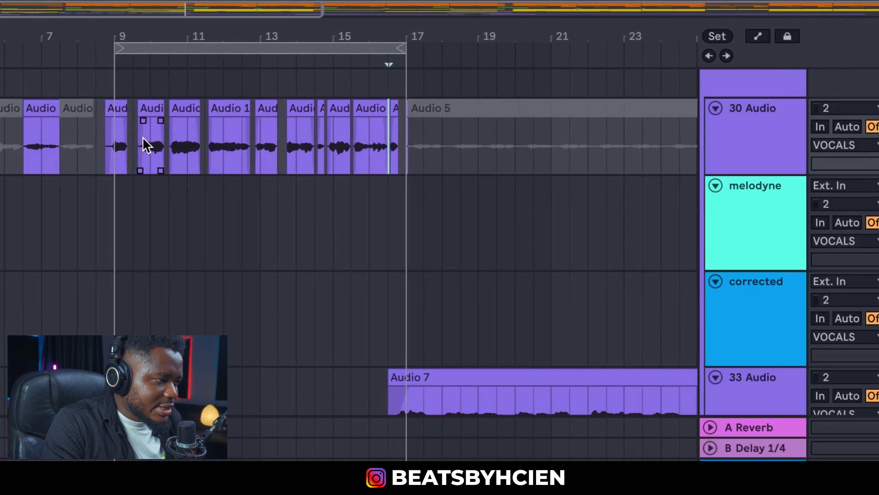
left_click_drag(97, 133, 407, 118)
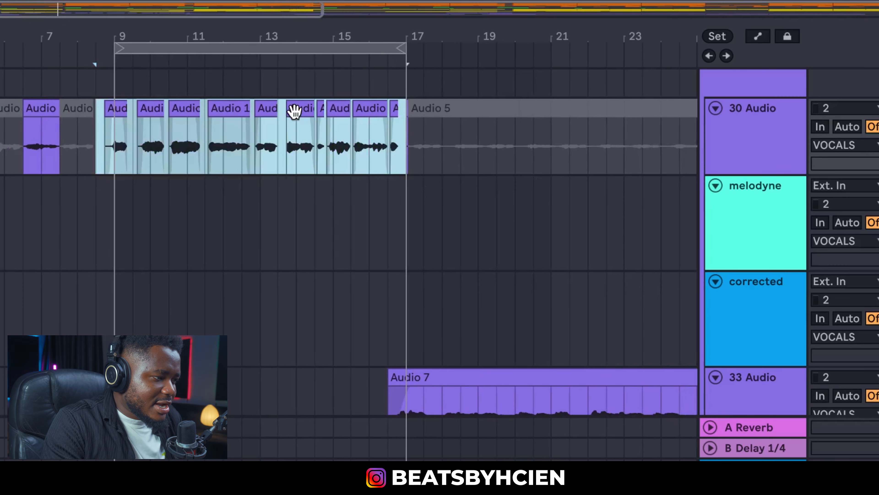
left_click_drag(295, 111, 300, 204)
Rename the original vocal track above melodyne as MAIN VOCAL.
left_click(781, 140)
key("super+r")
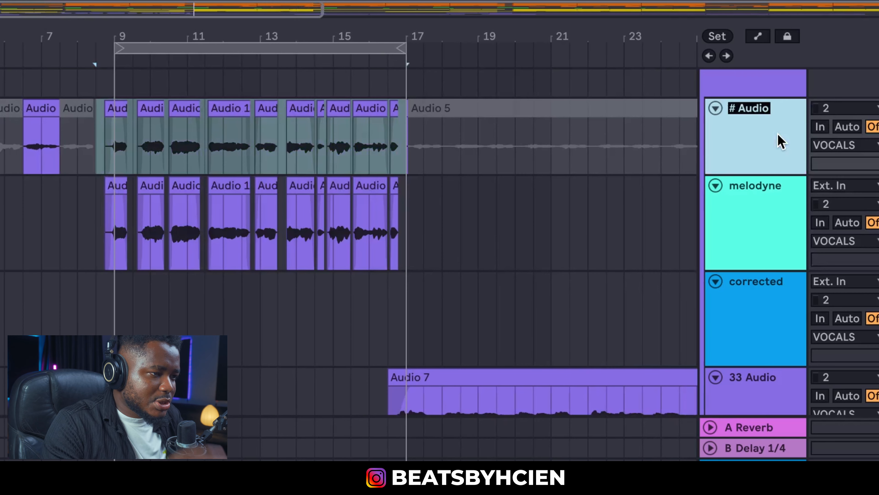
key("Caps_Lock")
type("MAIN VOCAL")
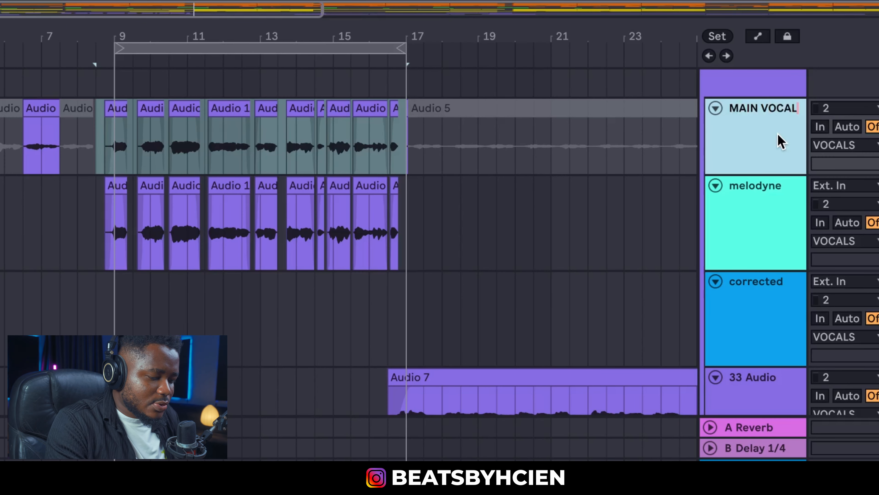
key("Return")
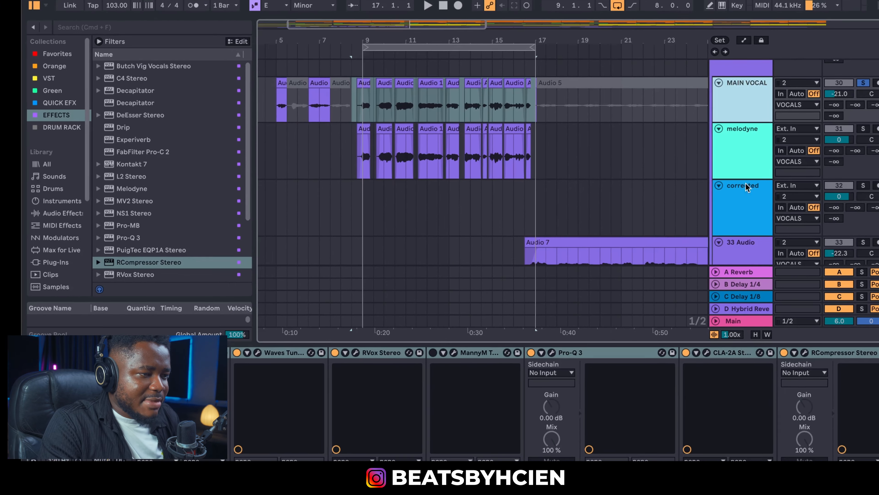
Load the Melodyne plug-in from the EFFECTS collection onto the melodyne track.
left_click(762, 233)
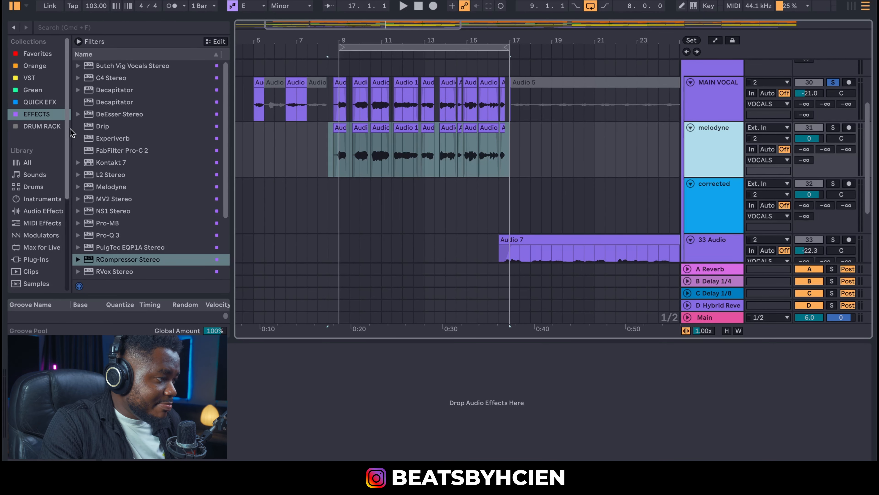
left_click(113, 188)
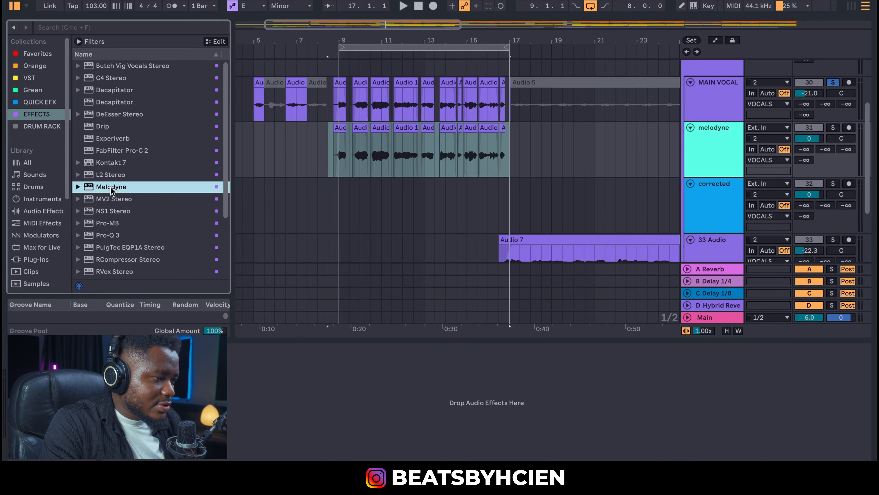
left_click_drag(376, 160, 378, 163)
left_click(500, 210)
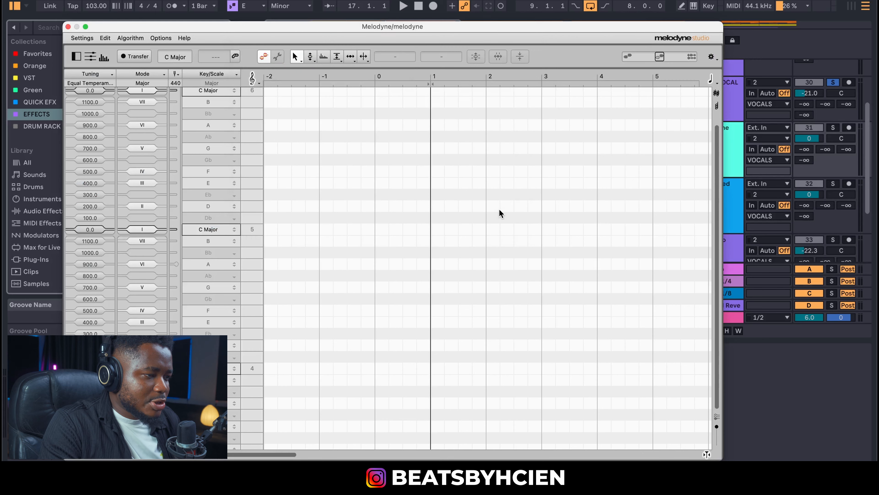
Check the key and scale set in the Waves Tune Real-Time plug-in on the MAIN VOCAL track.
left_click_drag(412, 28, 524, 231)
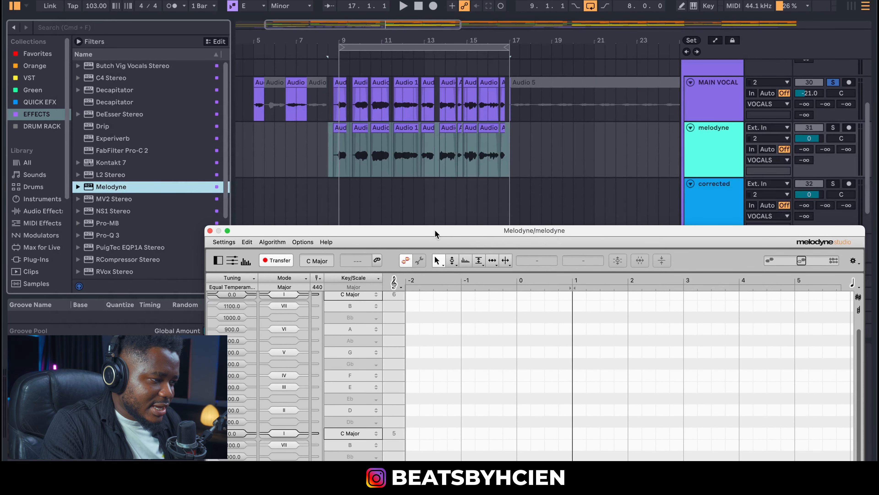
left_click_drag(435, 234, 438, 250)
left_click(707, 103)
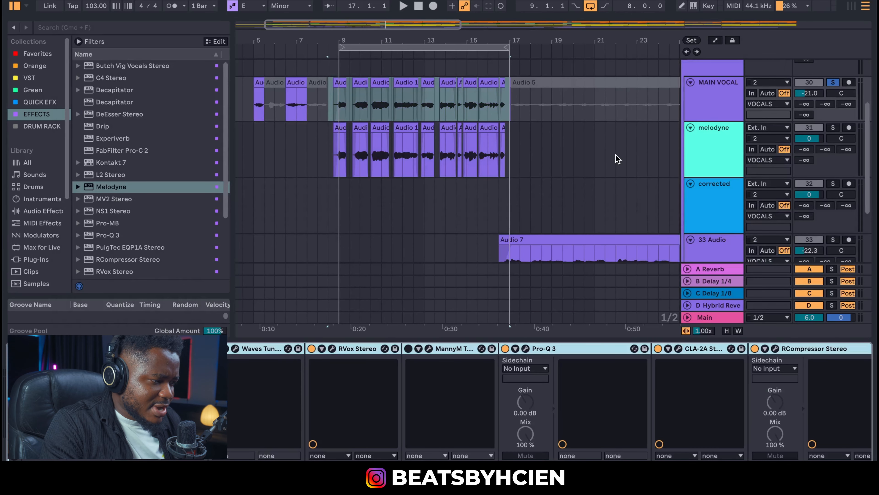
left_click(235, 348)
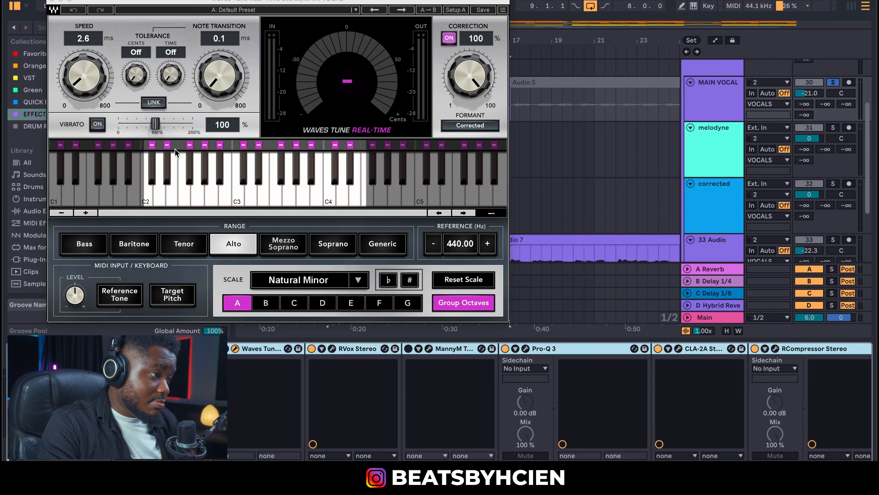
left_click(51, 1)
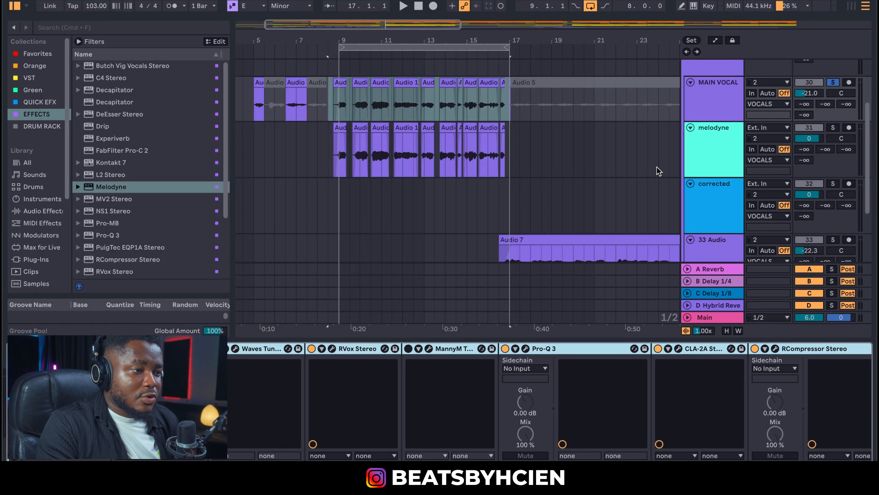
Set the scale of the Melodyne plug-in on the melodyne track to A Minor.
left_click(713, 156)
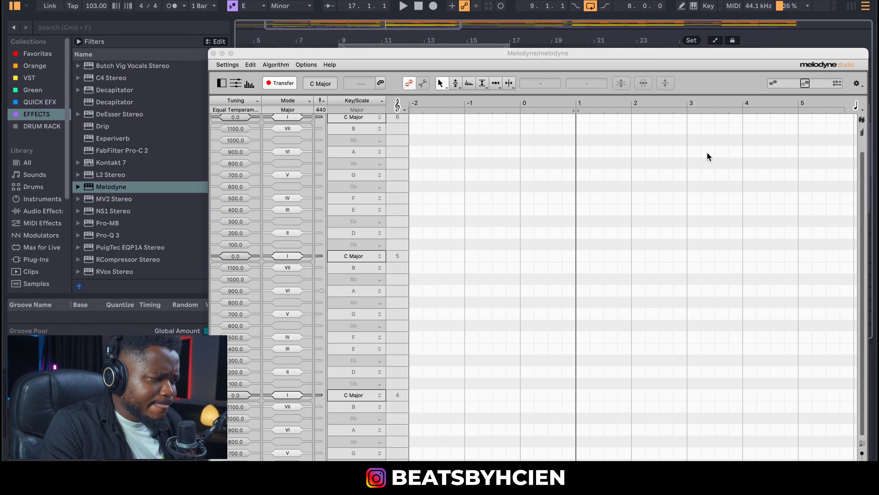
left_click(360, 151)
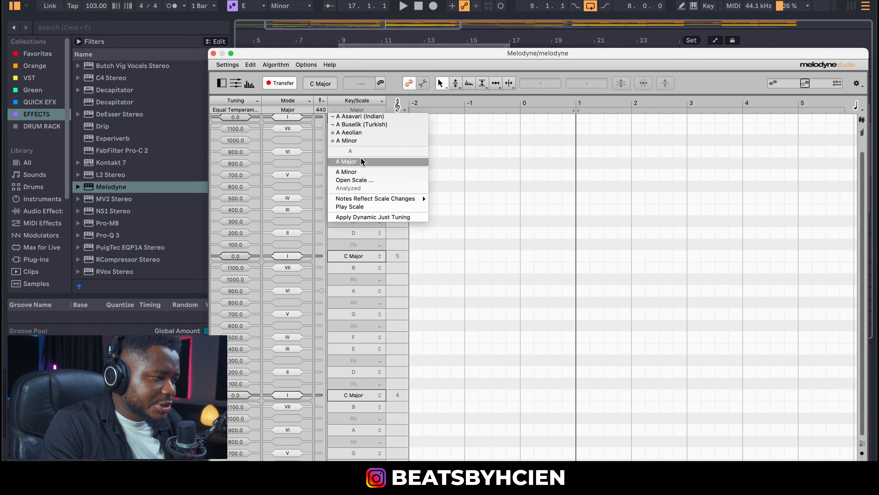
left_click(361, 173)
Solo the melodyne track and extend the arrangement loop's start back to 8.3.1, ahead of the first vocal clip.
left_click_drag(554, 56, 558, 240)
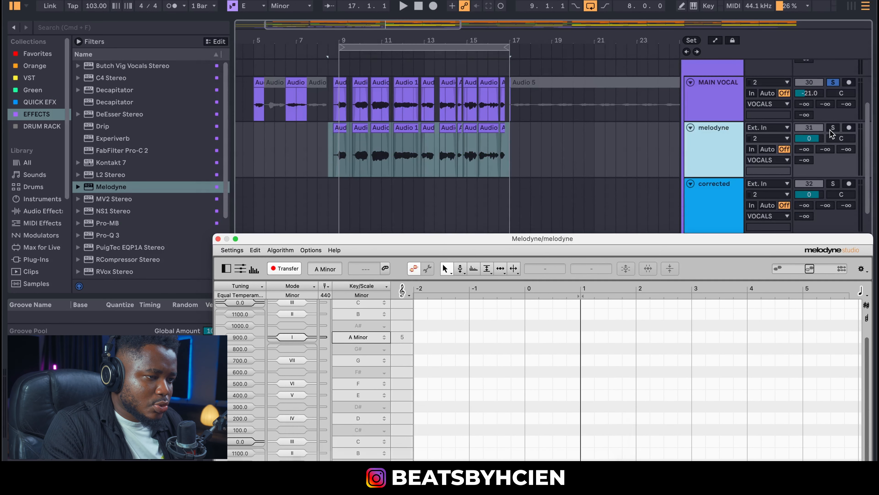
left_click(830, 130)
left_click(330, 151)
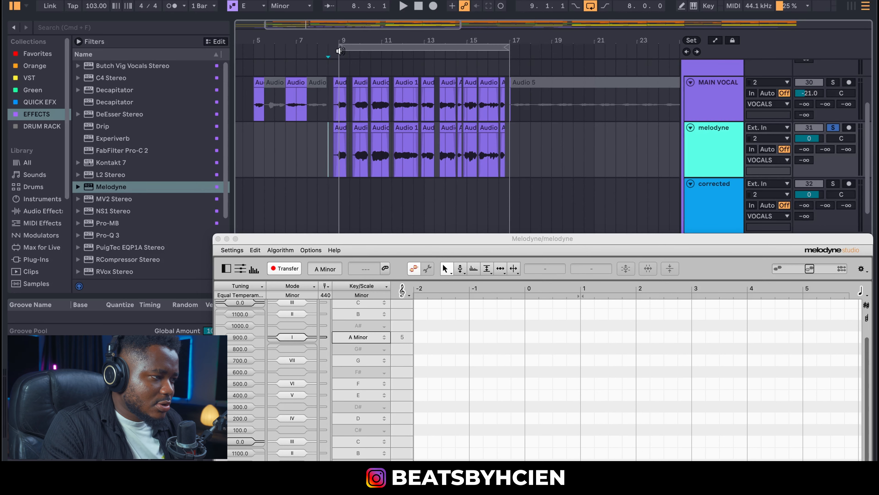
left_click_drag(341, 47, 329, 48)
Transfer the melodyne track's vocals into Melodyne by playing the section from 8.3.1 to the last clip before bar 17.
left_click(287, 269)
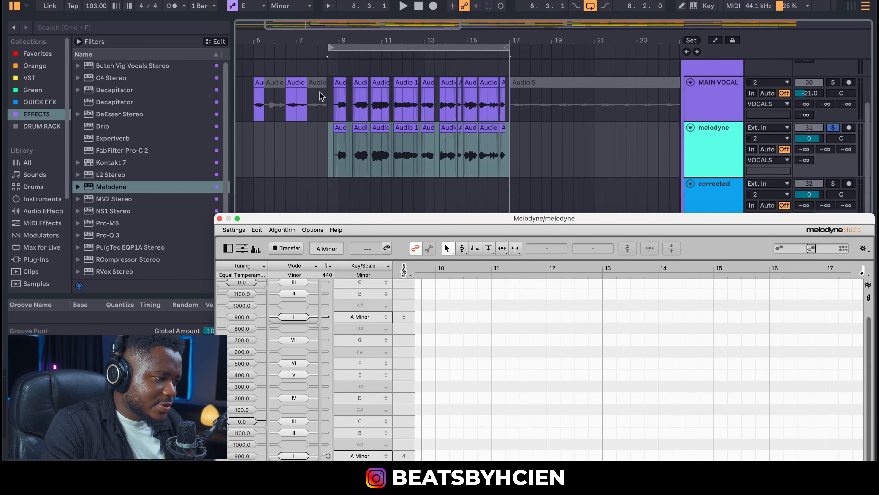
left_click(328, 155)
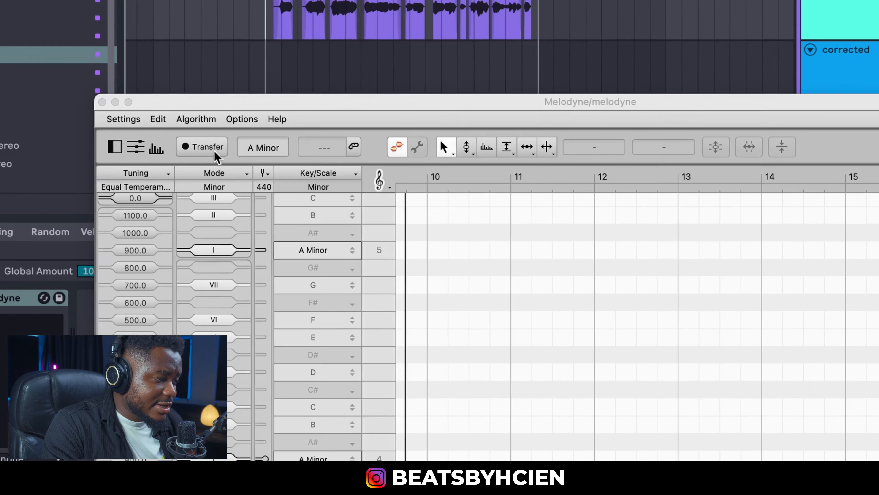
left_click(294, 251)
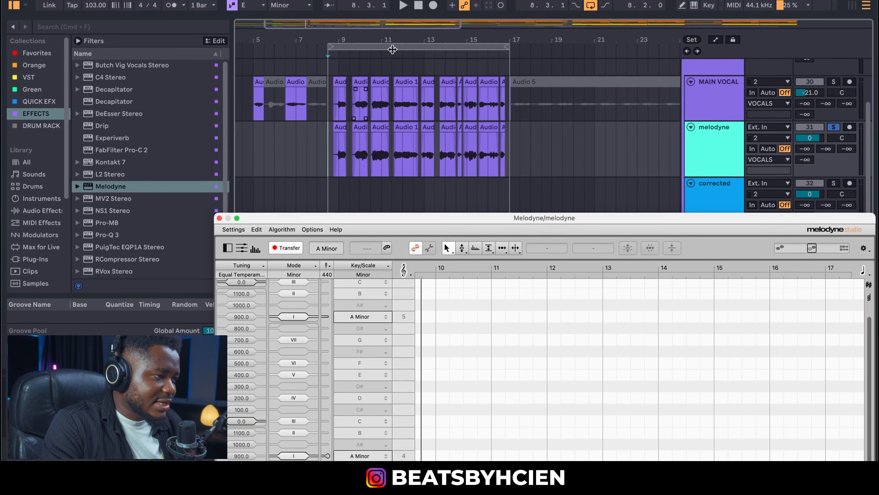
left_click(403, 8)
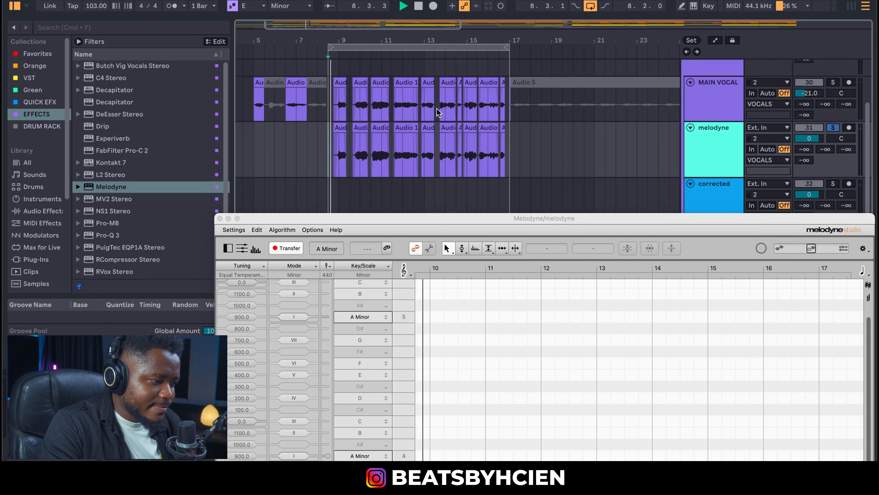
mouse_move(510, 218)
left_mouse_down()
mouse_move(479, 171)
mouse_move(500, 222)
left_mouse_up()
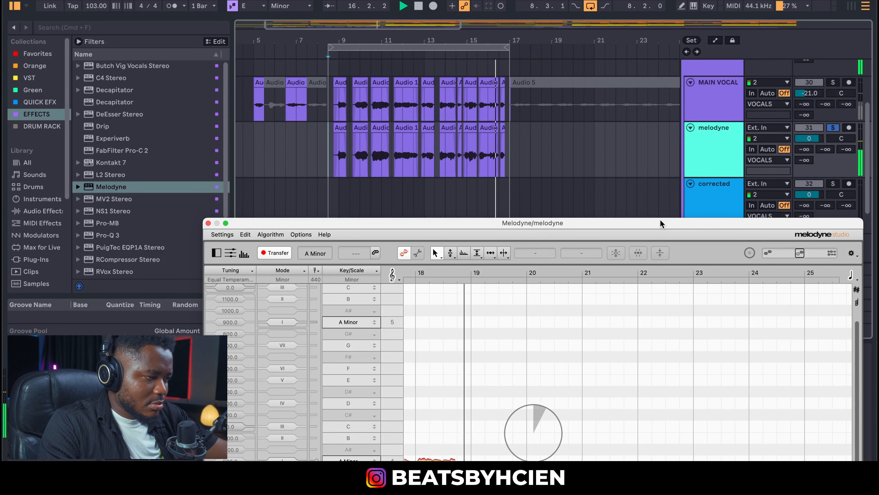
key("space")
Correct the pitch of all transferred notes with Pitch Center 87 %, Pitch Drift 80 % and snapping to the chord scale.
left_click_drag(642, 218, 642, 0)
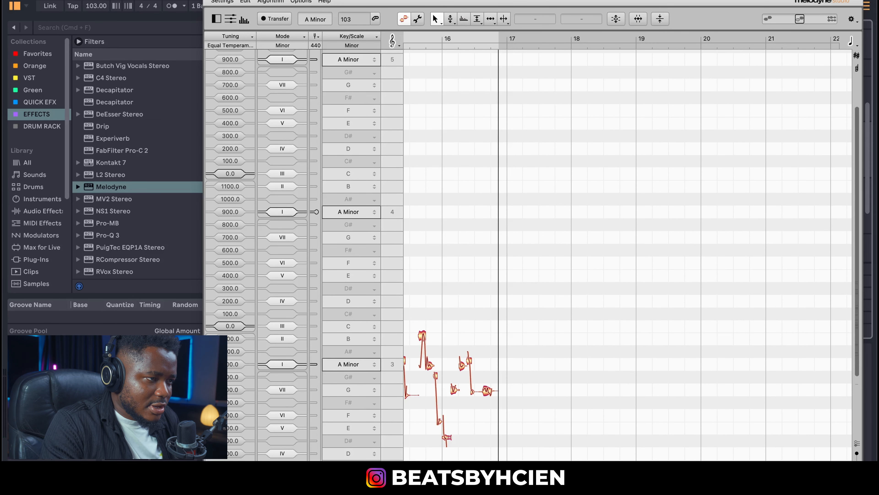
left_click_drag(642, 0, 602, 26)
scroll(589, 294, "down", 6)
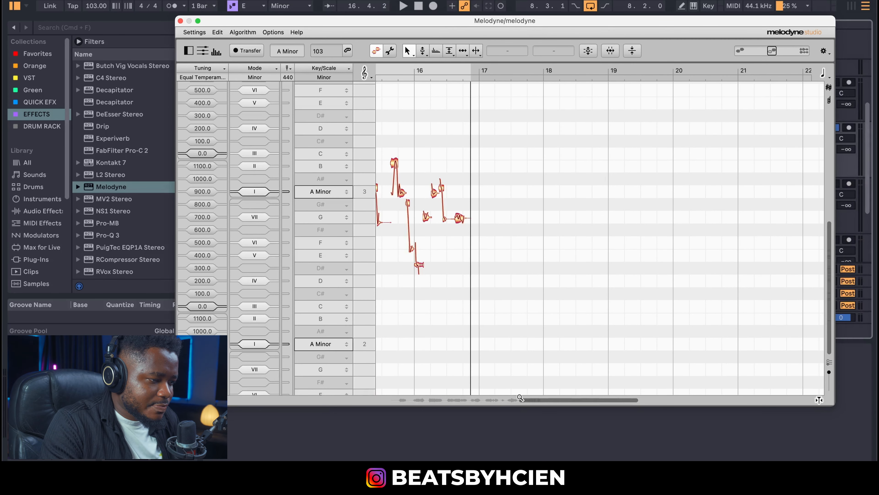
left_click_drag(521, 397, 370, 394)
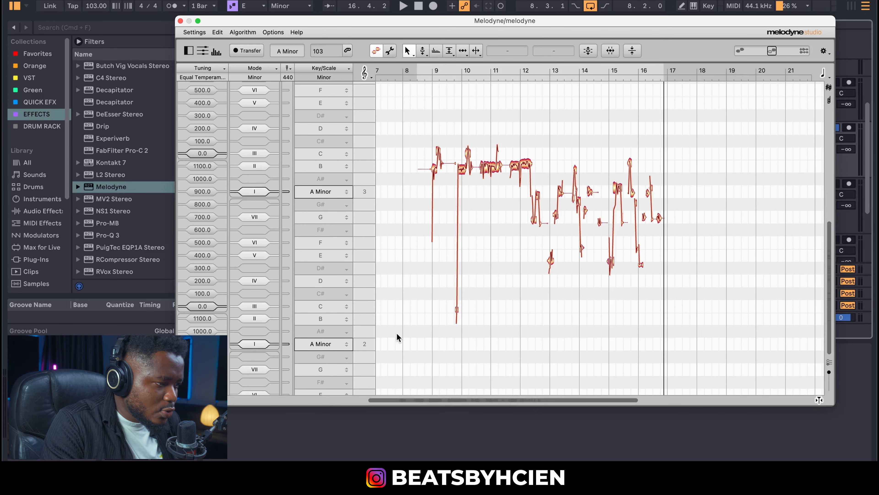
key("super+a")
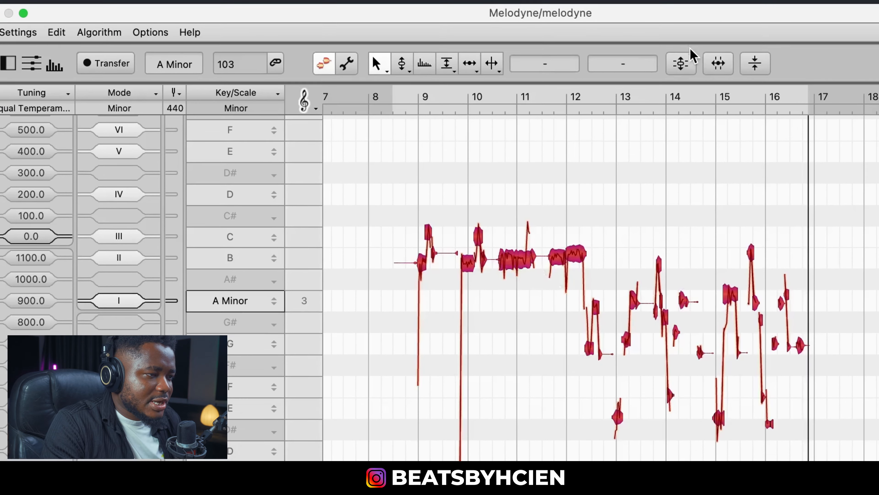
left_click(588, 51)
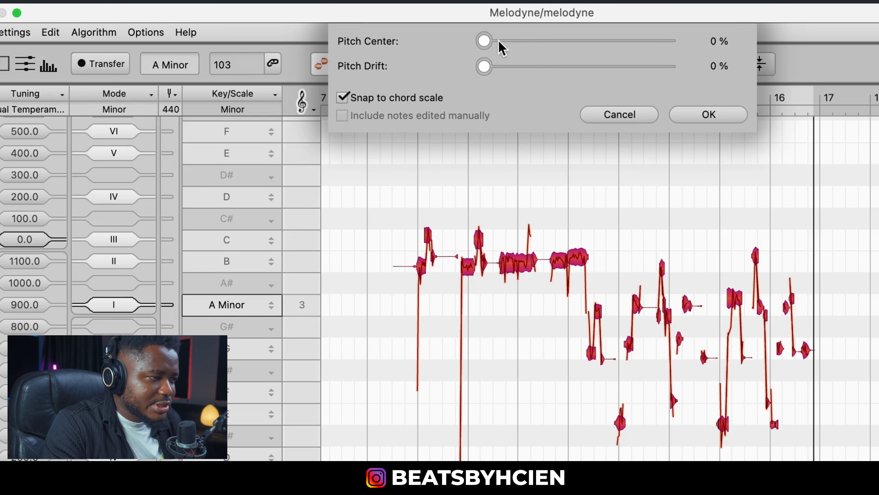
left_click_drag(498, 43, 644, 51)
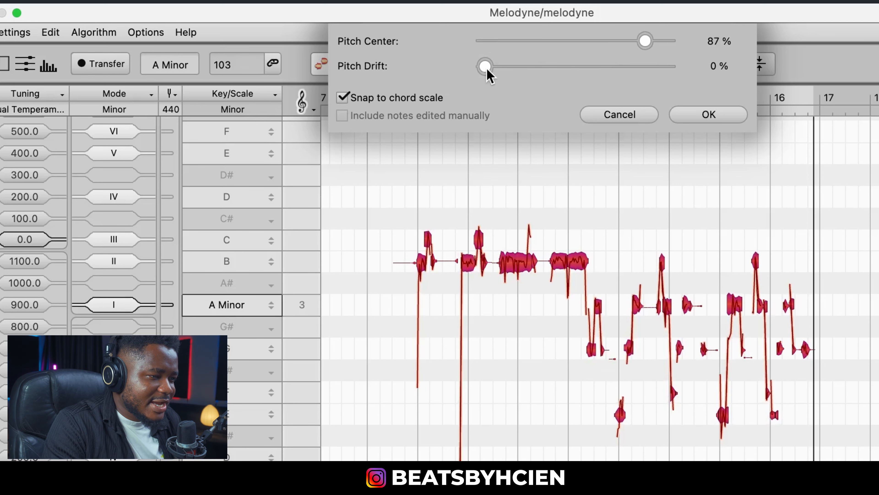
left_click_drag(487, 69, 611, 70)
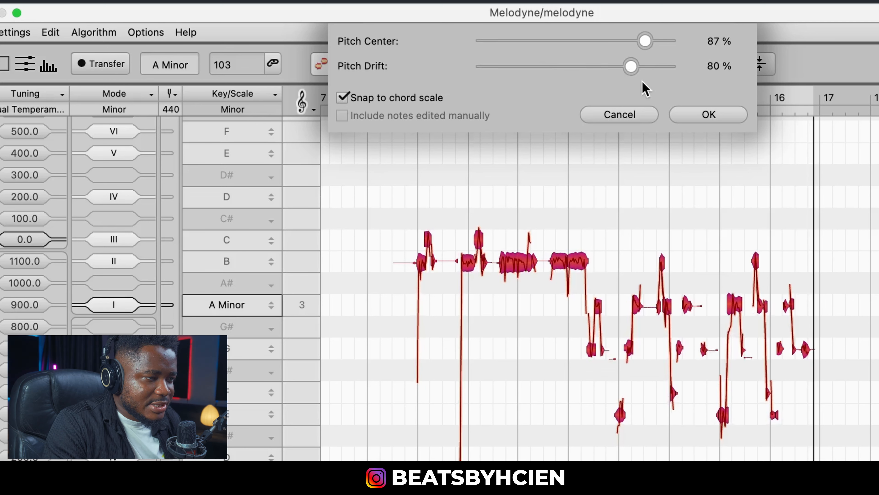
left_click(708, 115)
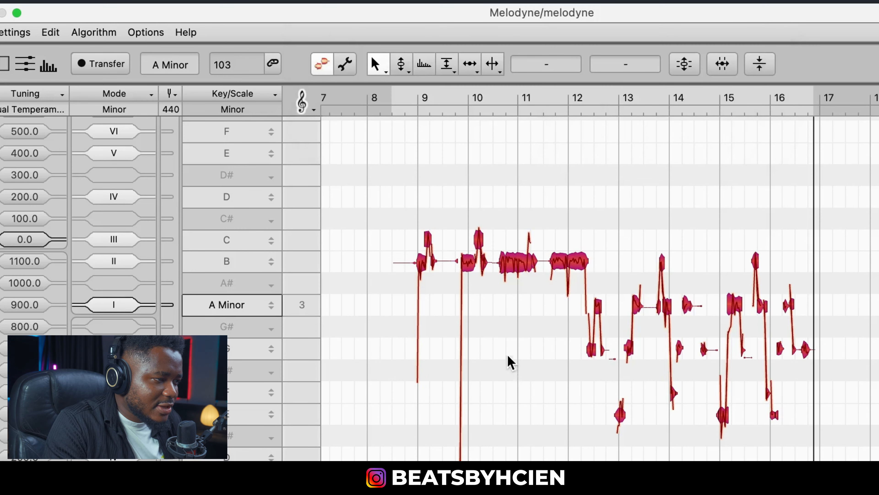
Listen to the pitch-corrected notes in Melodyne, look over the last phrases and close the plug-in window.
left_click(407, 101)
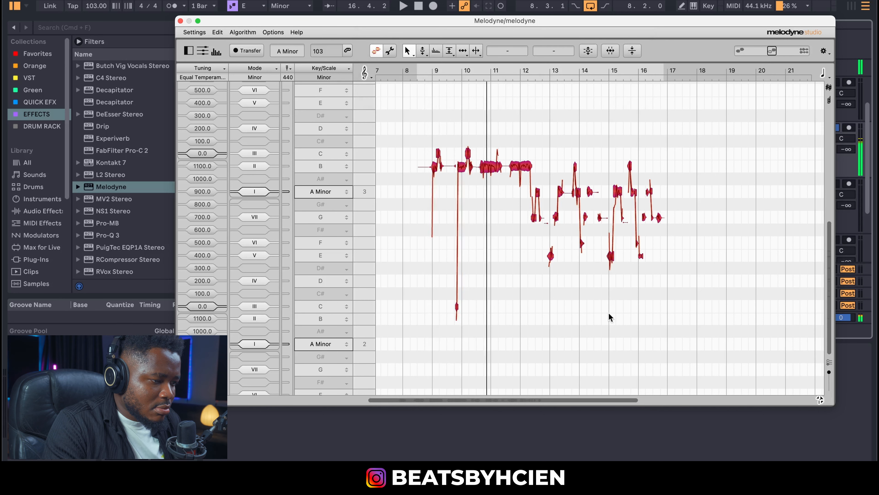
left_click_drag(633, 400, 569, 385)
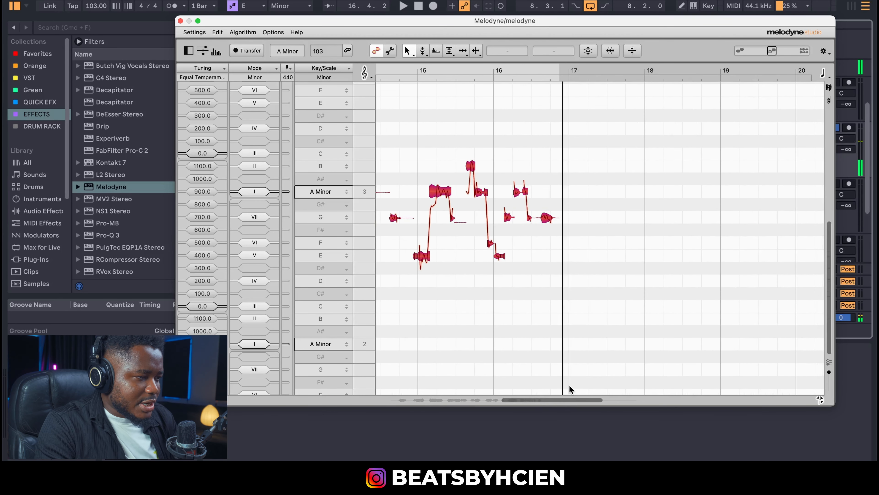
left_click(180, 21)
Freeze the melodyne track and copy its clips from 8.3.1 up to bar 17 onto the corrected track.
left_click_drag(514, 143, 329, 146)
right_click(363, 137)
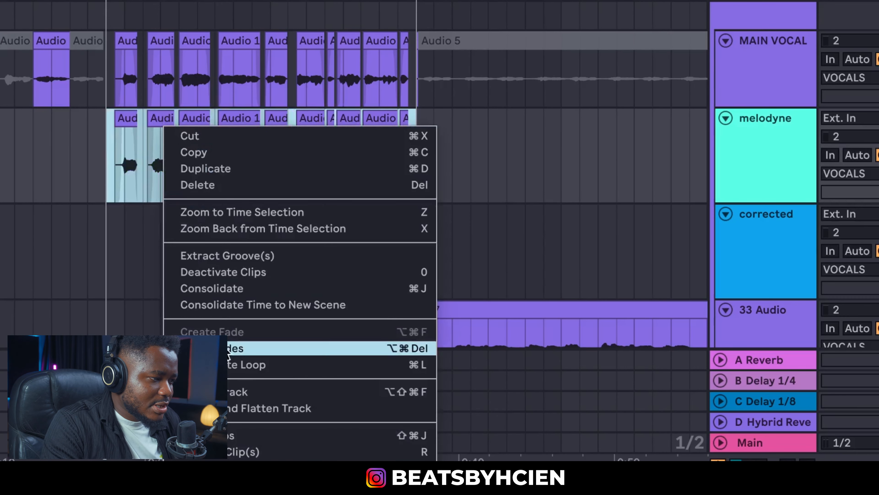
left_click(229, 393)
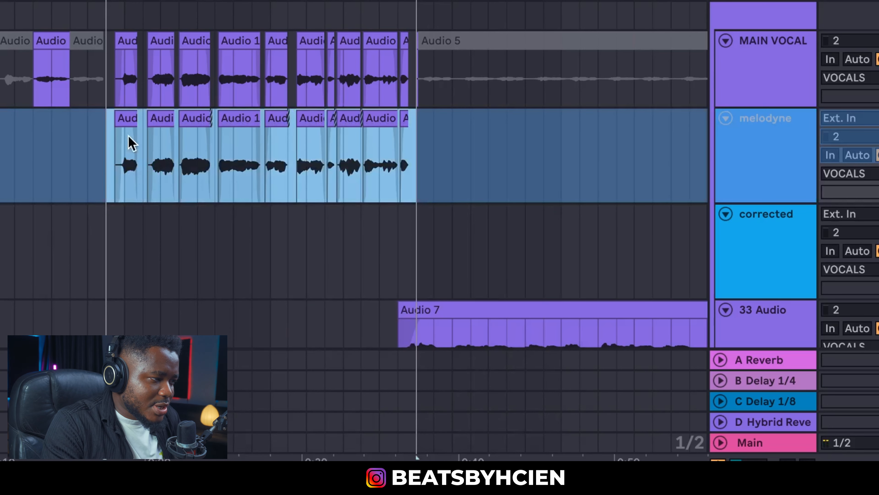
left_click_drag(416, 153, 107, 150)
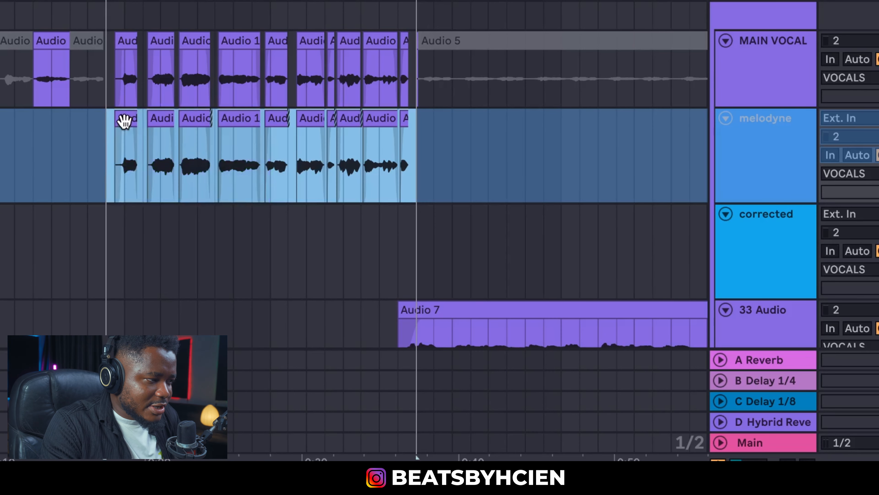
left_click_drag(124, 120, 130, 243)
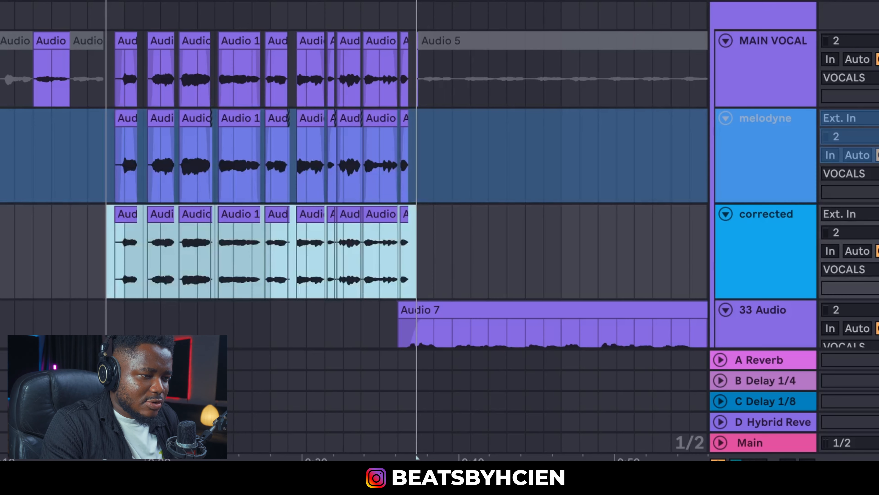
Solo the corrected track and move the whole effects chain from MAIN VOCAL onto it.
left_click(833, 184)
left_click(773, 78)
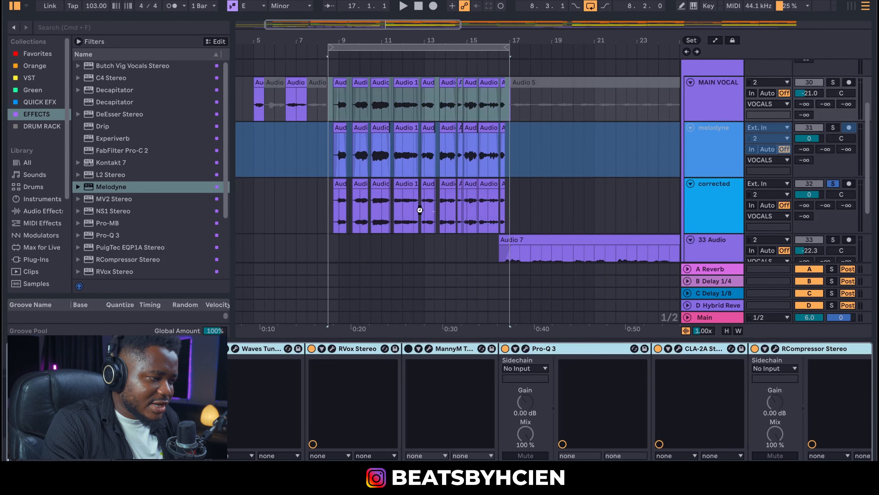
left_click(443, 212)
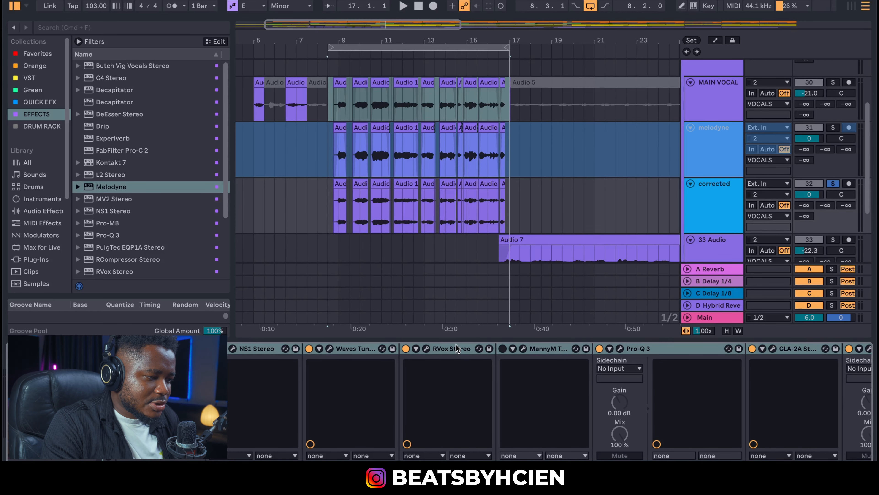
left_click(727, 101)
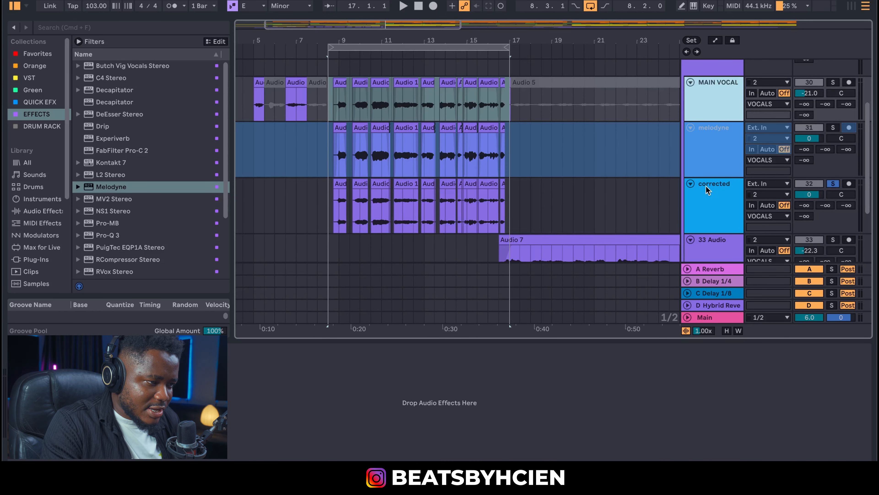
left_click_drag(514, 148, 326, 153)
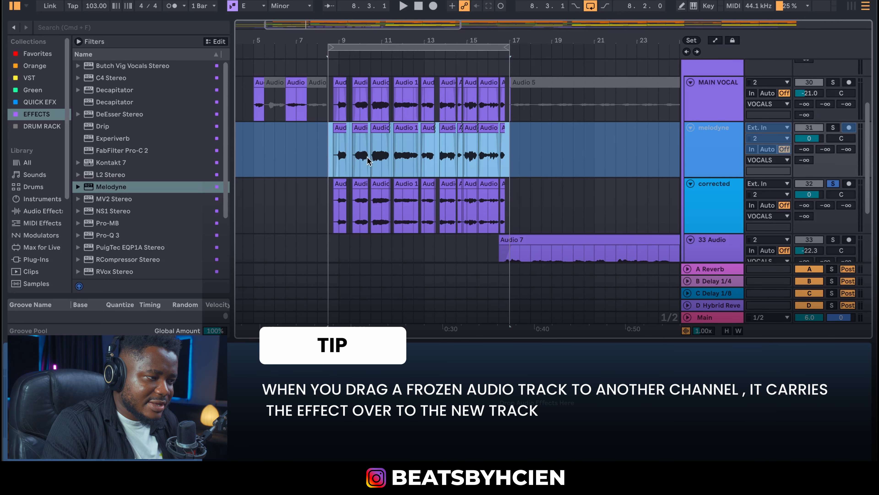
left_click_drag(514, 148, 329, 140)
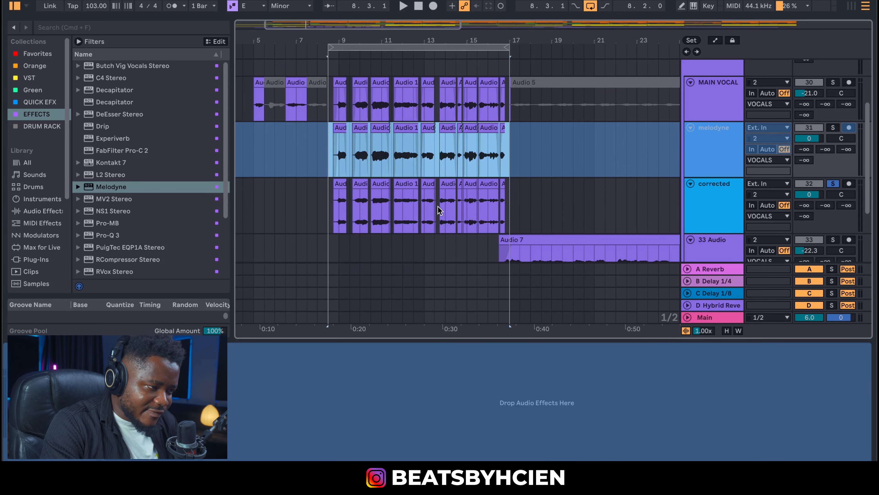
left_click(711, 206)
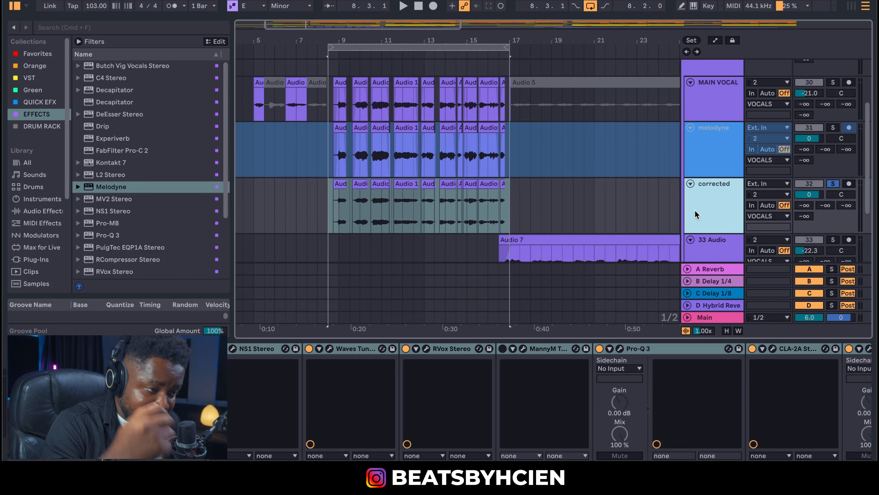
scroll(696, 214, "up", 4)
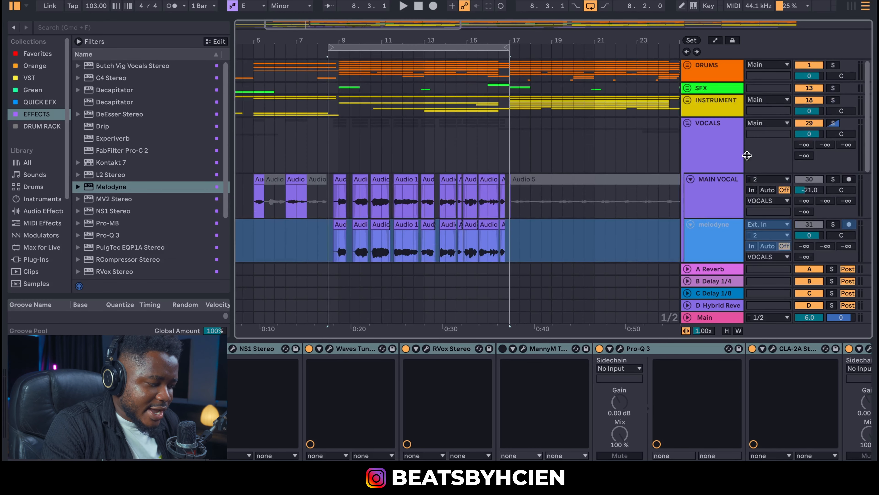
scroll(732, 182, "down", 5)
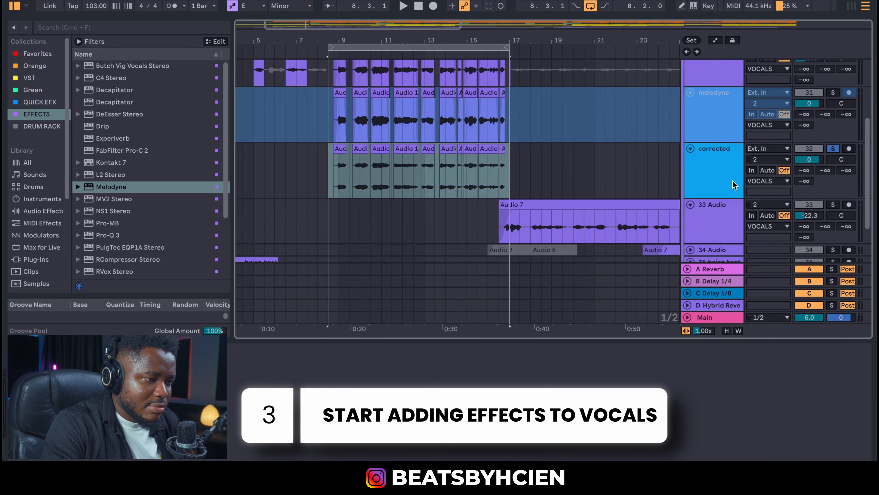
Switch off all devices in the effects chain of the corrected track.
left_click(361, 354)
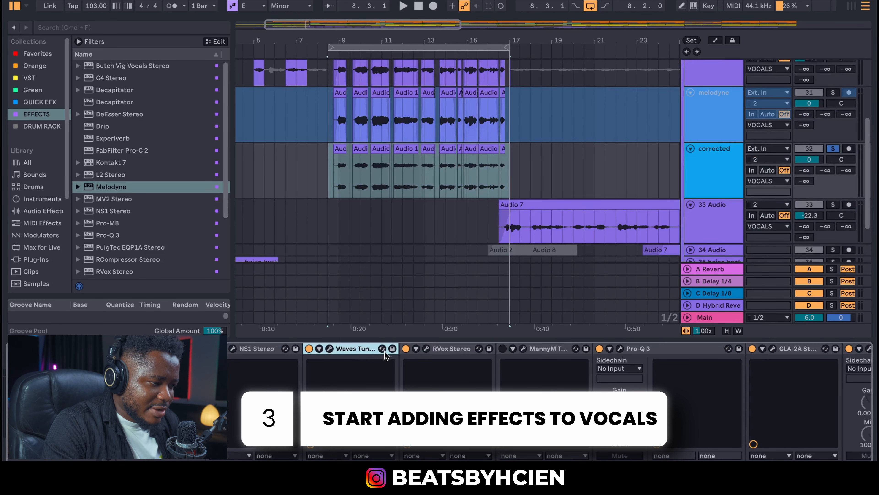
left_click(439, 347)
scroll(657, 416, "right", 10)
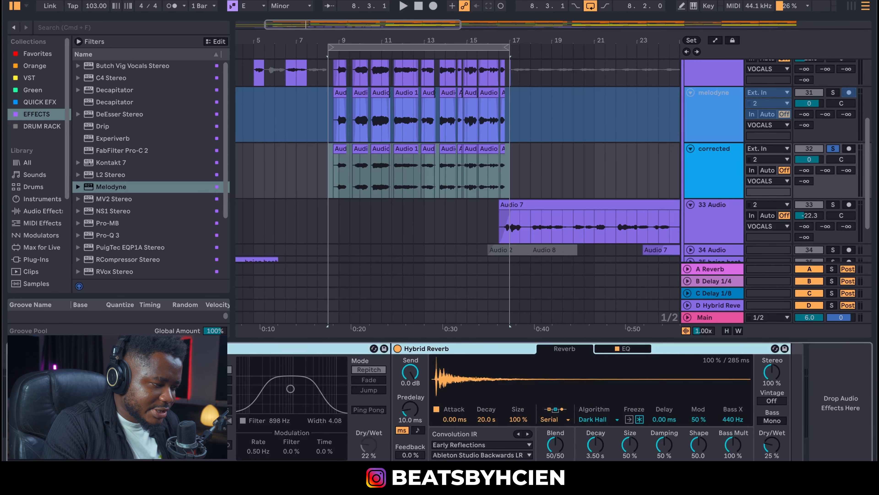
scroll(551, 402, "left", 10)
scroll(630, 409, "left", 2)
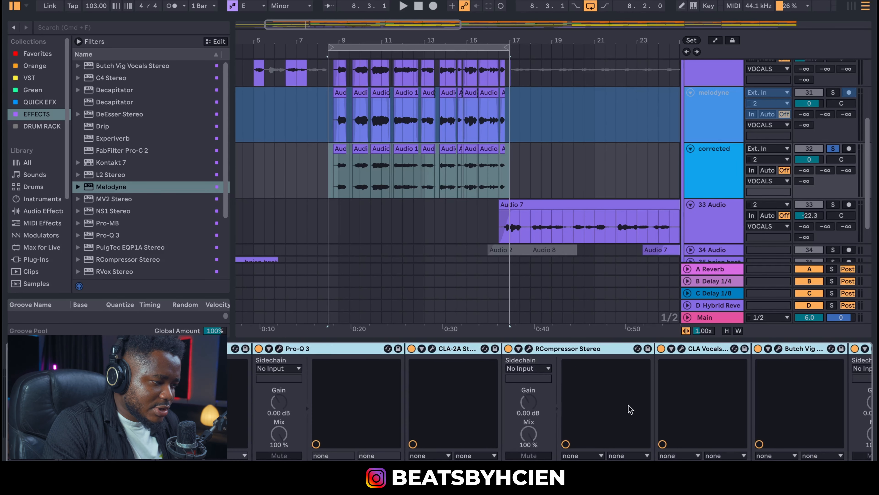
left_click(259, 348)
scroll(641, 444, "left", 14)
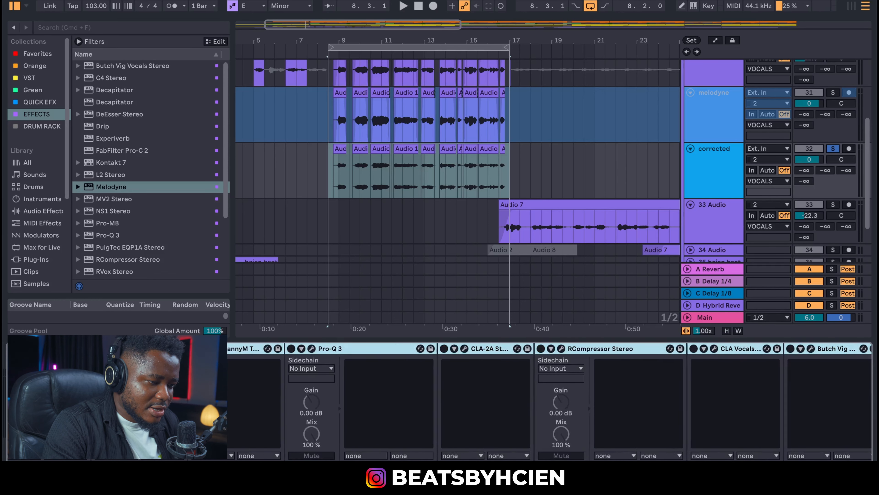
Open the NS1 noise suppressor, play the corrected vocal, set its track volume to -14.8 dB and close the plug-in.
left_click(250, 349)
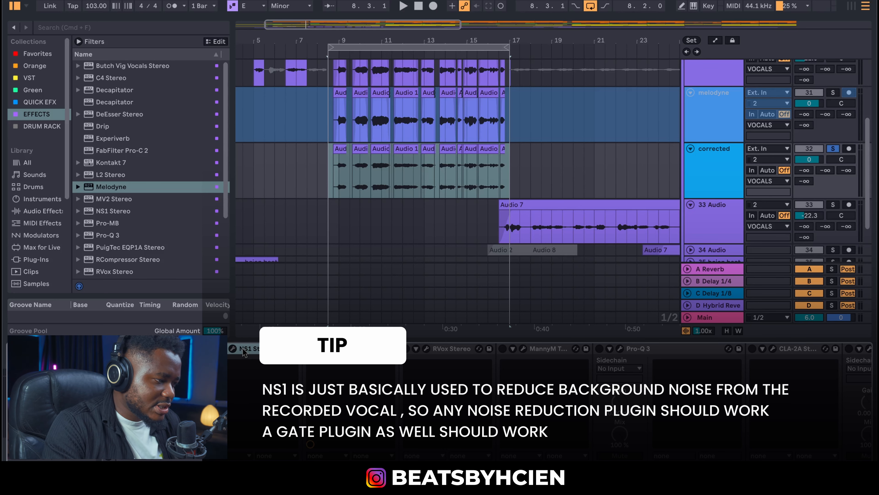
left_click(238, 350)
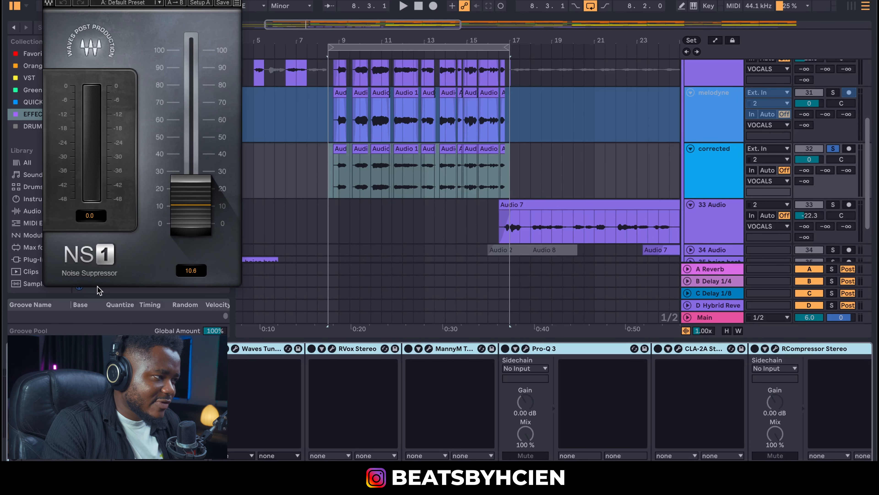
left_click_drag(183, 1, 339, 2)
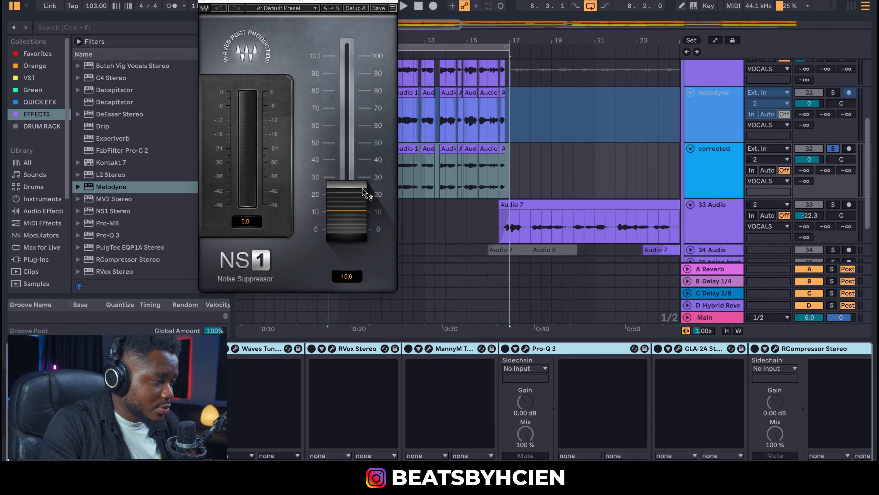
key("space")
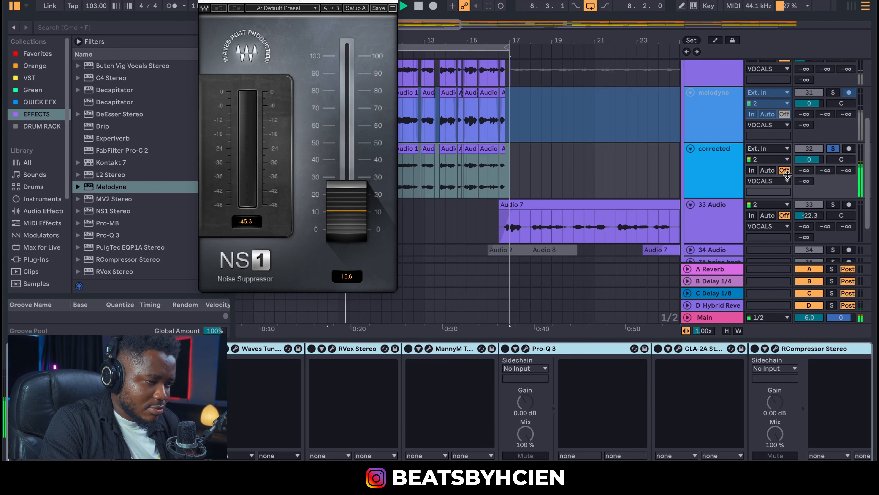
left_click_drag(816, 163, 813, 189)
scroll(815, 165, "up", 1)
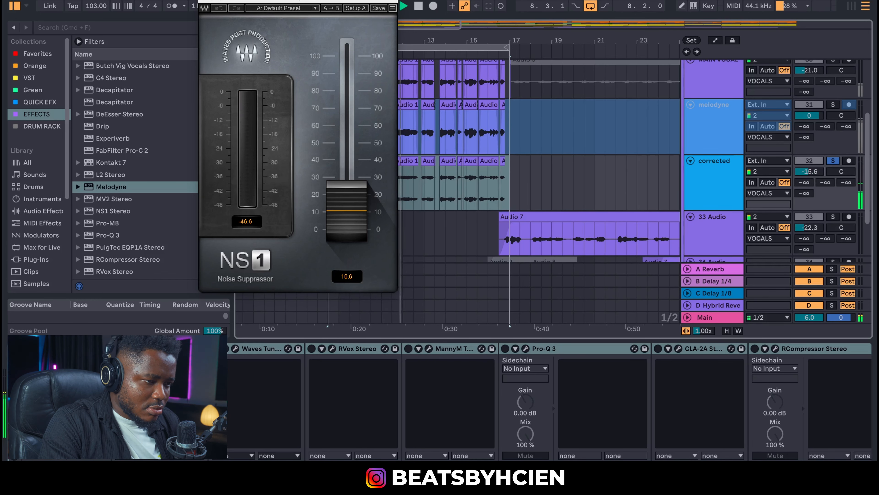
left_click_drag(809, 172, 809, 172)
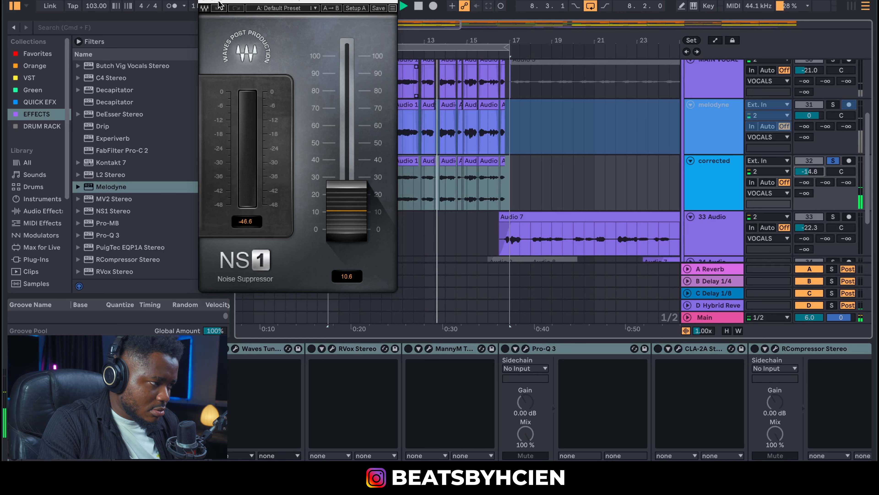
left_click(204, 3)
Look over the speed, range and scale settings of Waves Tune Real-Time and close the plug-in.
left_click(235, 348)
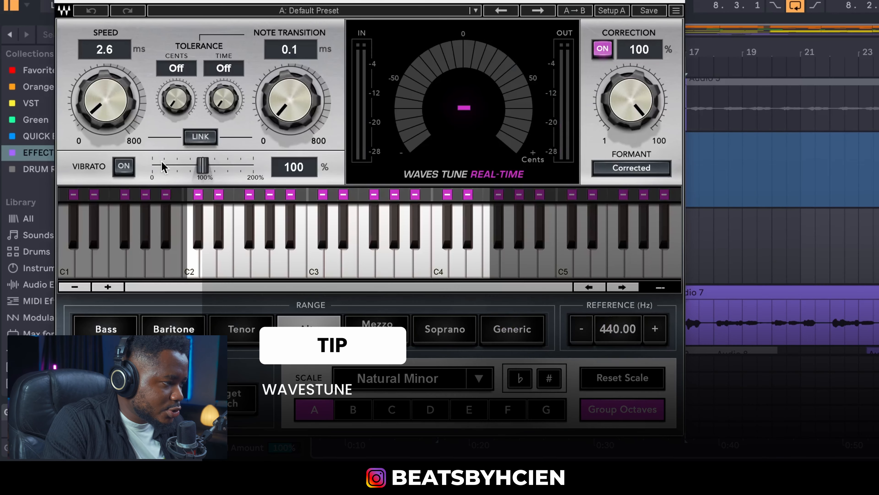
left_click(65, 1)
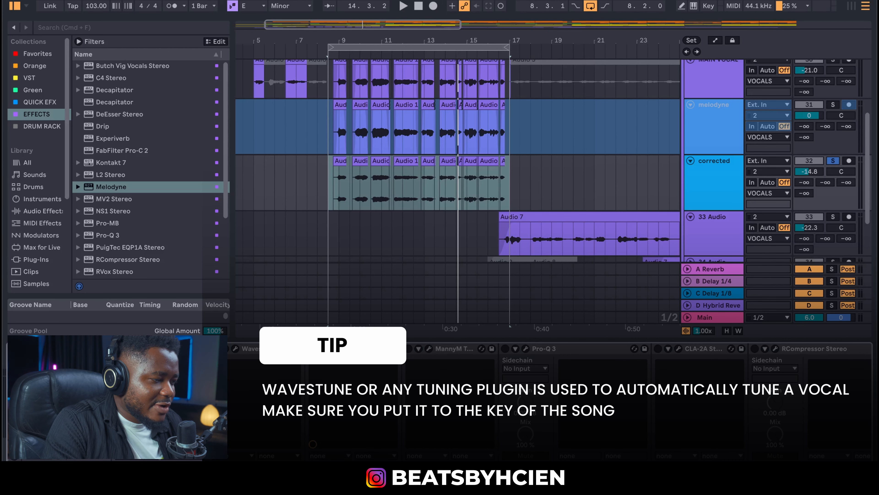
Set the RVox compression to -8.6 while the vocal plays, close the plug-in and stop playback.
left_click(332, 349)
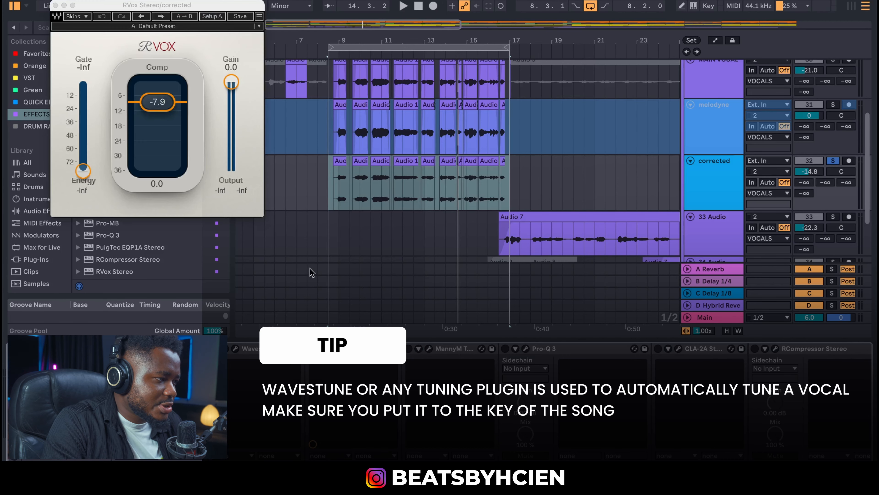
left_click_drag(162, 108, 162, 109)
key("space")
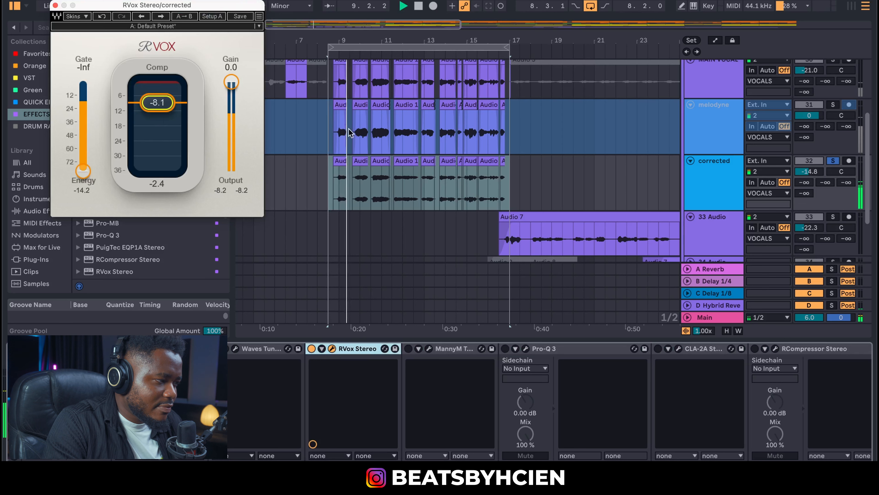
left_click_drag(172, 106, 173, 106)
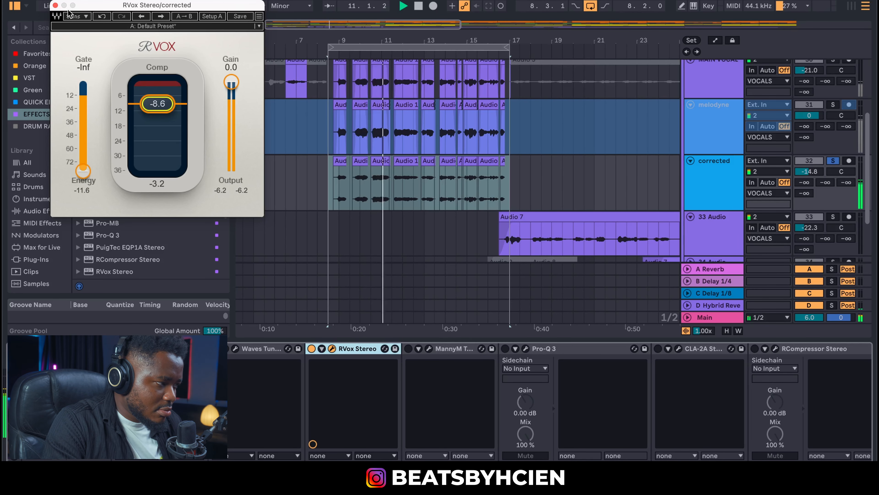
left_click(55, 6)
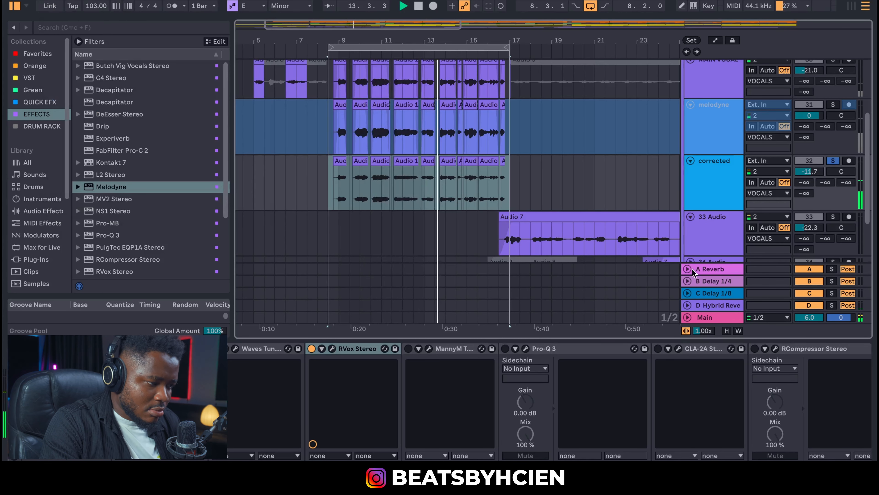
key("space")
Switch on Pro-Q 3 and open it to examine its low cut and low-mid bands while the vocal plays.
left_click(505, 348)
left_click(525, 348)
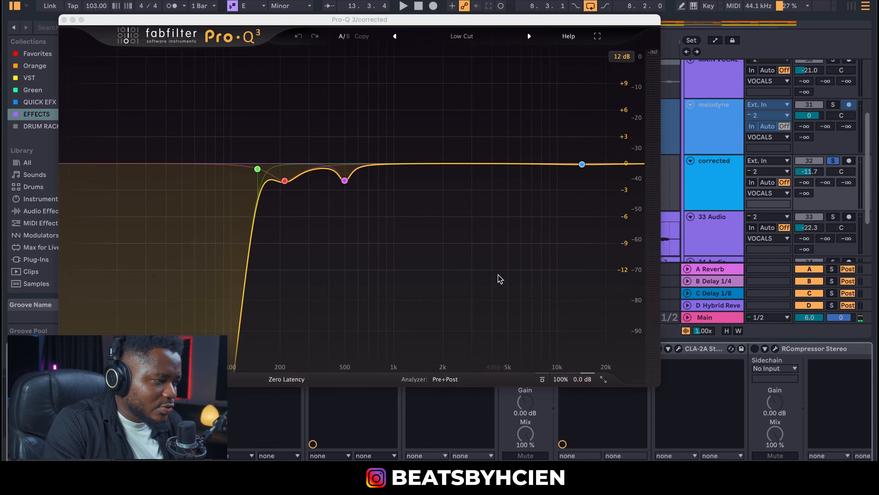
left_click(258, 169)
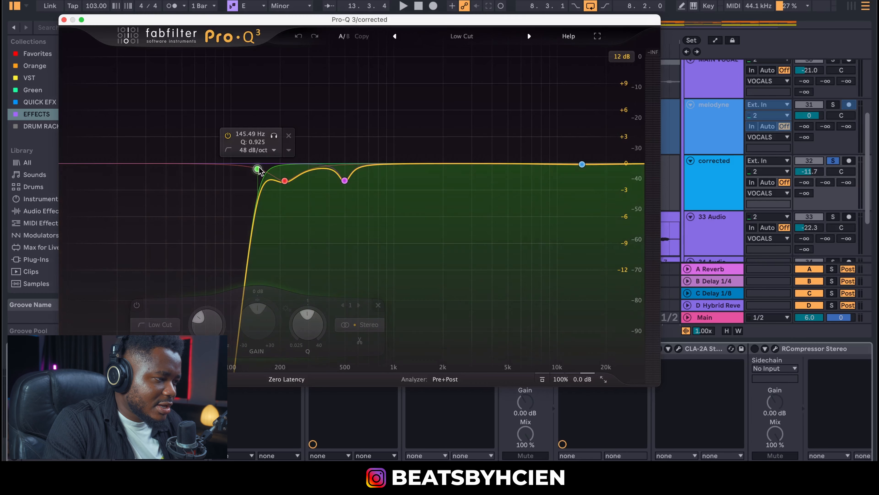
left_click(284, 180)
key("space")
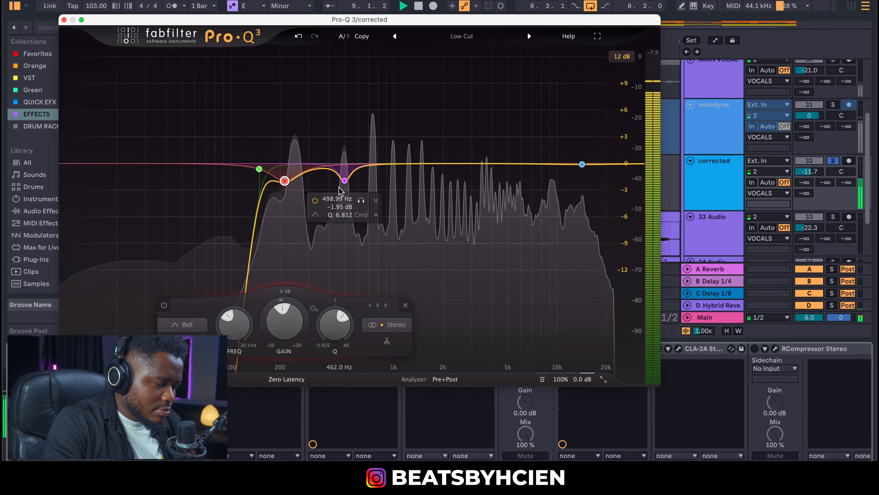
Add a narrow bell band with Q 13.23, sweep it for the resonance and cut 701.88 Hz by 3.80 dB.
left_click_drag(390, 167, 380, 74)
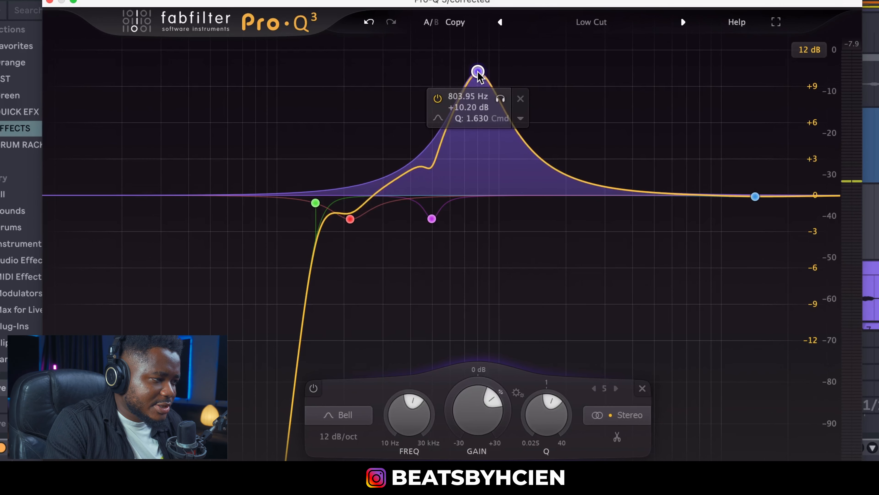
left_click_drag(478, 72, 475, 67)
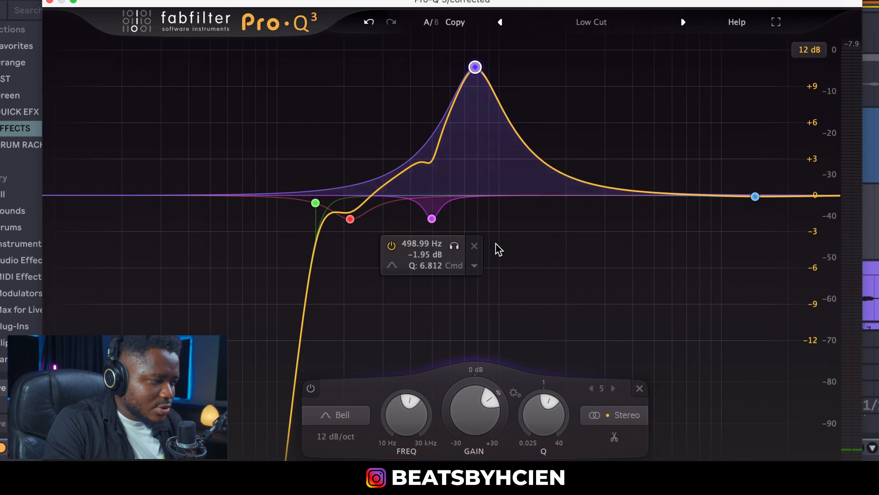
left_click_drag(547, 395, 562, 417)
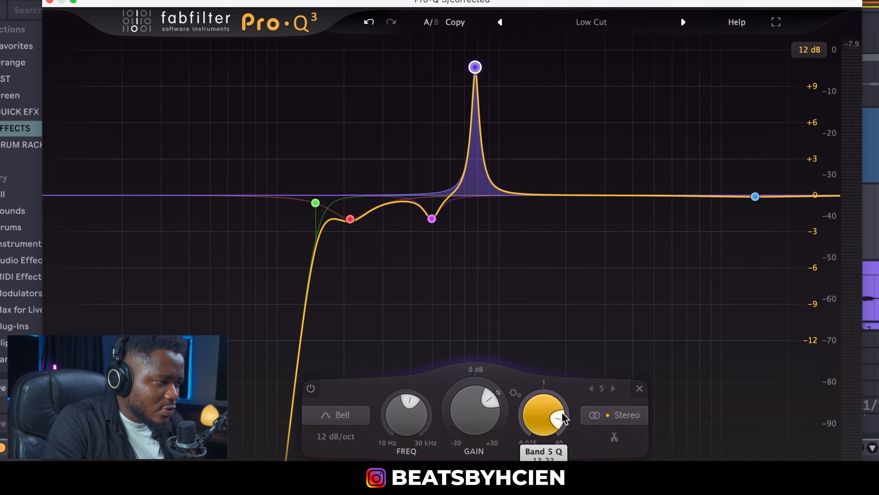
key("space")
left_click_drag(479, 74, 466, 67)
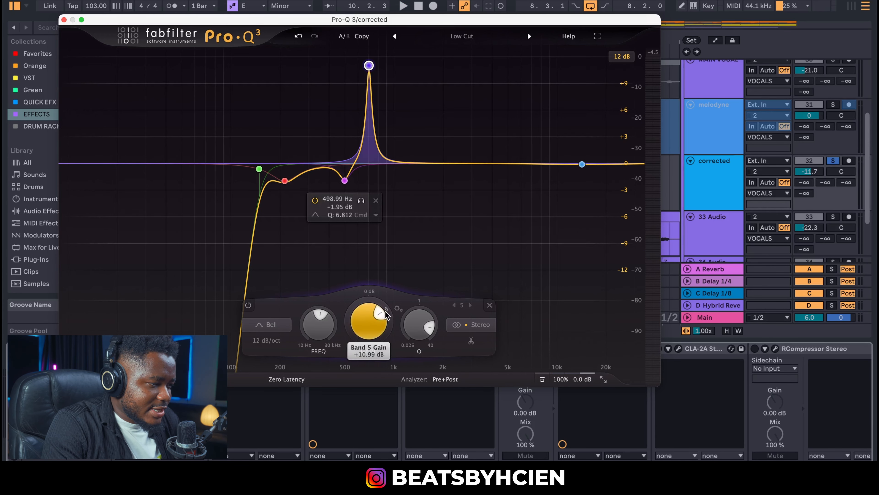
left_click_drag(383, 312, 365, 315)
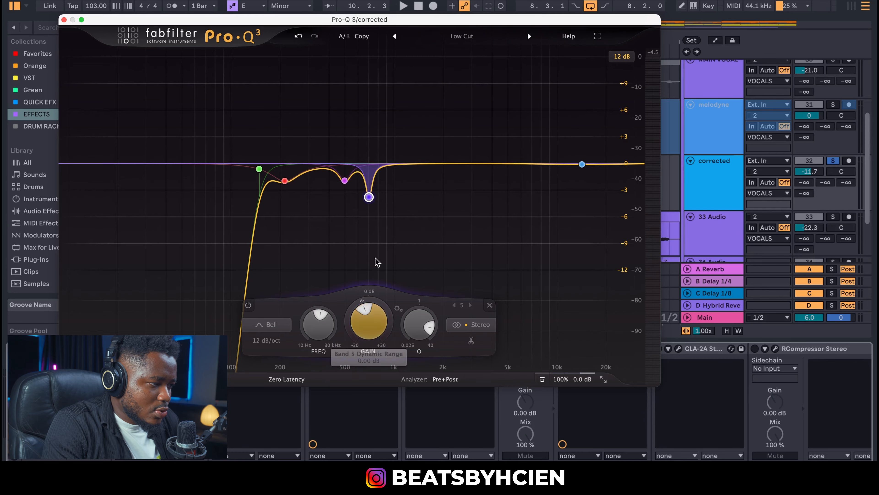
Narrow the cut near 499 Hz, deepen it to about -4 dB and play the vocal.
left_click(344, 180)
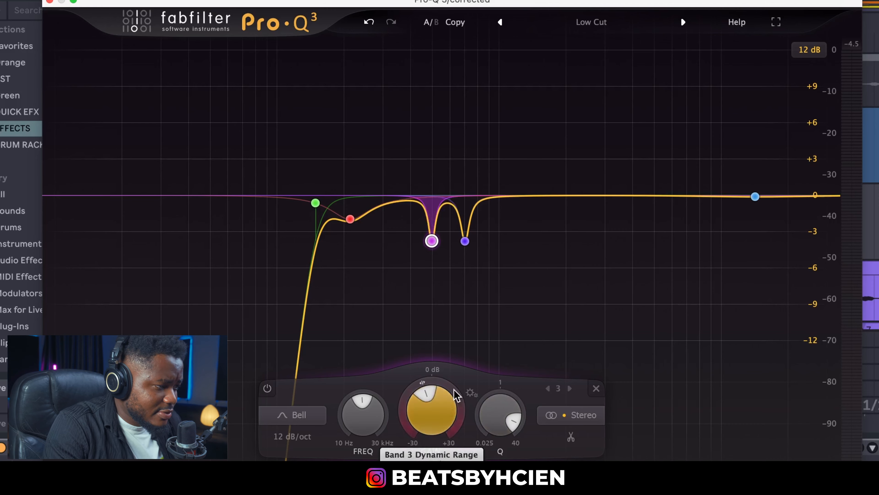
key("space")
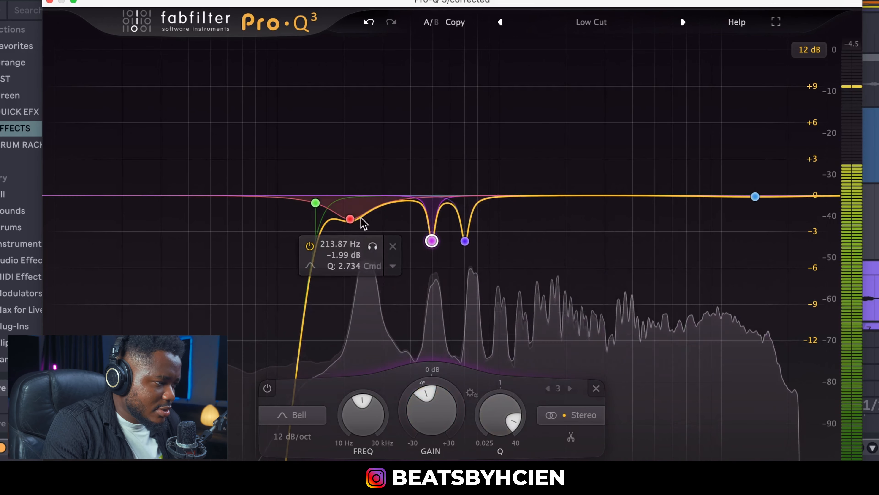
Add a shallow cut between the 214 Hz and 499 Hz bands and raise the low cut frequency slightly.
left_click(397, 201)
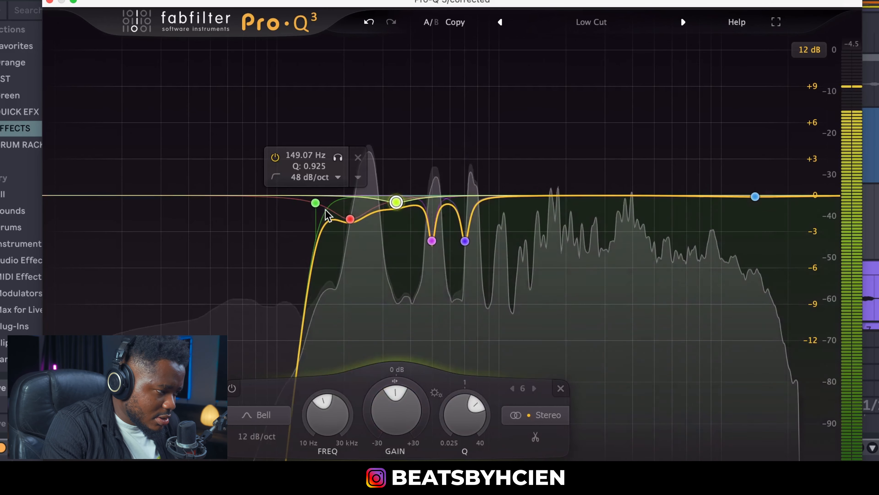
left_click_drag(320, 202, 324, 201)
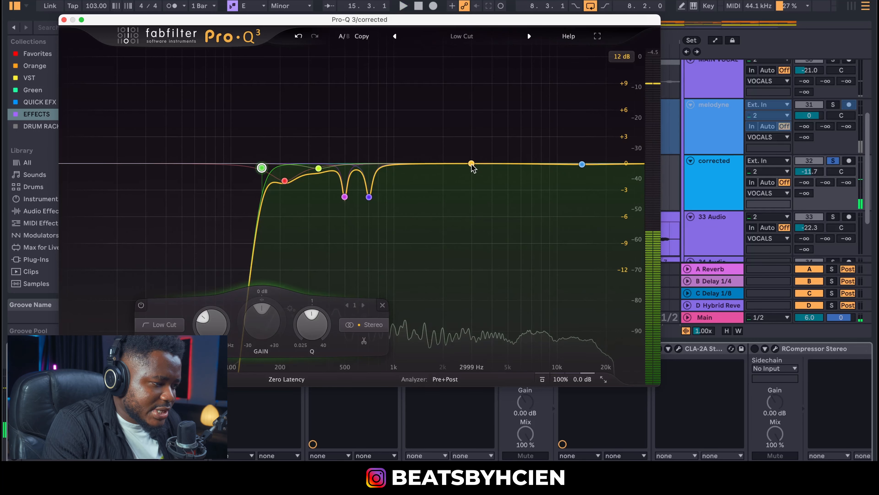
Add a gentle bell boost of under 1 dB just above 3 kHz and check the other bands during playback.
left_click_drag(472, 166, 475, 160)
key("space")
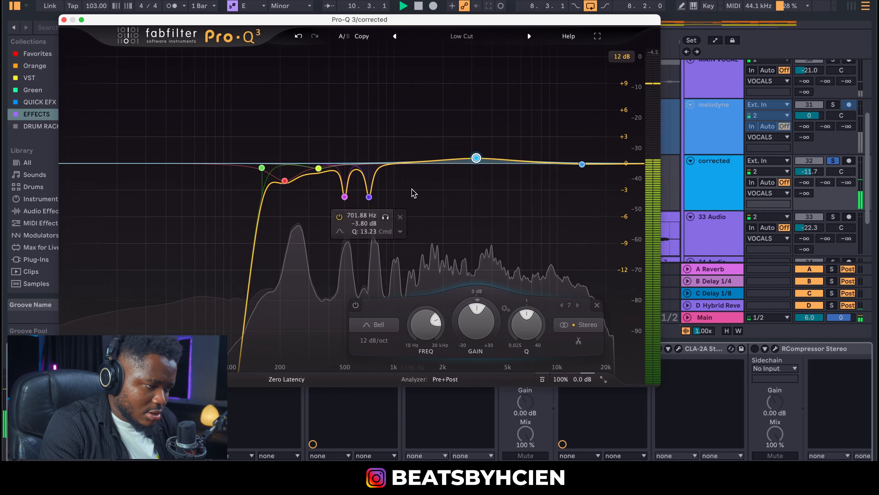
left_click(582, 164)
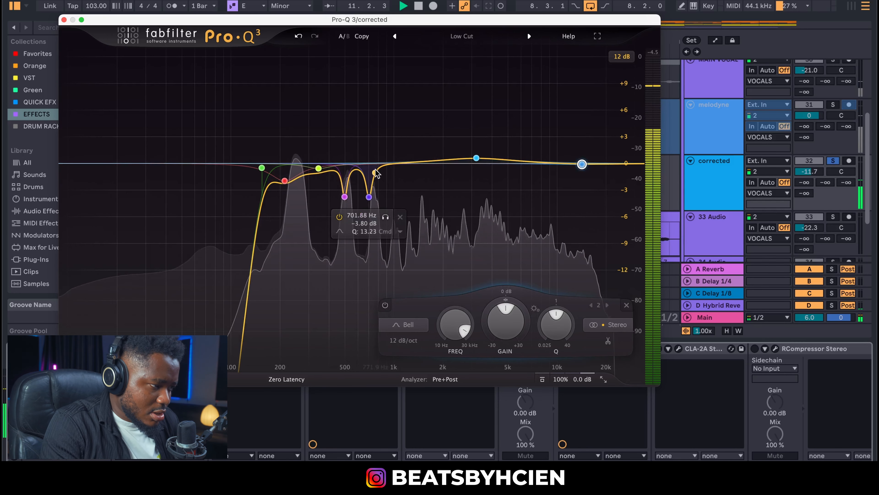
left_click(284, 181)
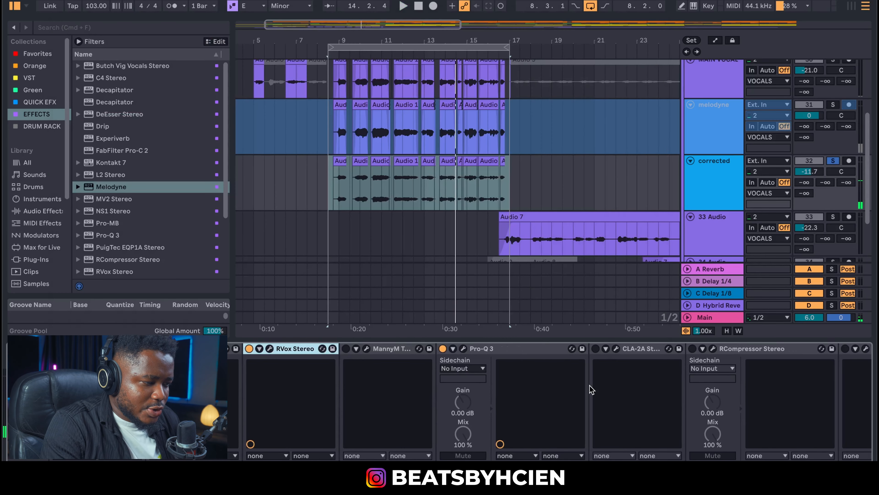
Switch on the CLA-2A compressor, set its Peak Reduction to 46.96 while the vocal plays and close the plug-in.
left_click(595, 349)
left_click(616, 349)
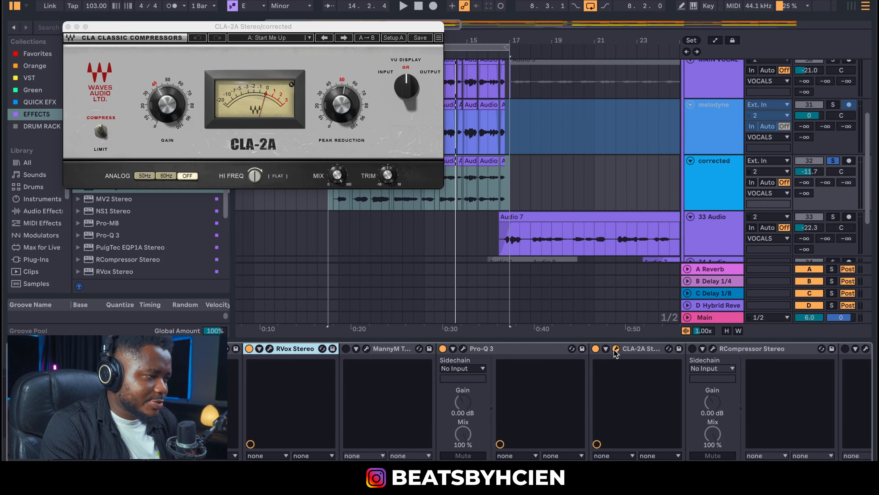
key("space")
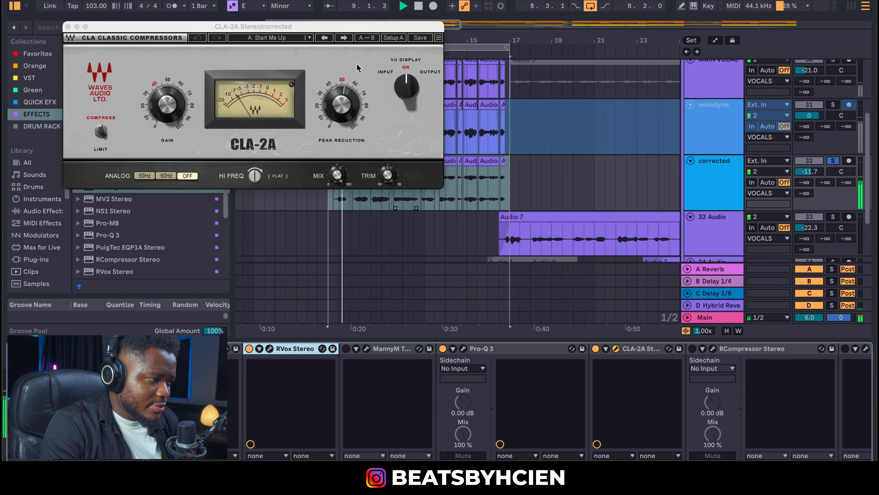
left_click_drag(320, 25, 395, 29)
left_click_drag(416, 114, 416, 109)
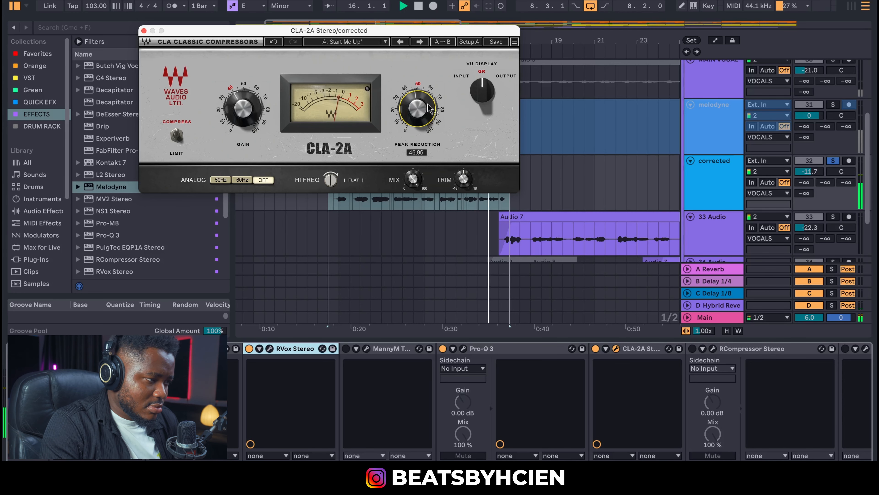
left_click(143, 31)
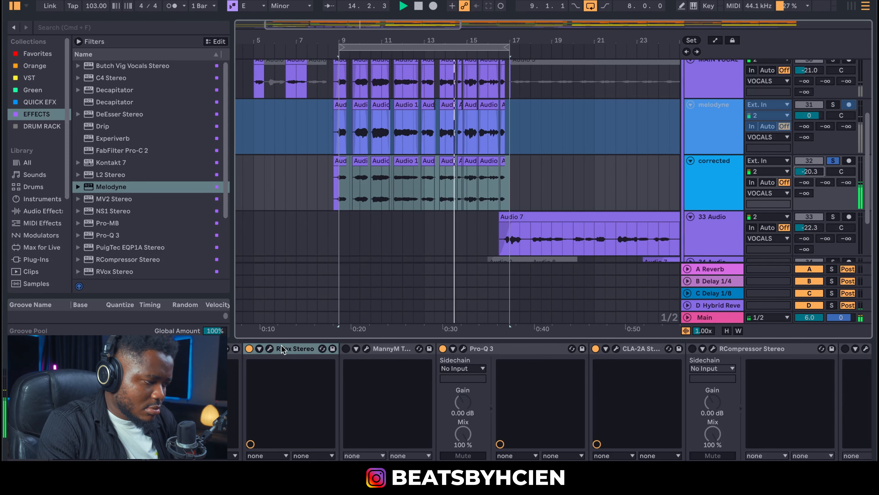
Reopen the Pro-Q 3 equalizer, review its bands while the vocal plays, and close it with playback stopped.
left_click(463, 349)
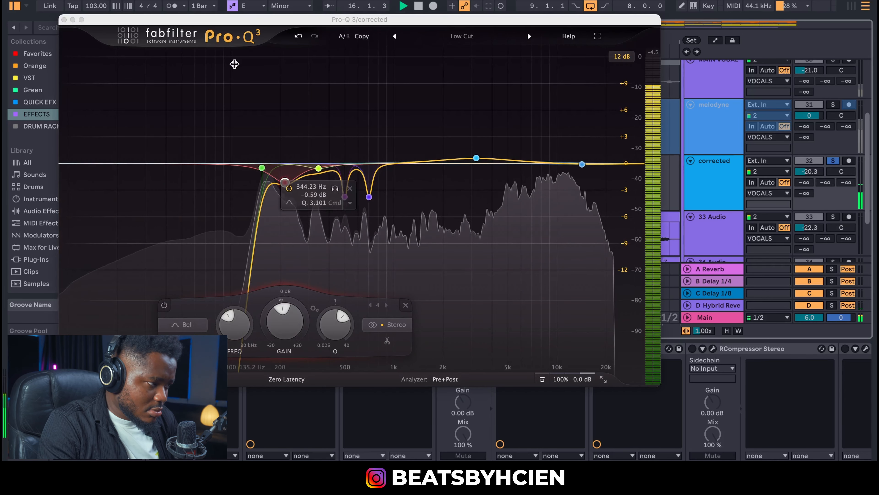
left_click(64, 19)
key("space")
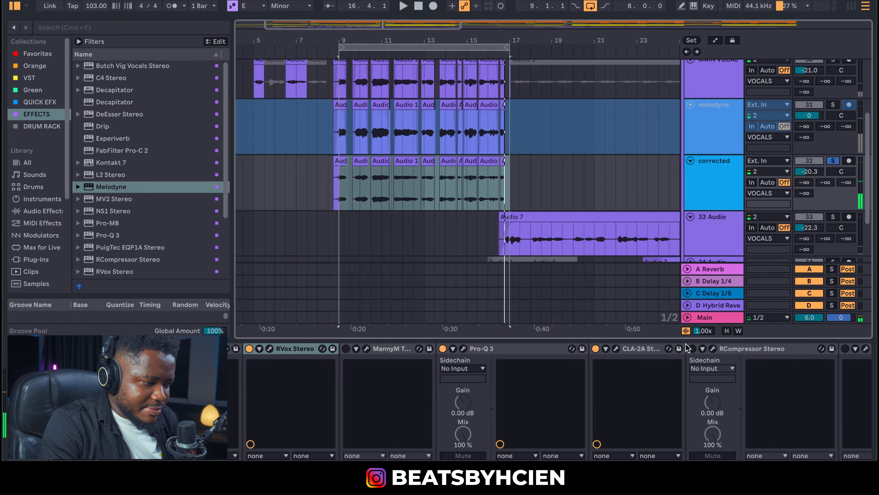
Switch on RCompressor, set Attack to 3.29 and Release to 64.5, and raise the threshold to -9.8 while the vocal plays.
left_click(713, 349)
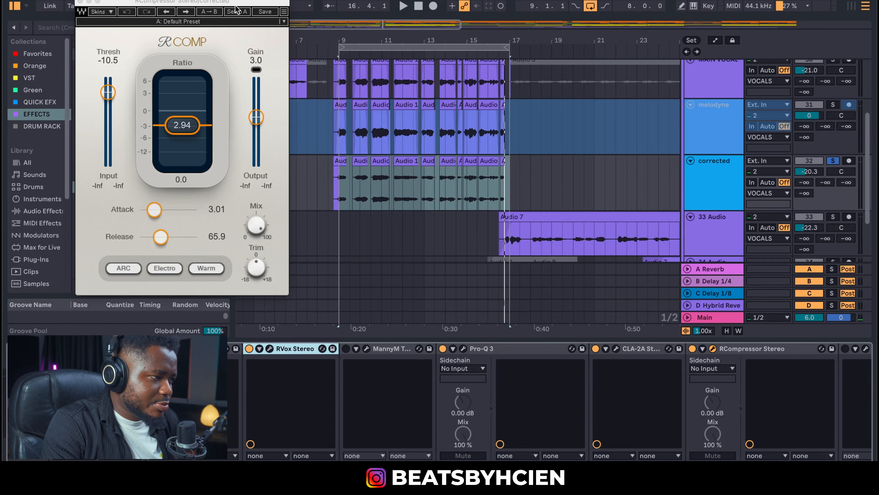
left_click_drag(235, 5, 537, 8)
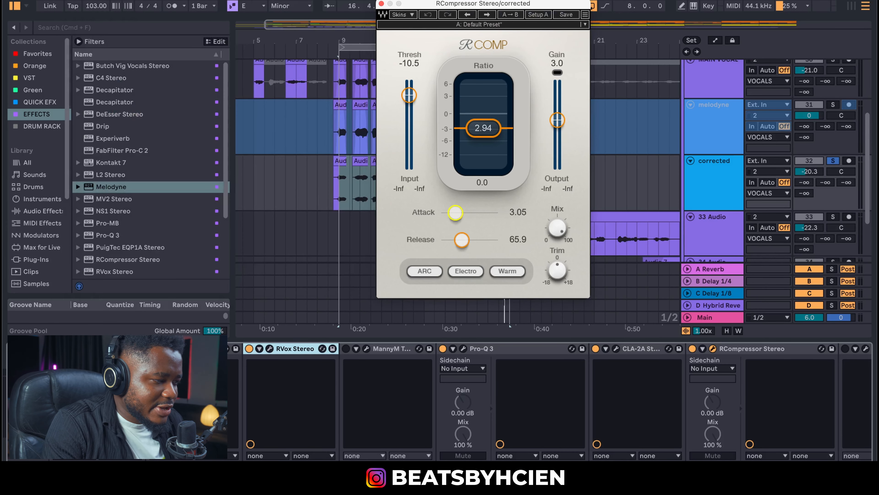
left_click_drag(461, 246, 459, 246)
key("space")
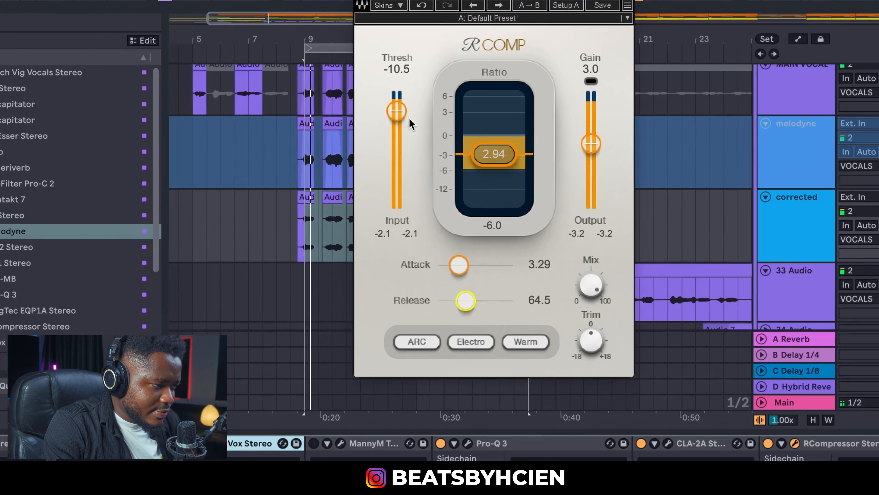
left_click_drag(409, 95, 413, 96)
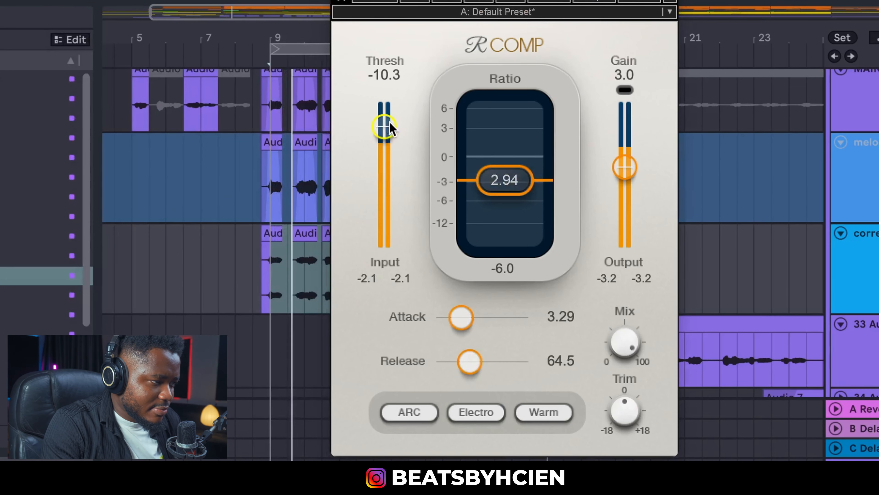
left_click_drag(387, 127, 385, 123)
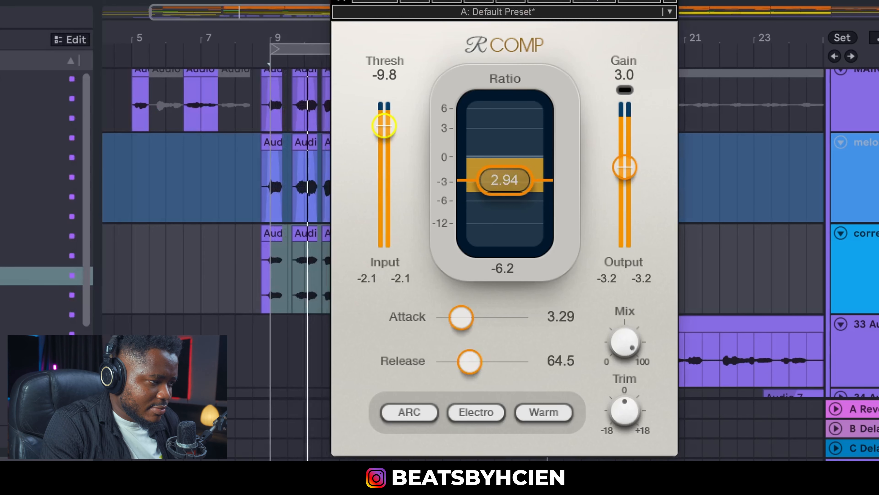
Set the RCompressor ratio to 2.76, fine-tune Attack to about 4 and Release to about 64, and close the plug-in.
left_click_drag(510, 185, 510, 183)
left_click_drag(464, 318, 464, 317)
left_click_drag(470, 361, 470, 361)
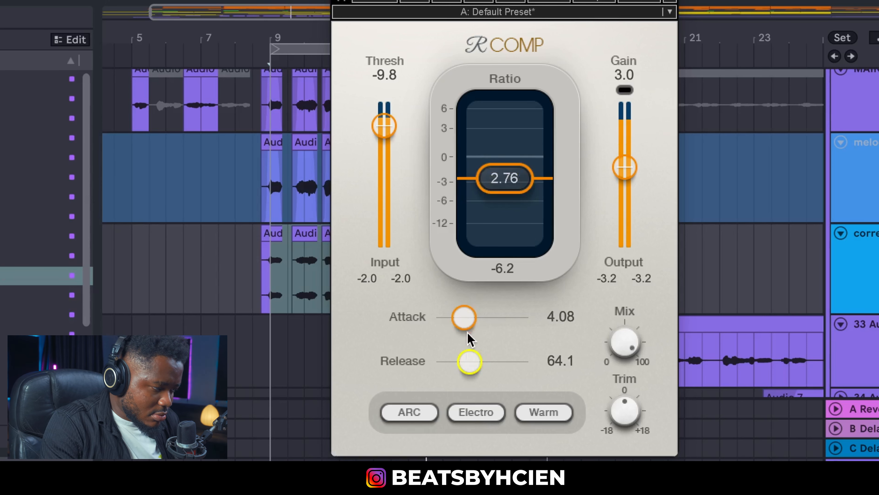
left_click_drag(464, 317, 465, 317)
left_click_drag(470, 362, 469, 362)
key("Escape")
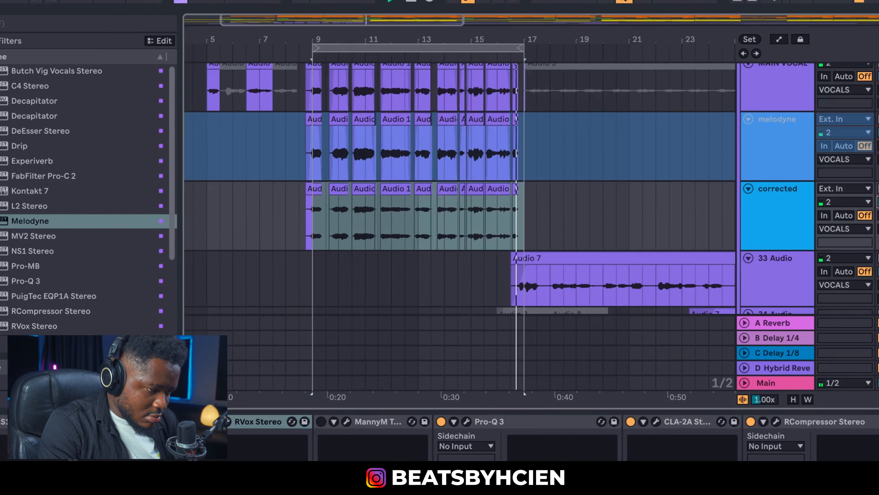
key("space")
Switch on CLA Vocals, lower its Compress fader slightly while the vocal plays, and close the plug-in.
scroll(642, 387, "right", 10)
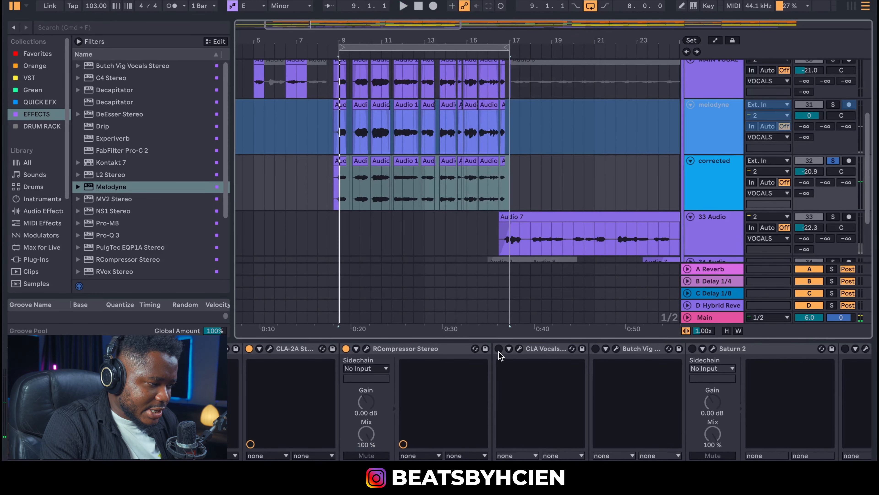
left_click(498, 349)
left_click(519, 349)
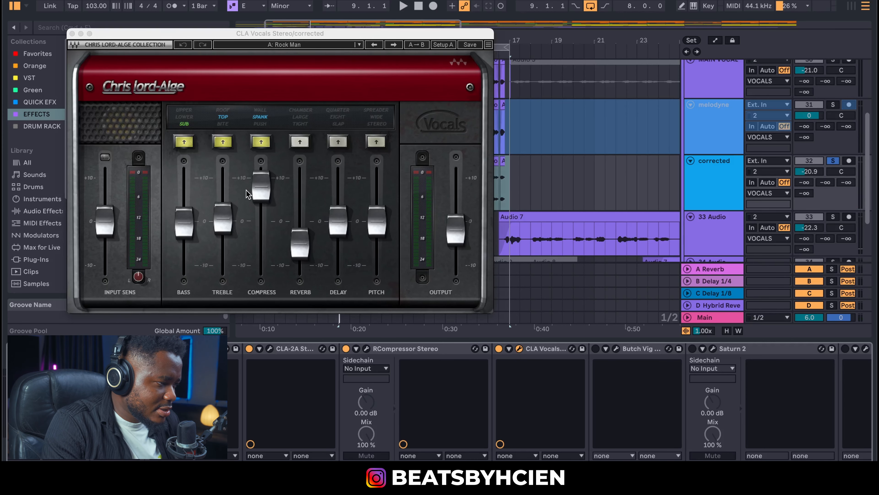
key("space")
left_click_drag(260, 188, 260, 198)
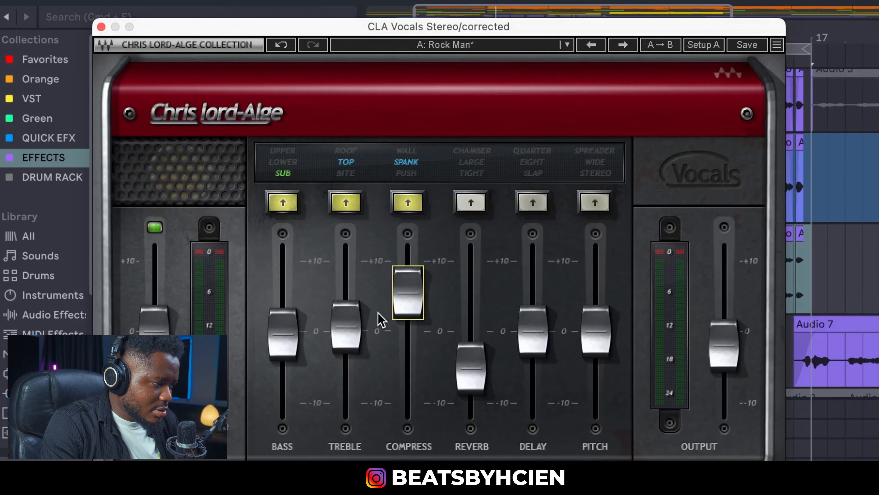
left_click(346, 327)
left_click(409, 296)
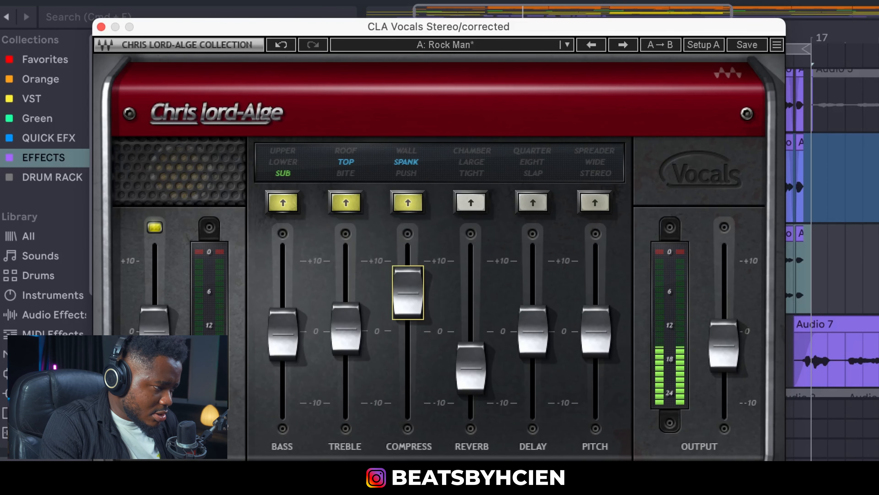
left_click(101, 27)
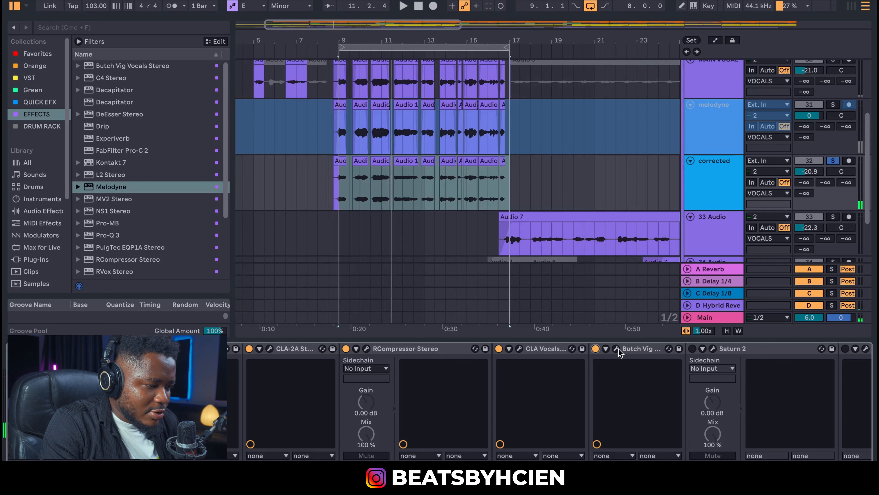
Set the Lows of Butch Vig Vocals to about -2.5, fine-tune Presence and Air during playback, and close the plug-in.
left_click(617, 348)
left_click_drag(377, 0, 587, 44)
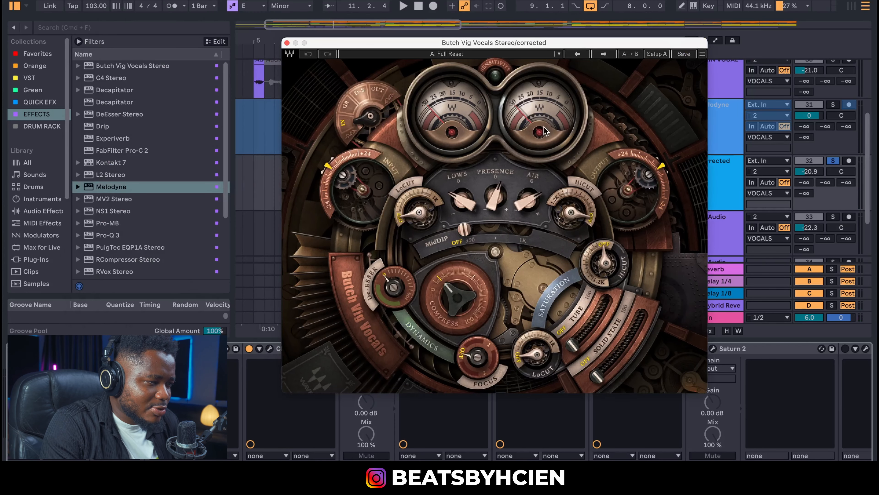
left_click_drag(459, 215, 496, 207)
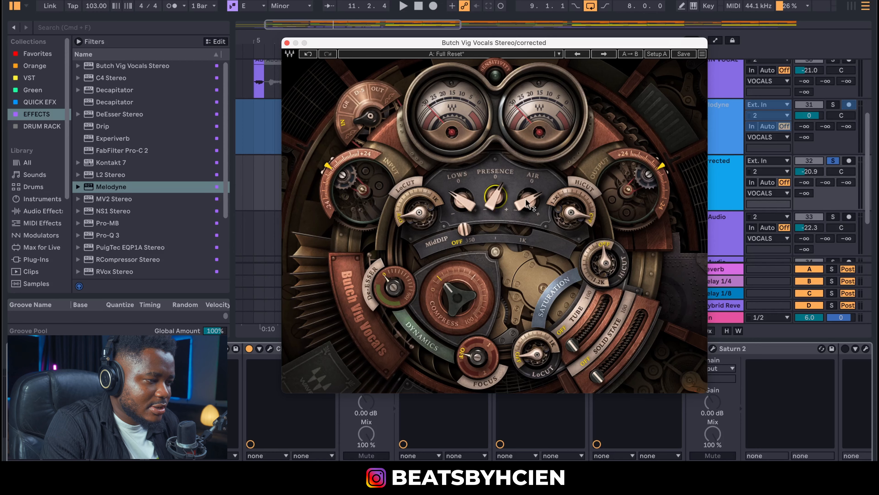
key("space")
left_click_drag(463, 205, 464, 201)
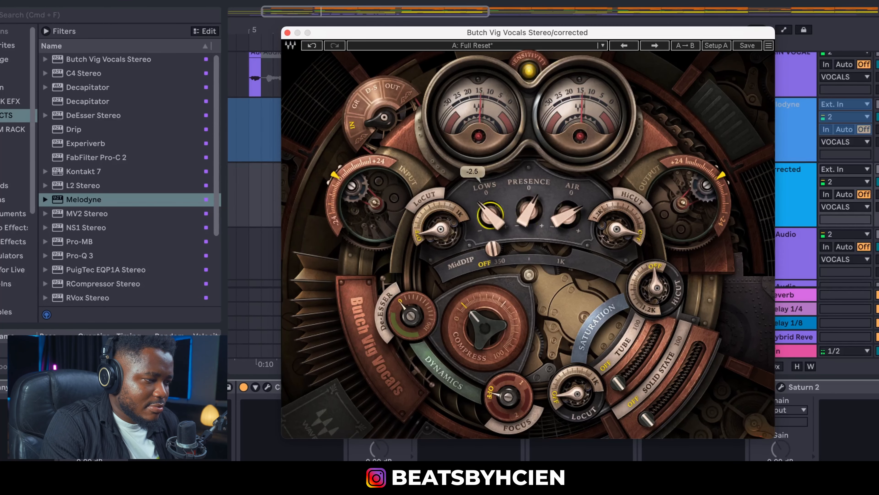
left_click_drag(542, 222, 567, 207)
left_click_drag(490, 215, 562, 218)
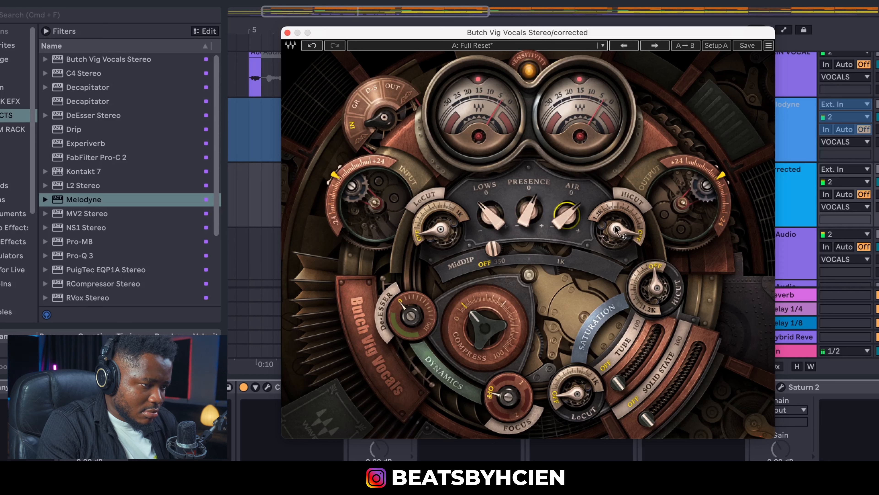
left_click(877, 182)
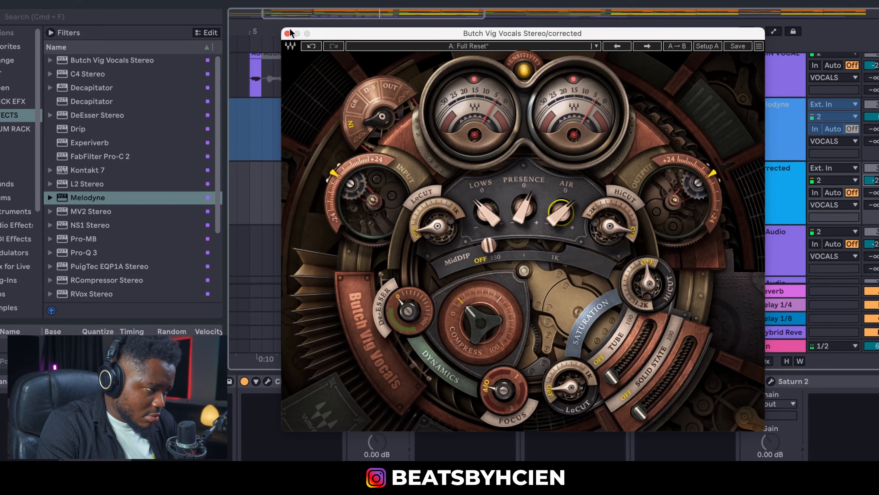
left_click(287, 34)
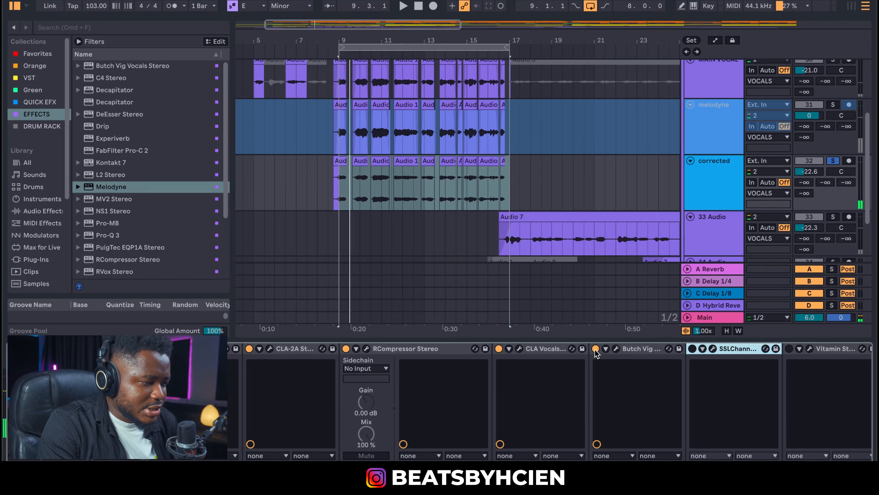
Compare the vocal with Butch Vig Vocals bypassed and active, and reopen the plug-in to check its Lows setting.
left_click(595, 349)
key("space")
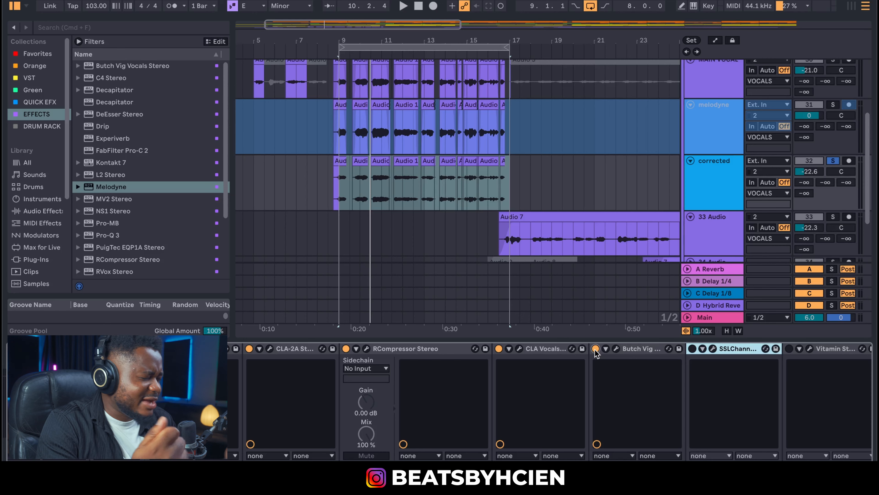
key("space")
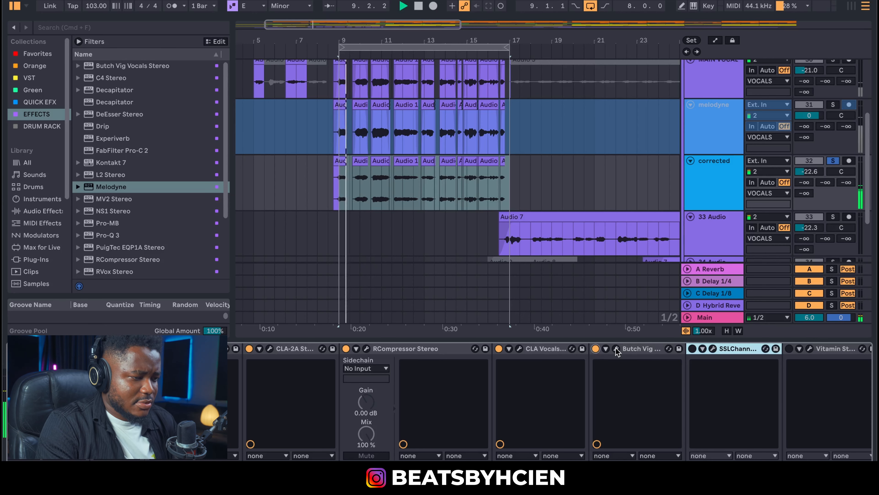
left_click(616, 348)
left_click(463, 202)
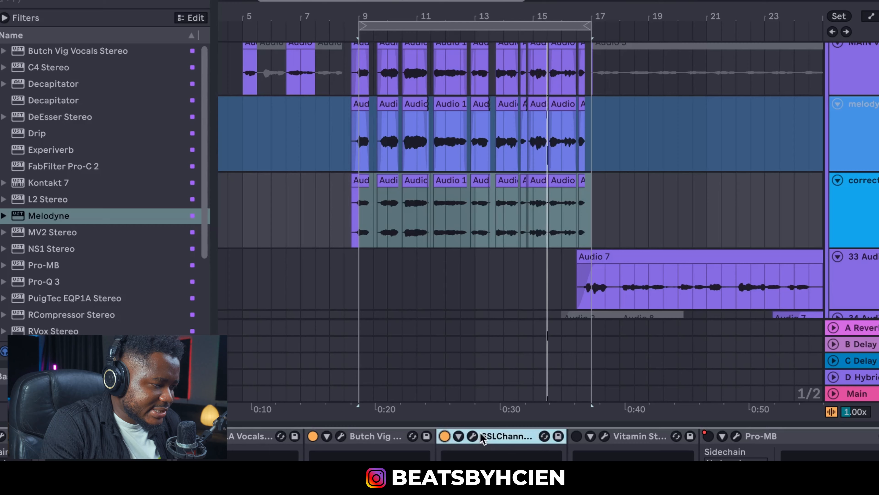
Open the SSL channel strip, turn its high-pass filter out, fine-tune the HF gain and play the vocal.
left_click(712, 348)
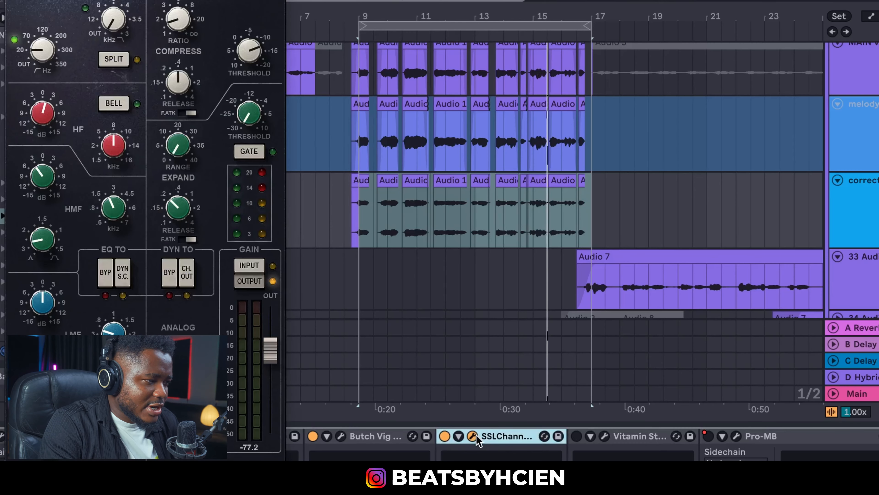
left_click_drag(82, 1, 374, 1)
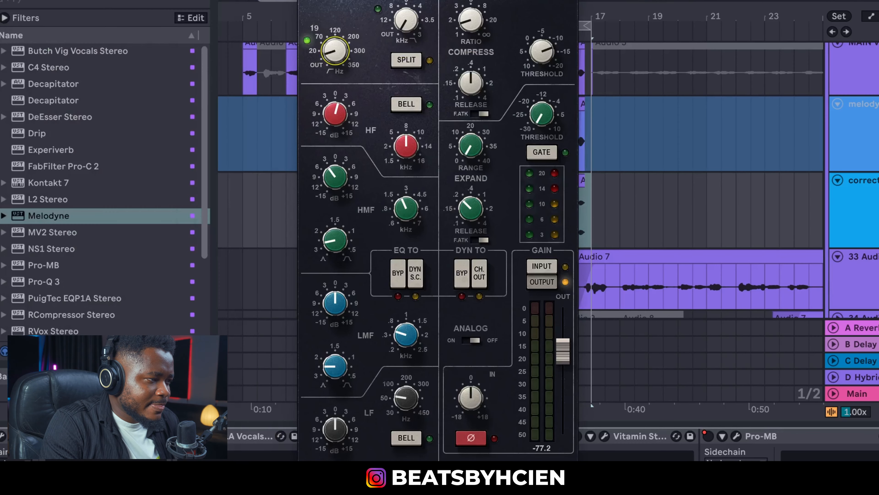
left_click(343, 117)
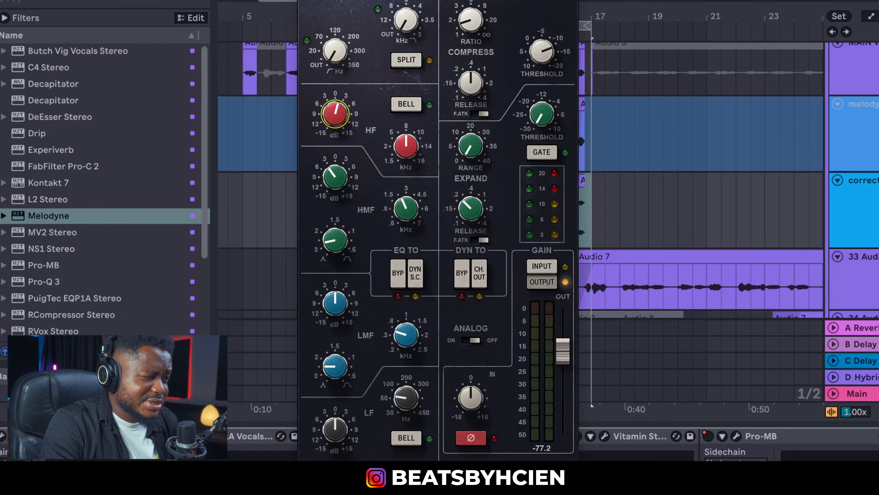
left_click_drag(438, 1, 534, 3)
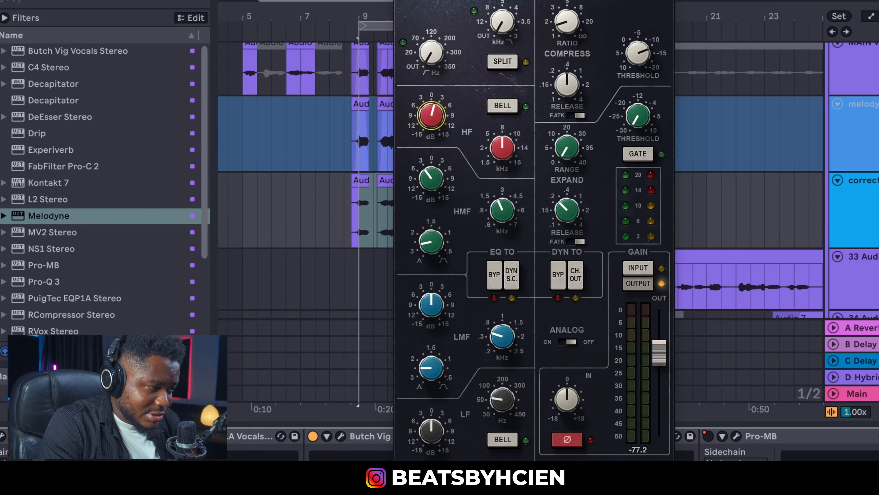
key("space")
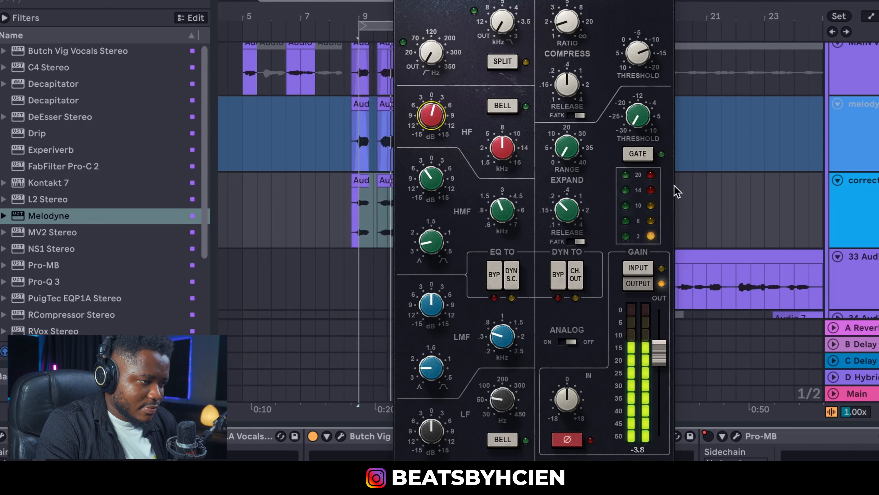
Adjust the SSL channel's compressor threshold, set its ratio to 1.7 while the vocal plays, and close the plug-in.
left_click_drag(630, 59, 631, 70)
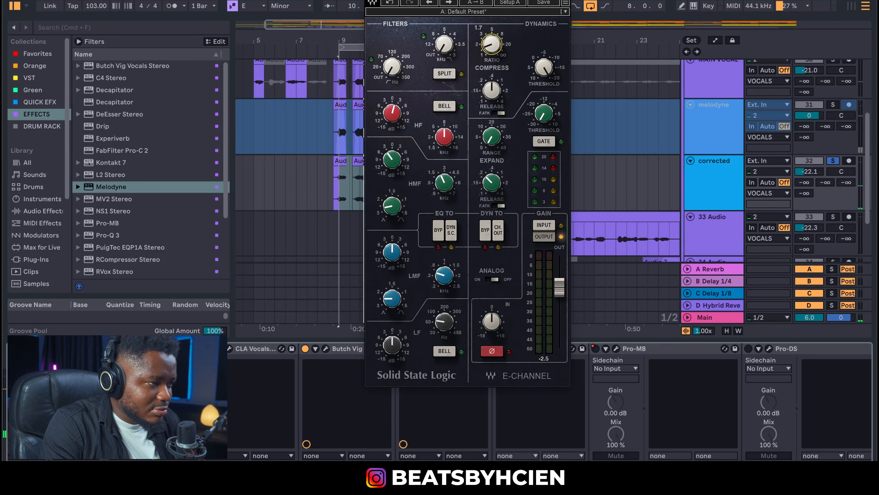
key("space")
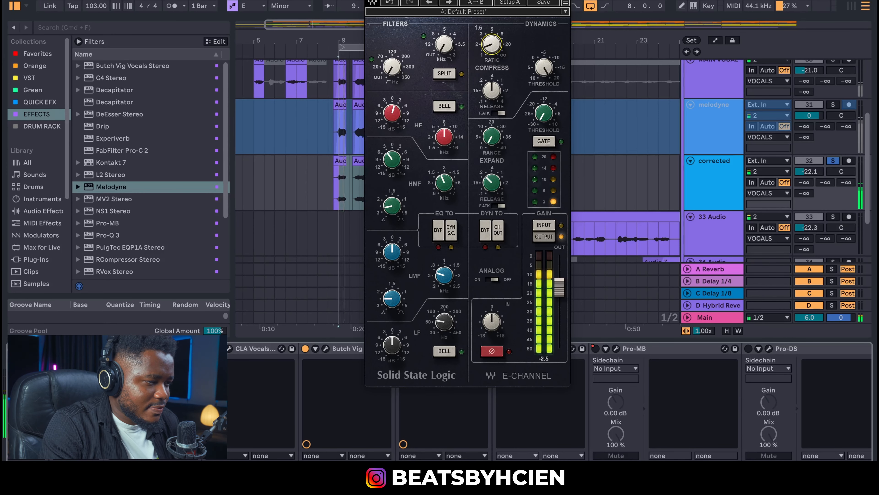
left_click_drag(492, 47, 492, 46)
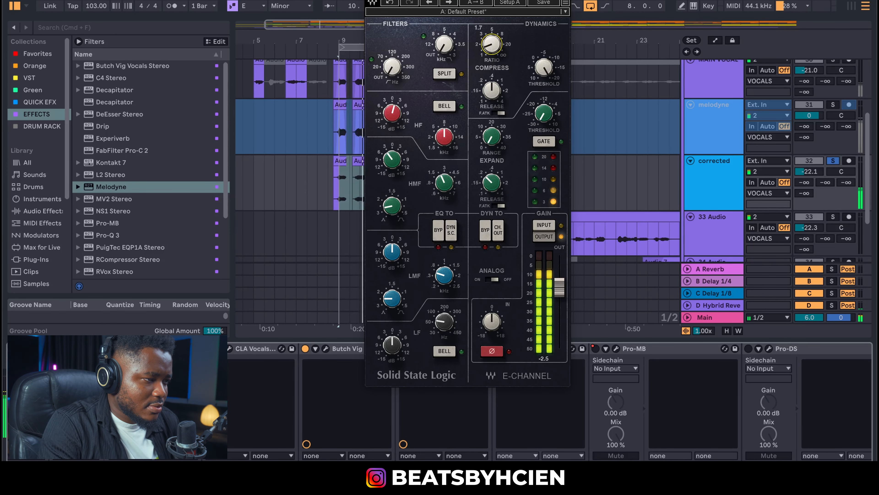
left_click_drag(542, 71, 542, 70)
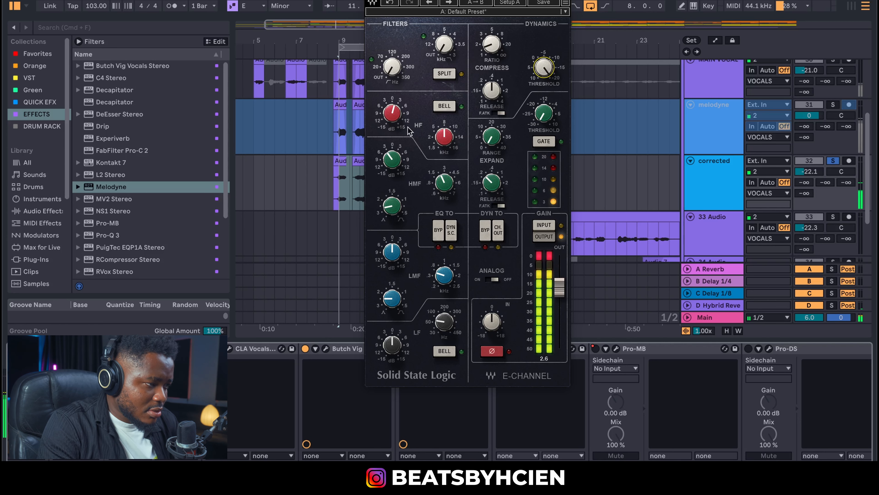
left_click(372, 5)
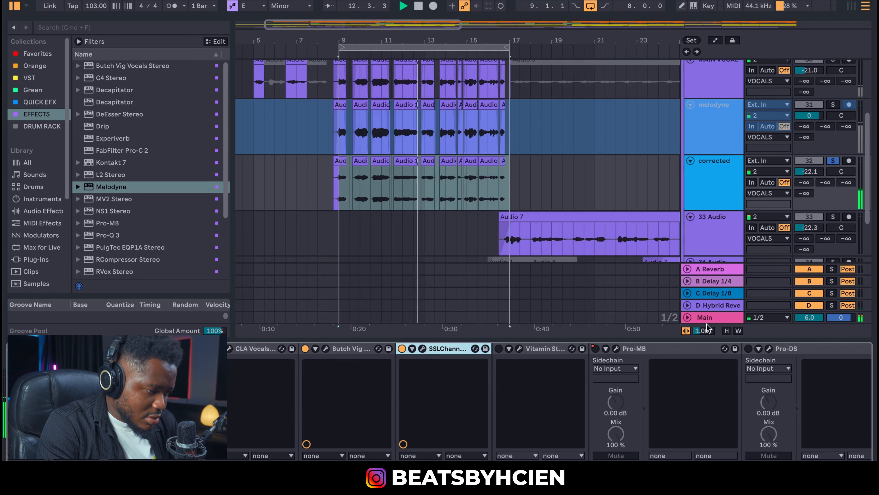
Switch on the first Delay, narrow its filter at about 2.44 kHz and set its Dry/Wet to about 15% during playback.
scroll(480, 420, "right", 10)
key("space")
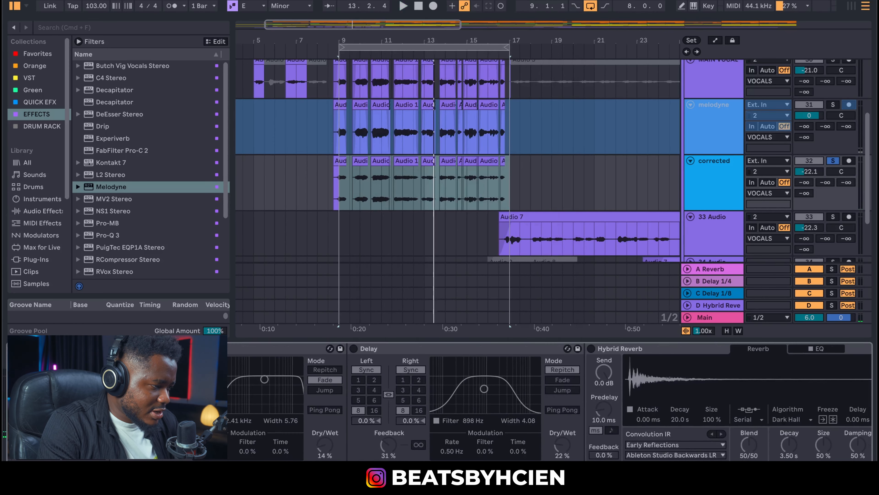
left_click(115, 349)
key("space")
left_click(326, 445)
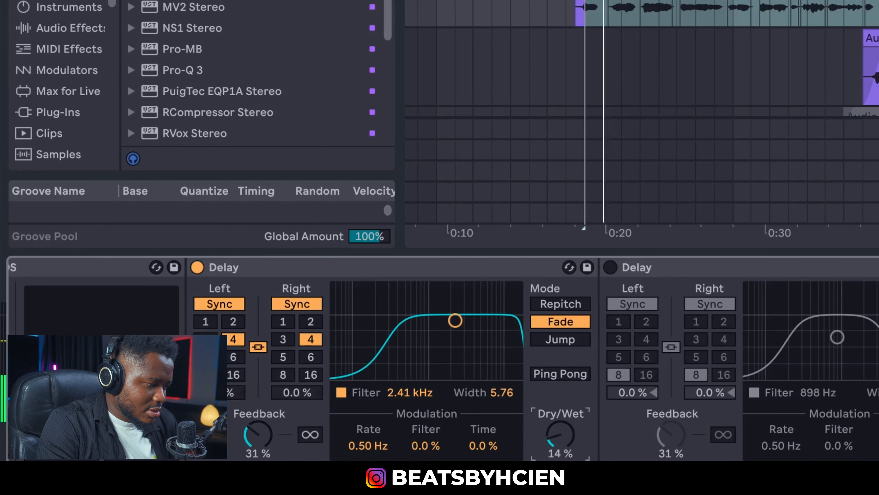
left_click_drag(449, 349, 449, 362)
left_click_drag(570, 436, 567, 439)
left_click_drag(567, 437, 567, 431)
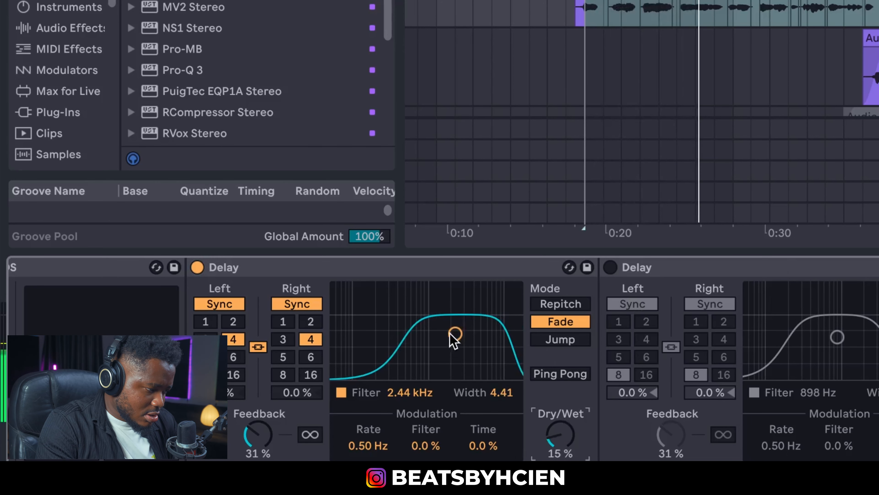
left_click_drag(455, 334, 456, 331)
Switch on the Hybrid Reverb at the end of the chain and set its Dry/Wet to 20%.
scroll(683, 277, "right", 5)
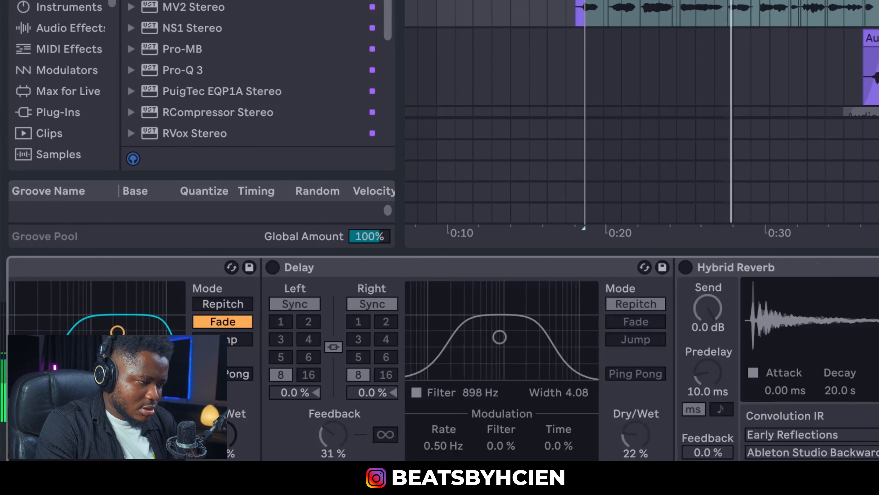
left_click(681, 272)
left_click(847, 446)
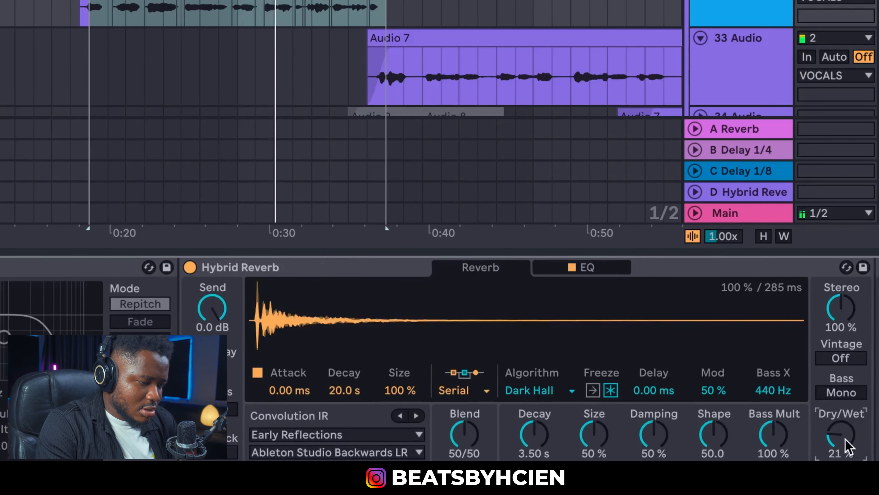
left_click_drag(845, 439, 845, 441)
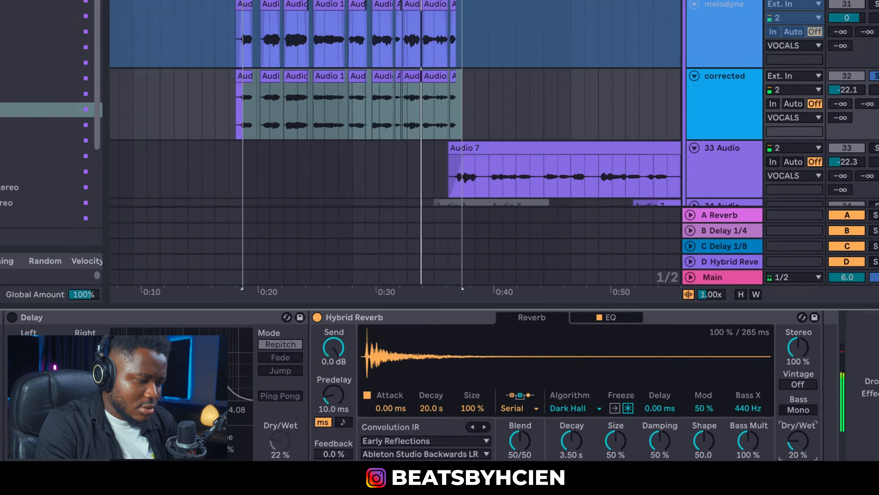
Switch on the first Pro-DS and open both Pro-DS de-essers with their windows arranged side by side.
scroll(845, 443, "left", 10)
scroll(553, 402, "left", 3)
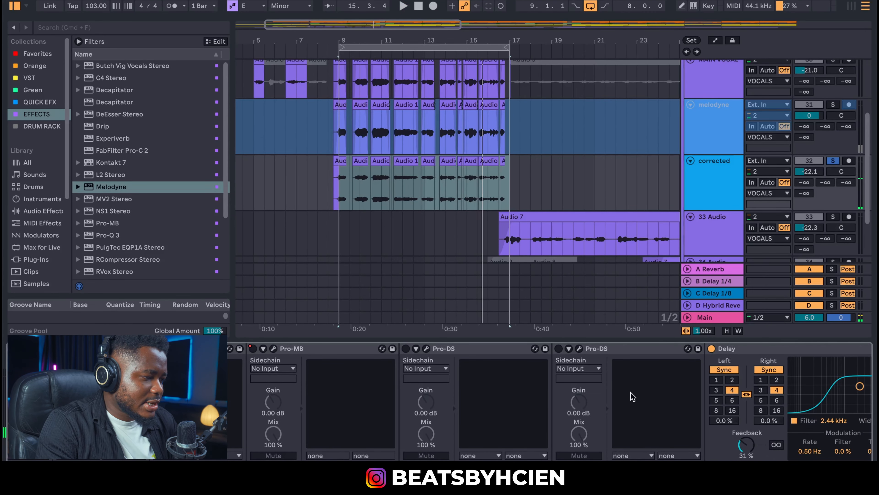
left_click(406, 349)
left_click(426, 349)
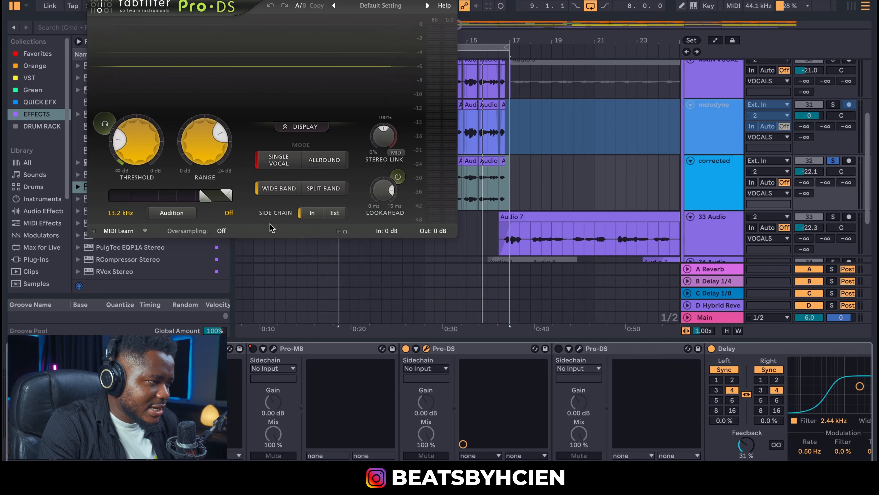
left_click_drag(313, 5, 328, 18)
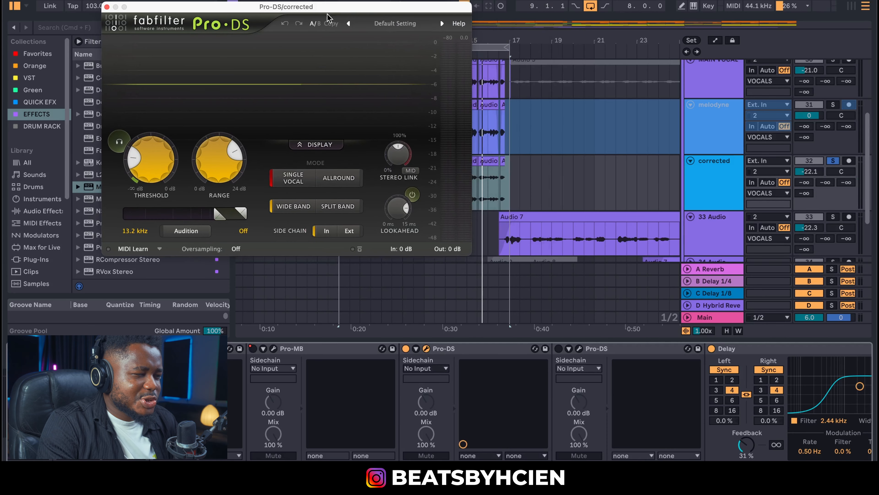
left_click(579, 348)
left_click_drag(271, 1, 583, 66)
Fine-tune the first Pro-DS's threshold to about -47.7 dB, check it against the second de-esser, and close the windows.
left_click(131, 164)
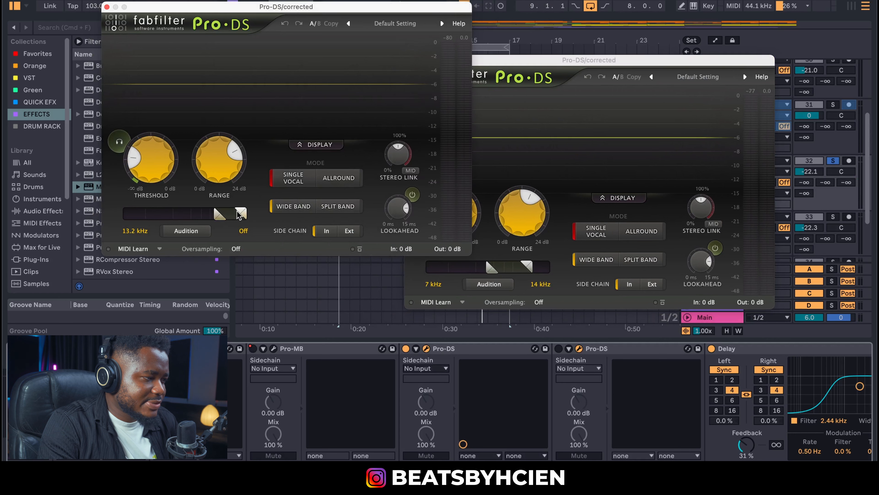
left_click(560, 101)
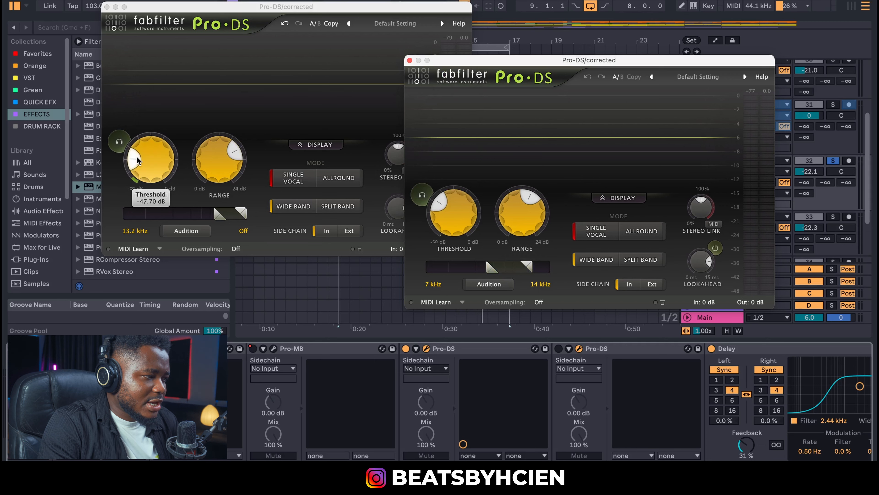
left_click(145, 162)
left_click(509, 64)
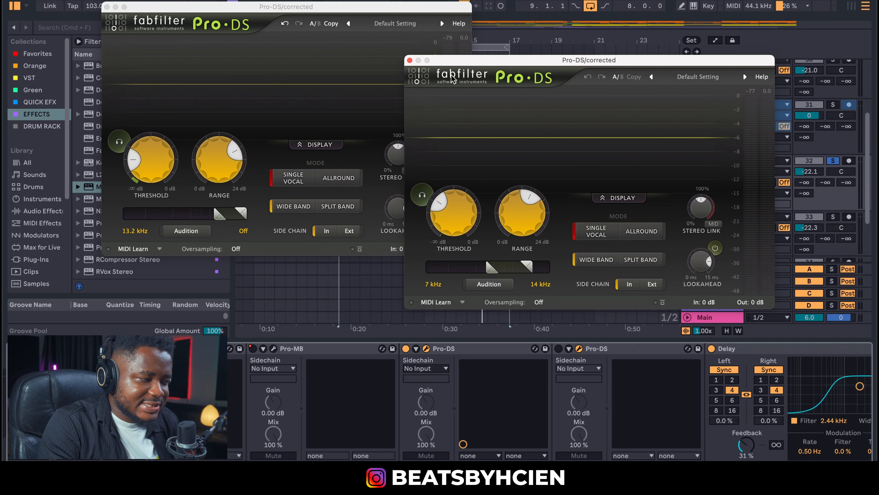
left_click(410, 60)
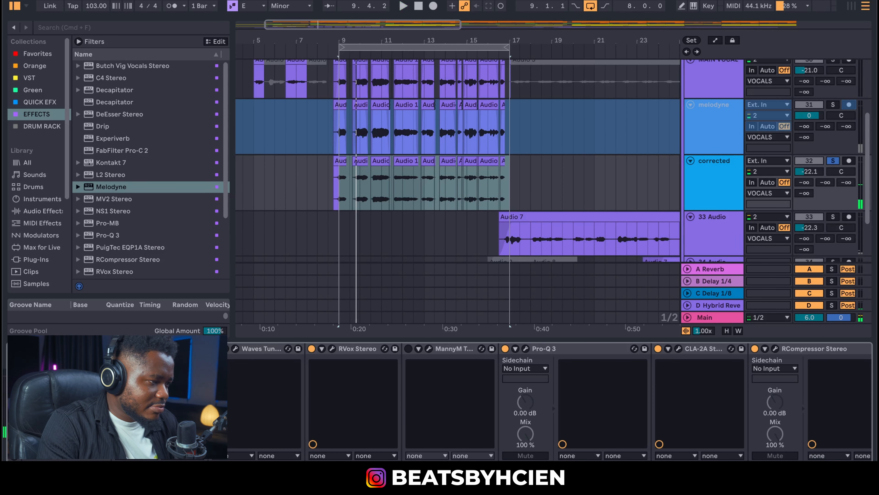
Play the corrected vocal and compare it with the whole effect chain bypassed and active.
key("space")
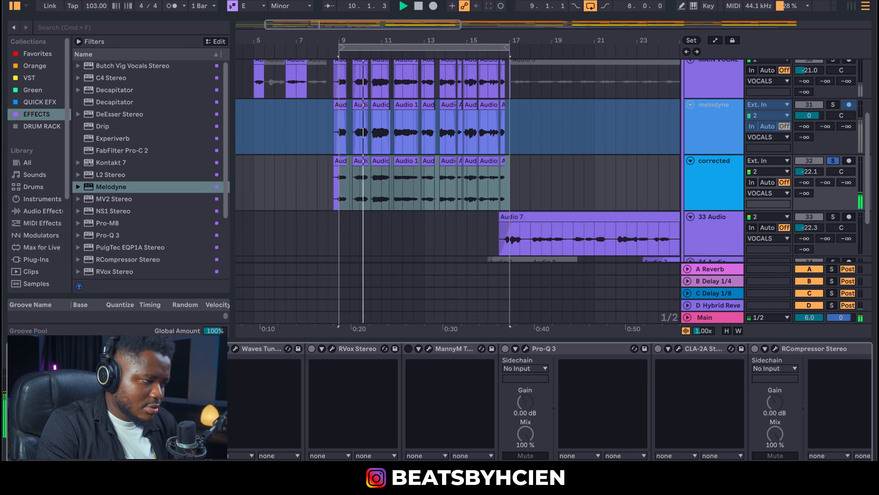
key("space")
key("0")
key("space")
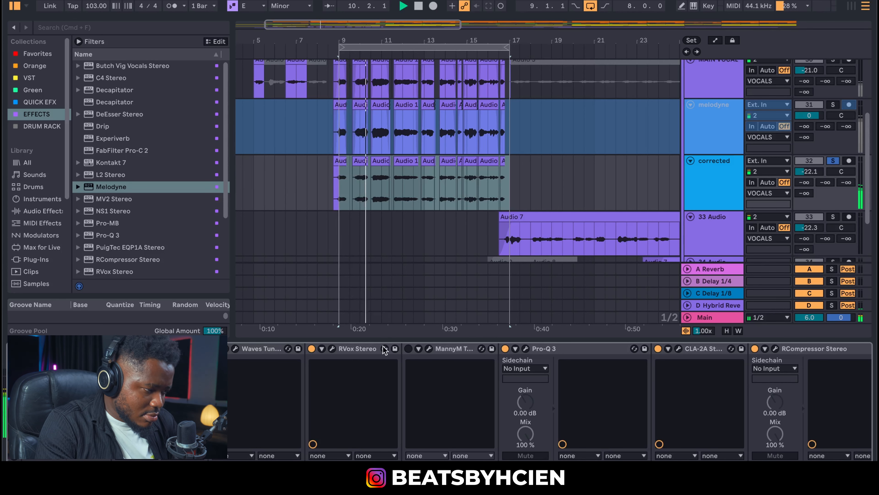
Delete the switched-off MannyM plug-in between RVox and Pro-Q 3 from the corrected track's chain.
left_click(254, 349)
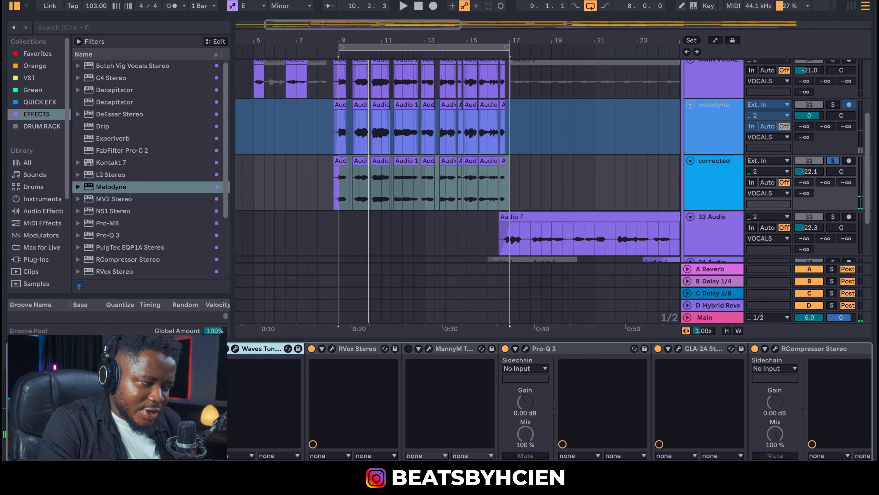
key("Left")
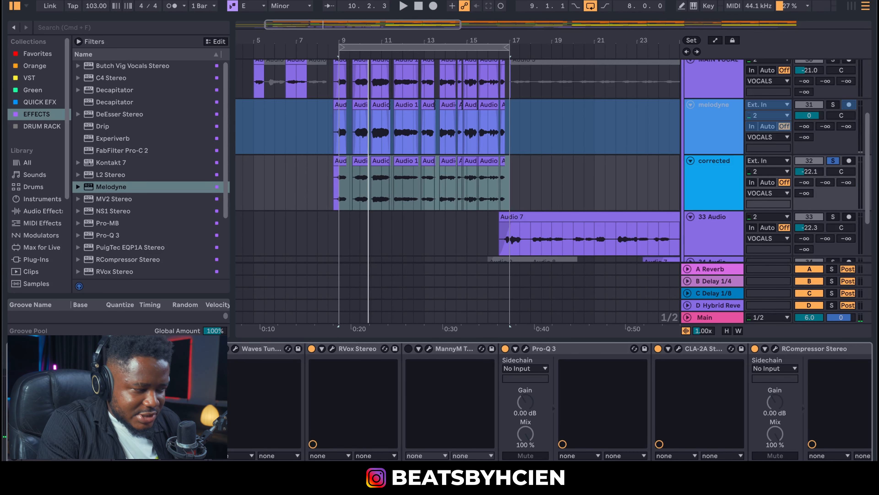
left_click(263, 350)
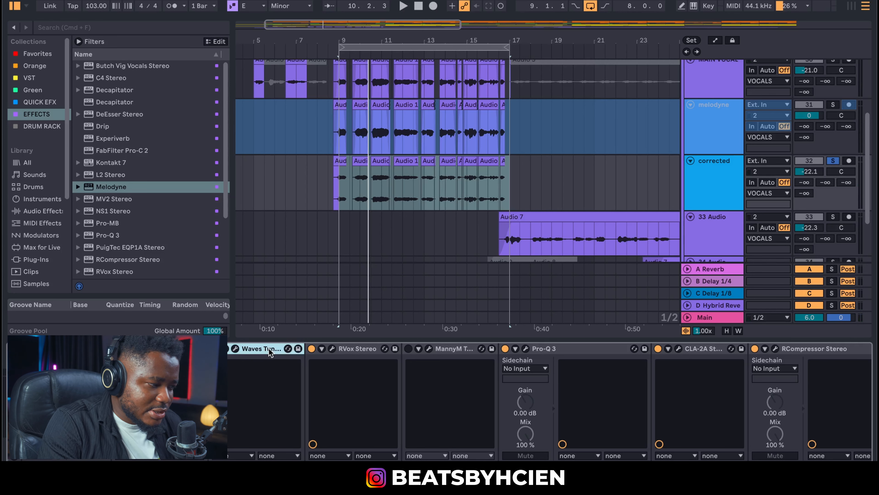
left_click(355, 350)
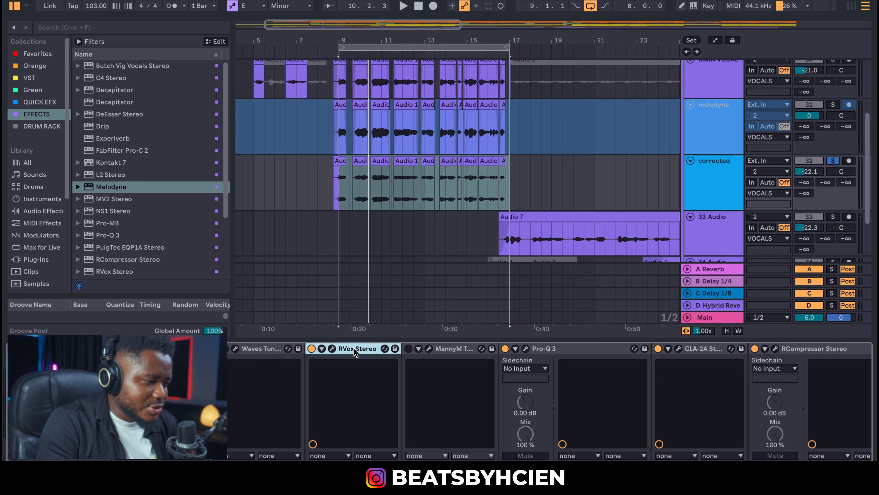
left_click(458, 349)
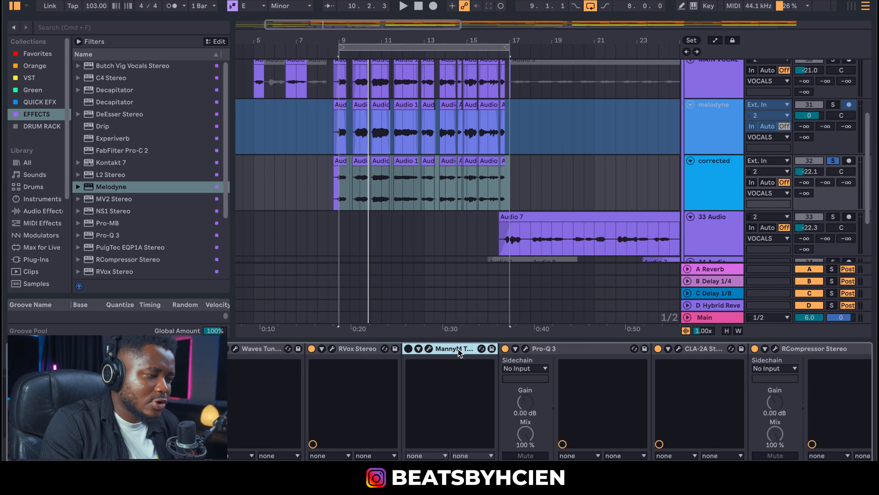
key("Delete")
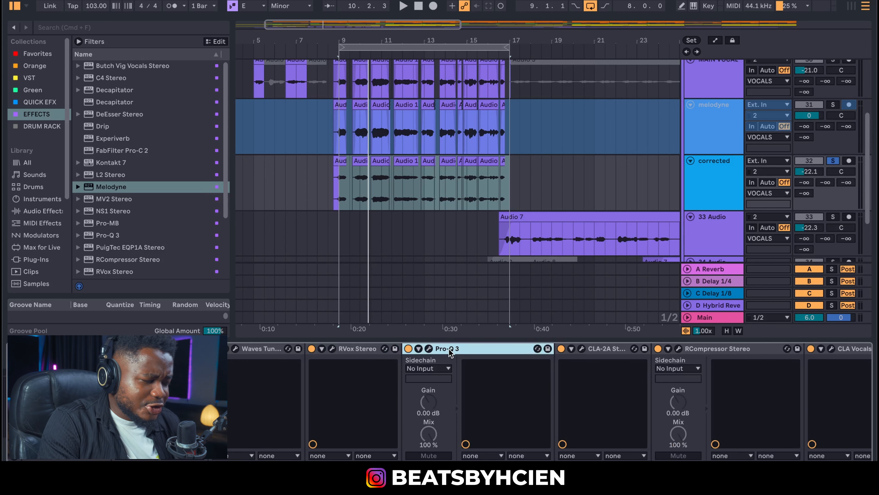
Examine the Pro-Q 3 equalizer curve, close its window, and review its position after Waves Tune in the chain.
left_click(429, 348)
mouse_move(378, 235)
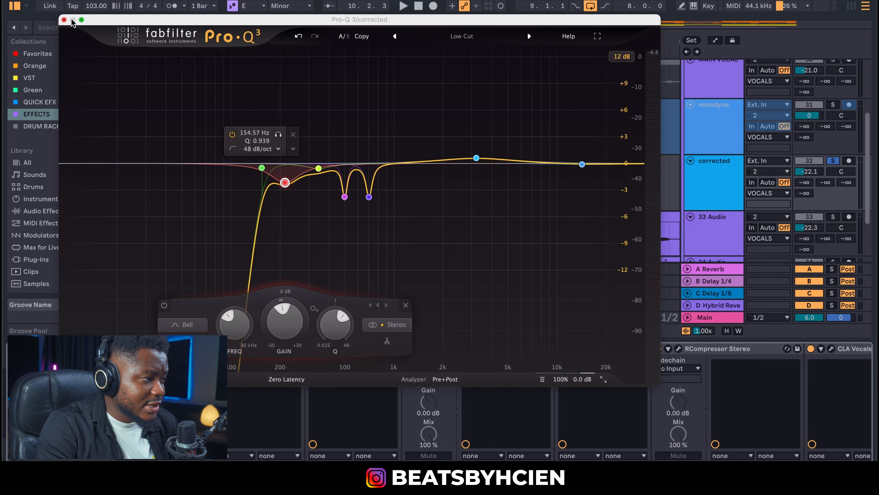
left_click(64, 19)
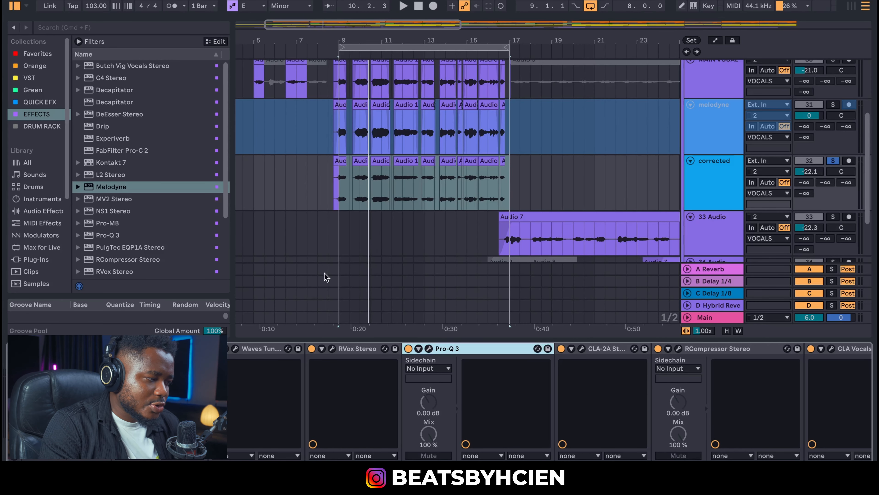
left_click(276, 352)
left_click(453, 350)
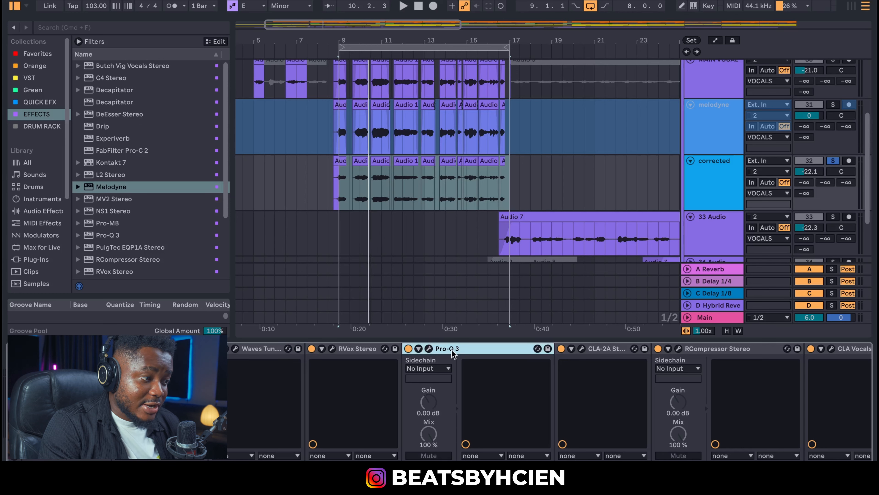
left_click(251, 350)
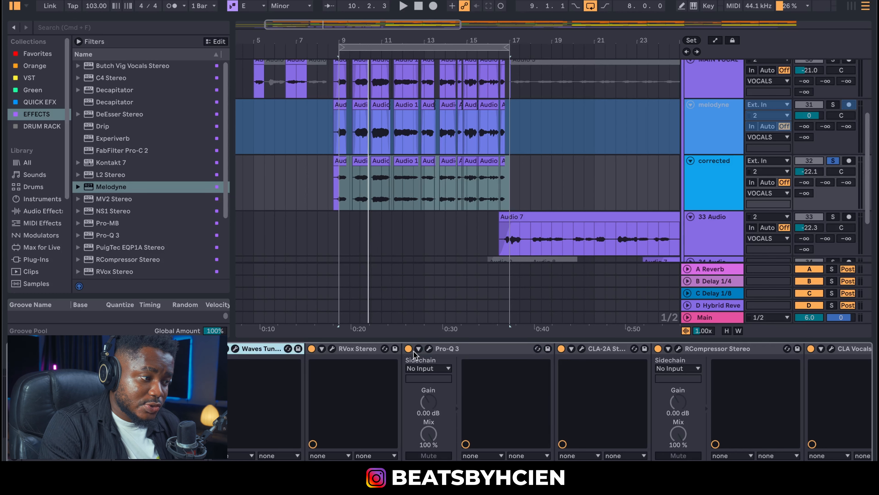
left_click(472, 350)
Open the CLA-2A compressor, fine-tune its Peak Reduction while checking gain reduction during playback, and close the plug-in.
scroll(549, 402, "right", 4)
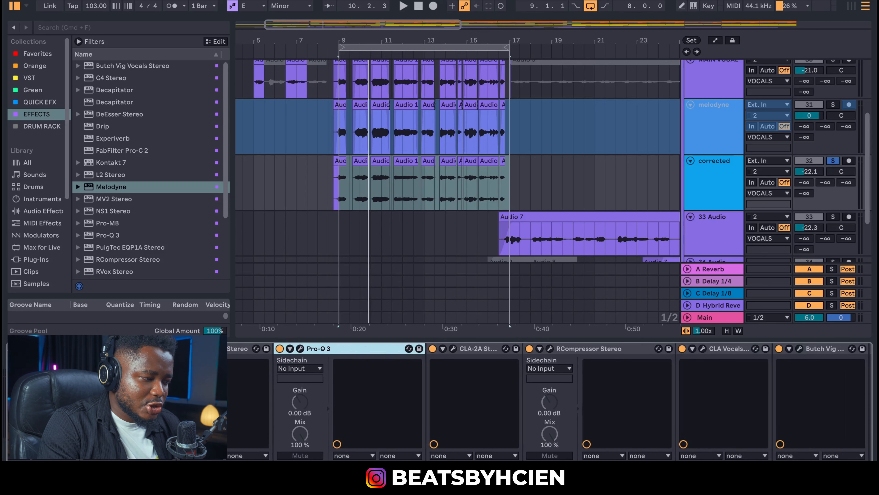
left_click(453, 349)
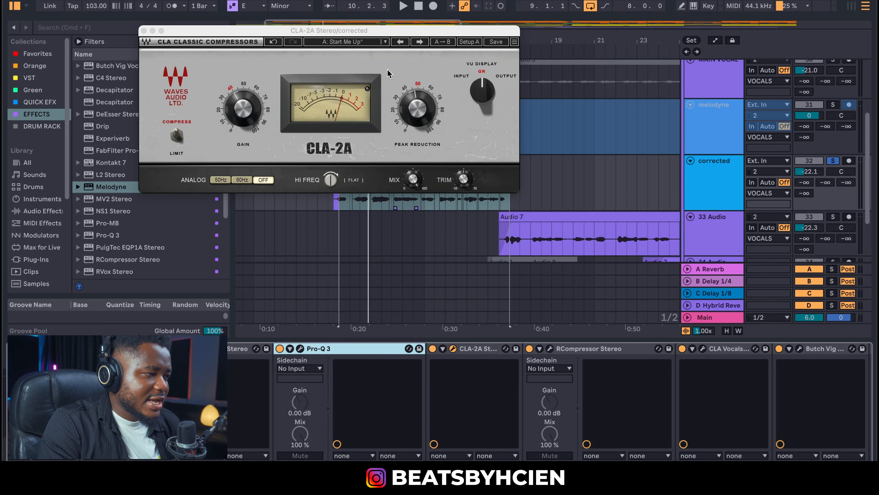
left_click_drag(386, 27, 476, 32)
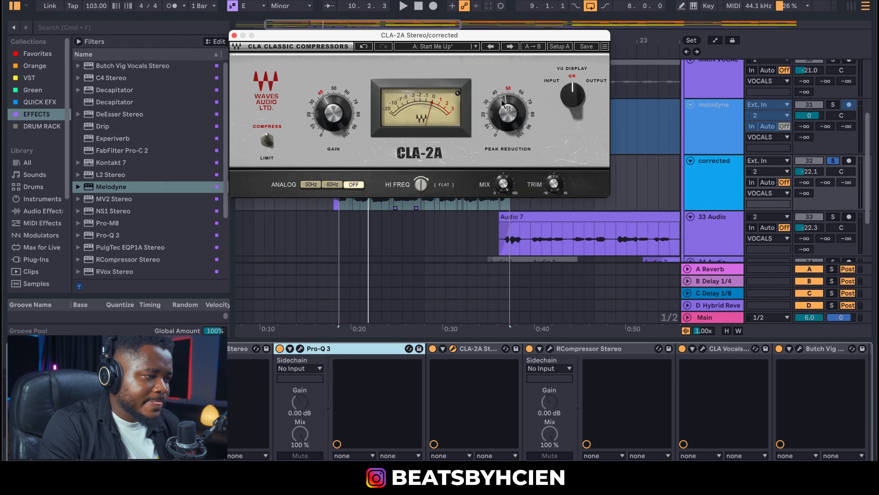
left_click(507, 125)
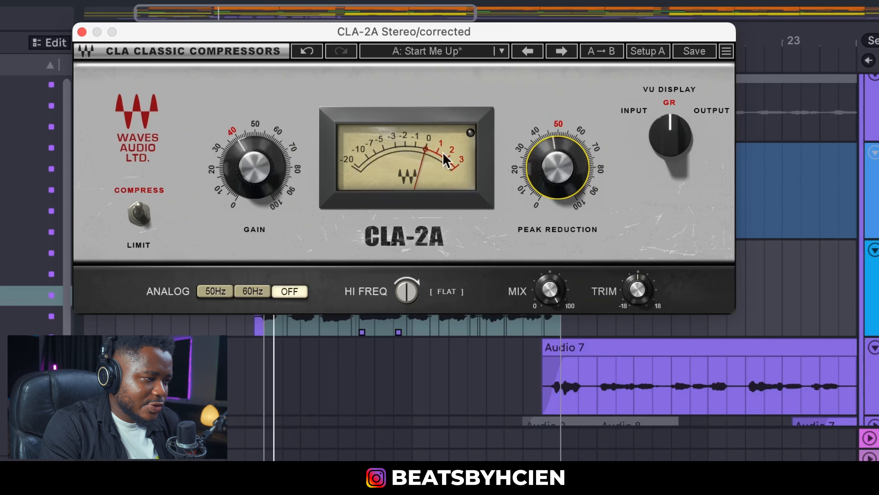
left_click_drag(536, 166, 537, 164)
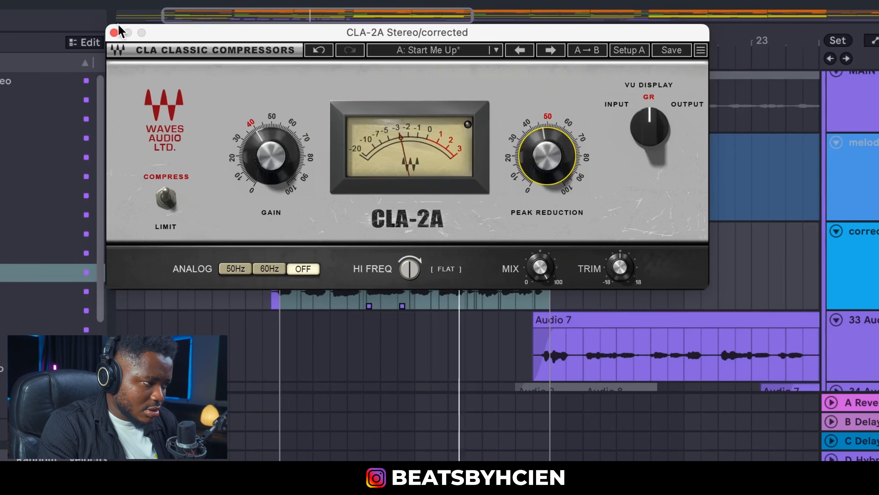
left_click(82, 31)
key("space")
Open RCompressor and set its threshold to -9.9 and its ratio to 2.81 while auditioning the vocal.
left_click(609, 356)
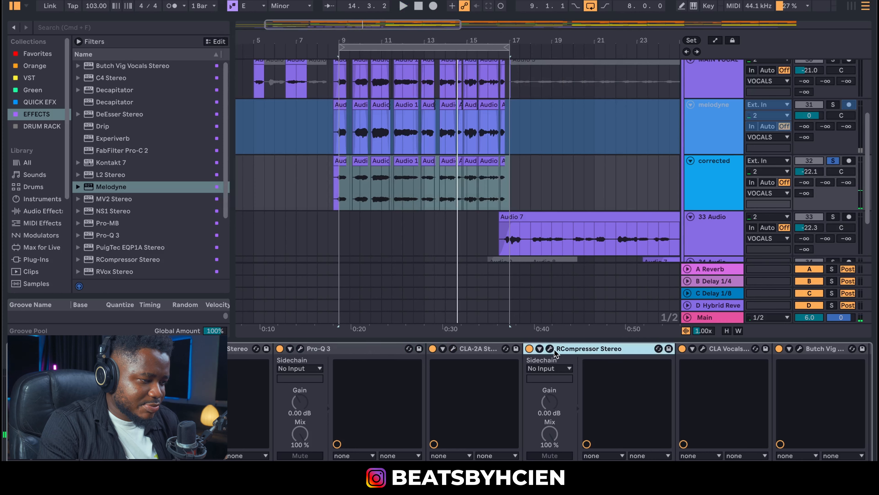
left_click(550, 348)
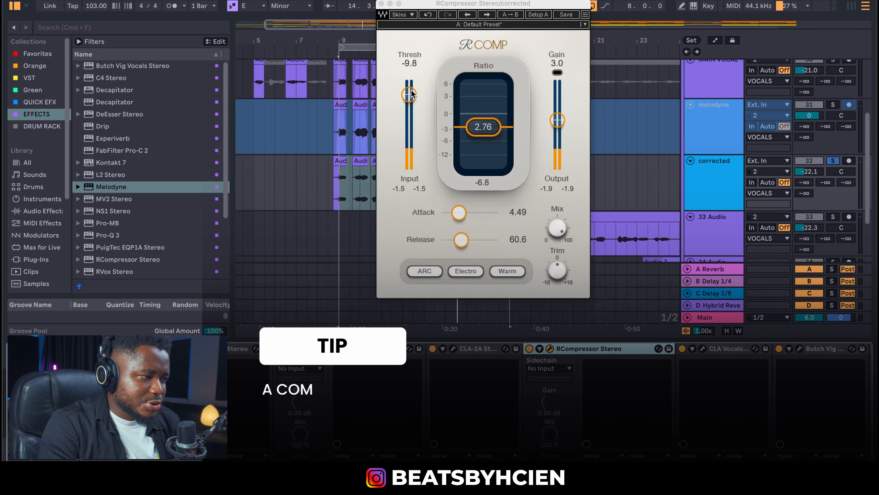
key("space")
key("space")
left_click_drag(411, 89, 411, 90)
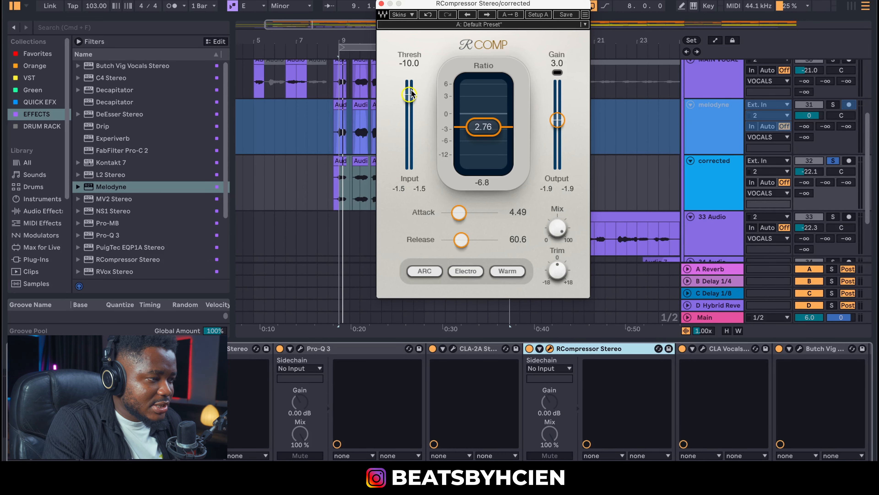
key("space")
key("space")
left_click_drag(410, 95, 411, 94)
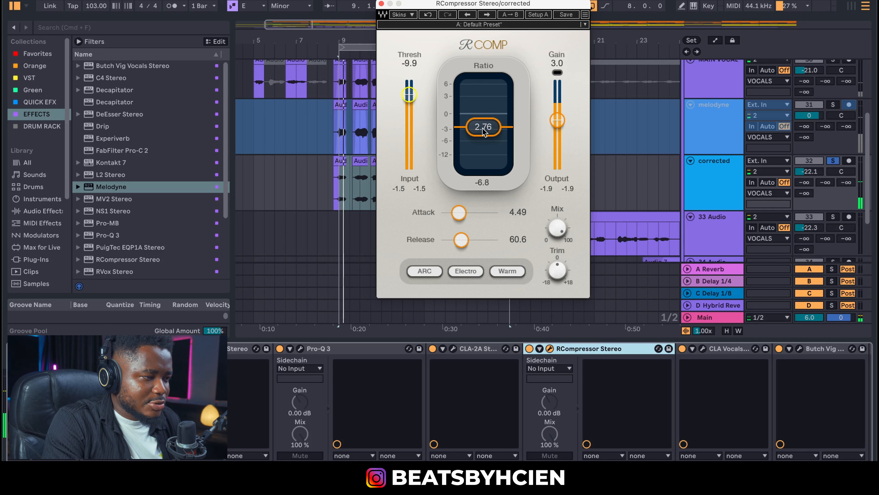
left_click_drag(483, 130, 484, 128)
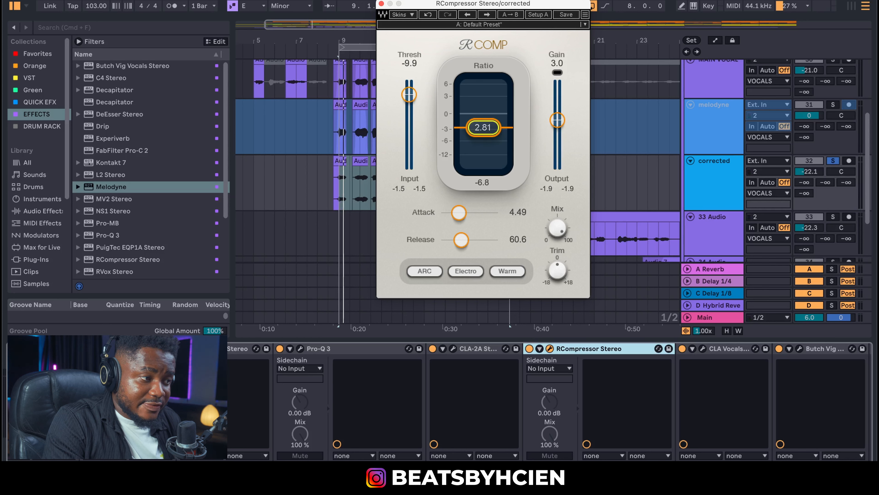
Set RCompressor's attack to 4.31, audition the vocal with its current release, and close the plug-in.
left_click_drag(459, 213, 458, 213)
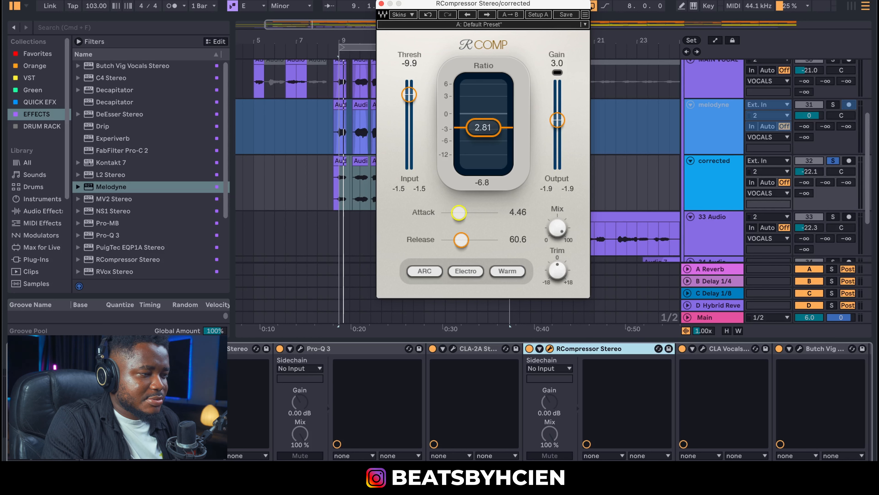
left_click(461, 240)
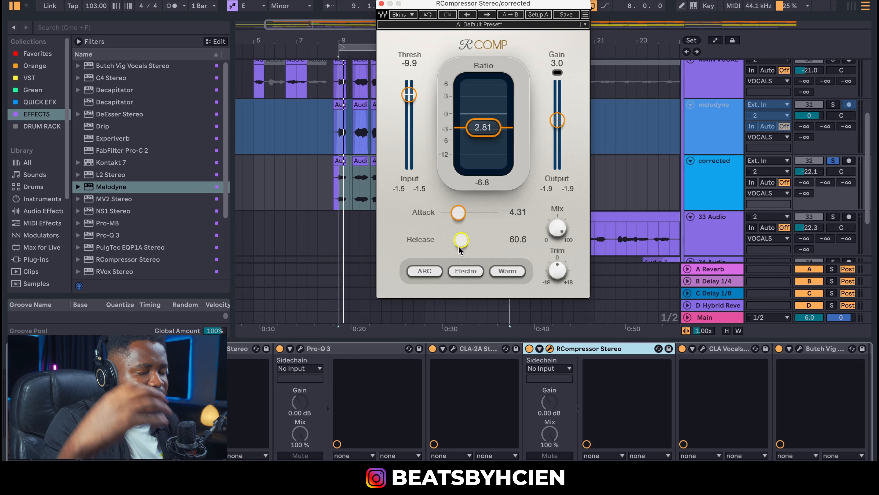
key("space")
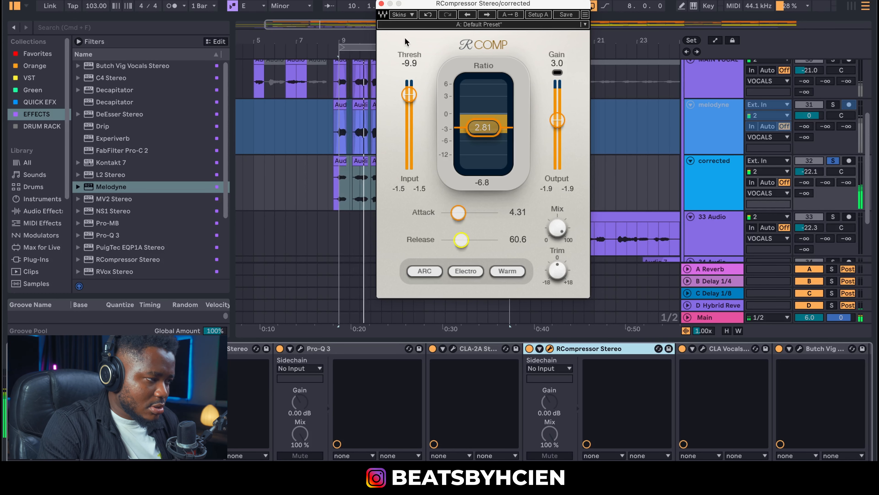
left_click(381, 4)
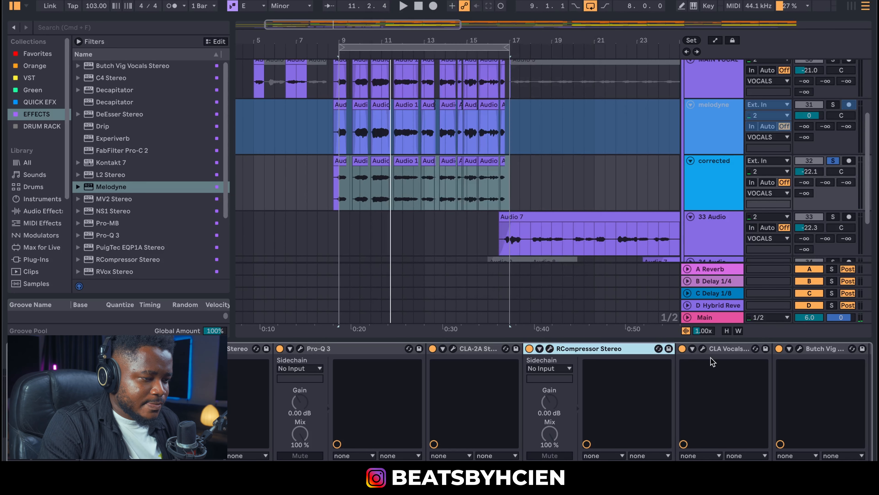
Open CLA Vocals on the corrected track, examine its Compress fader, and review the earlier processors in the chain.
left_click(702, 348)
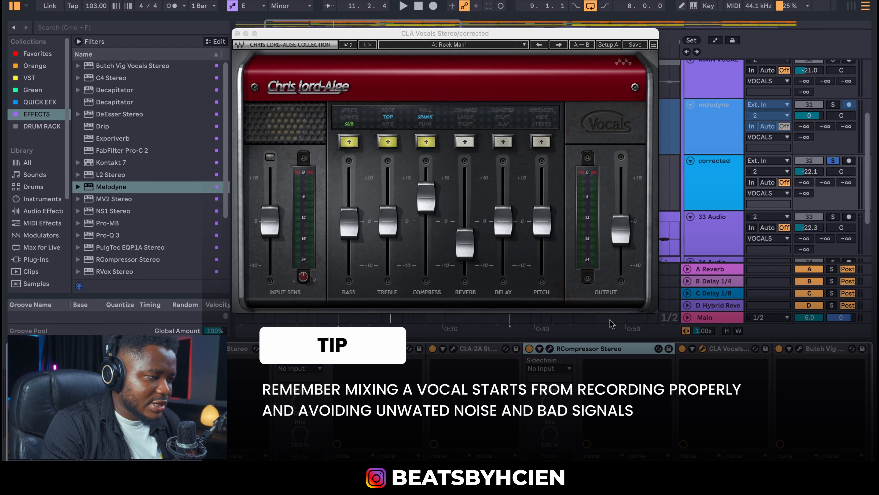
left_click(423, 198)
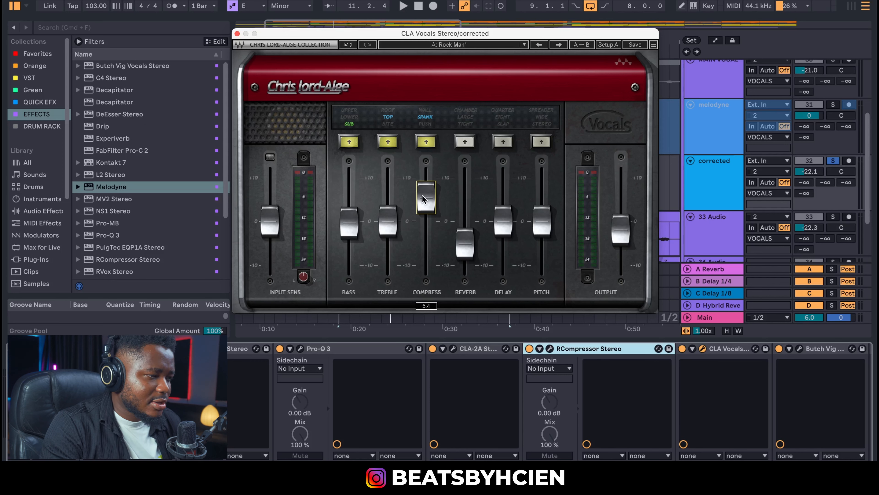
left_click_drag(422, 196, 422, 197)
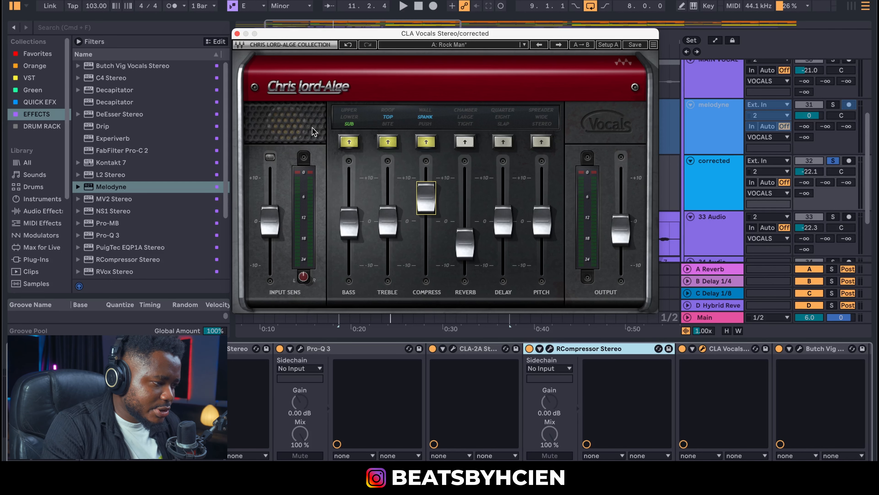
left_click(327, 352)
left_click(580, 357)
left_click(702, 349)
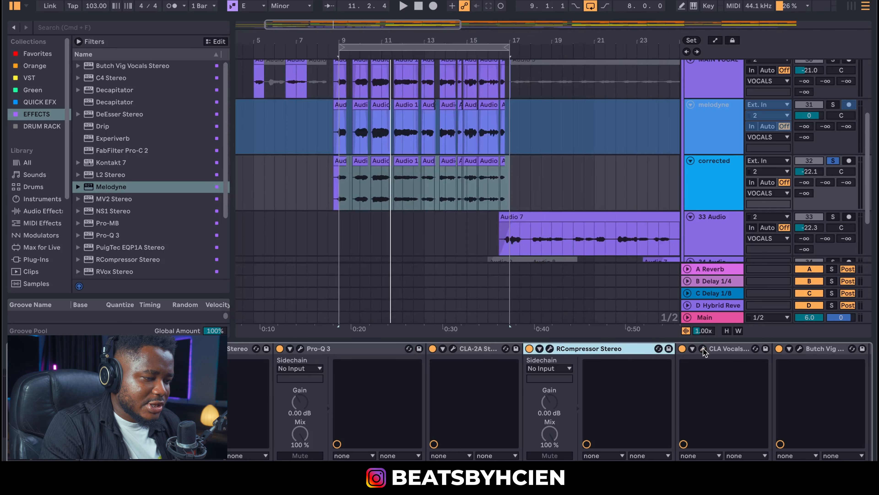
Lower the Compress fader in CLA Vocals to 4.6, audition the vocal, and close the plug-in.
left_click(702, 349)
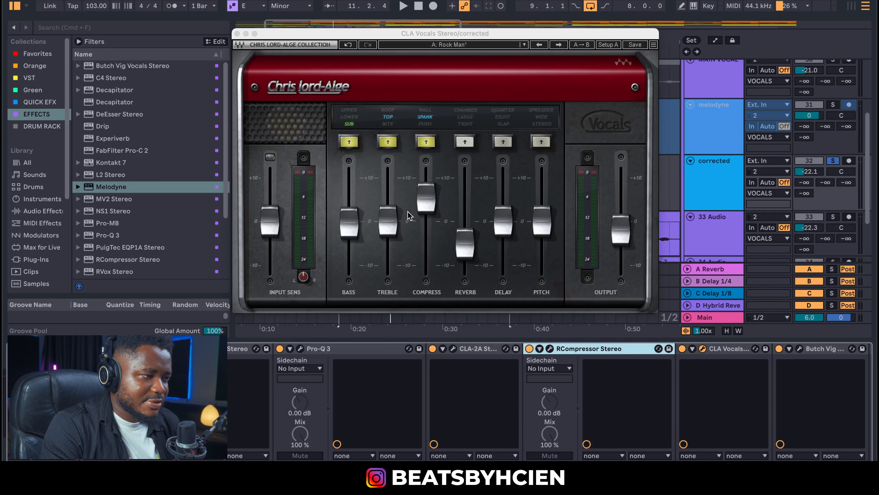
left_click(426, 206)
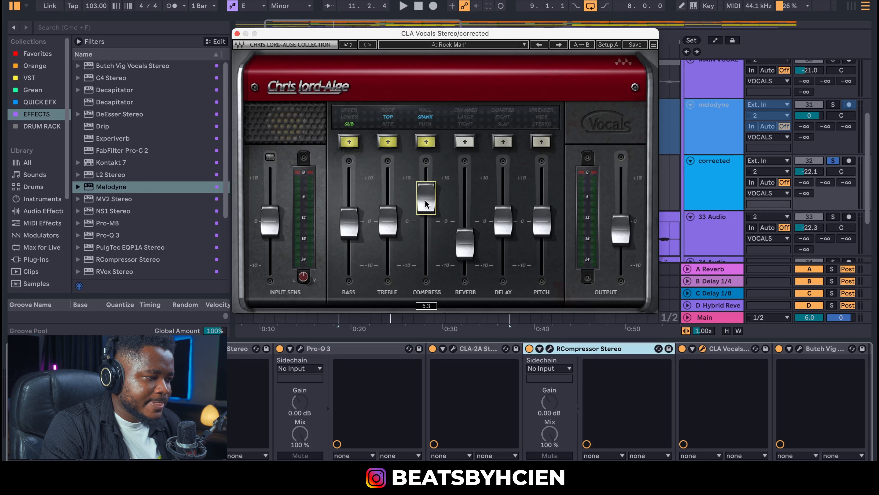
left_click_drag(424, 200, 425, 204)
left_click(395, 218)
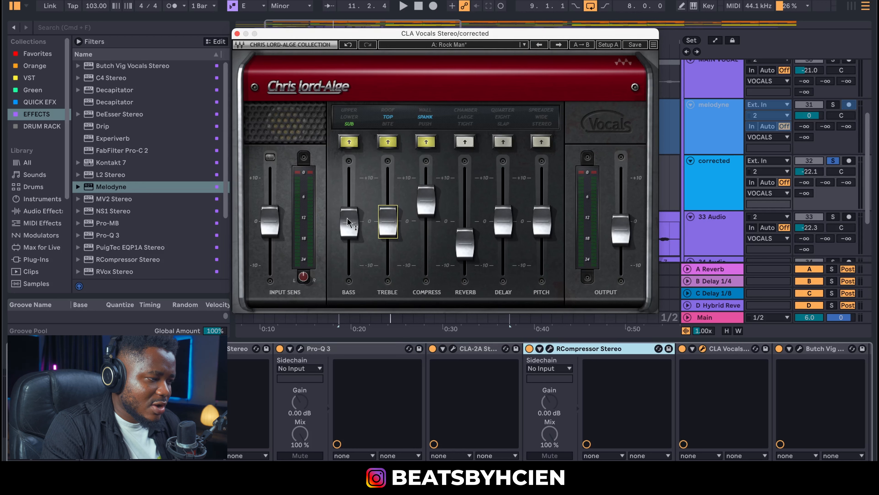
left_click(349, 221)
key("space")
left_click(431, 209)
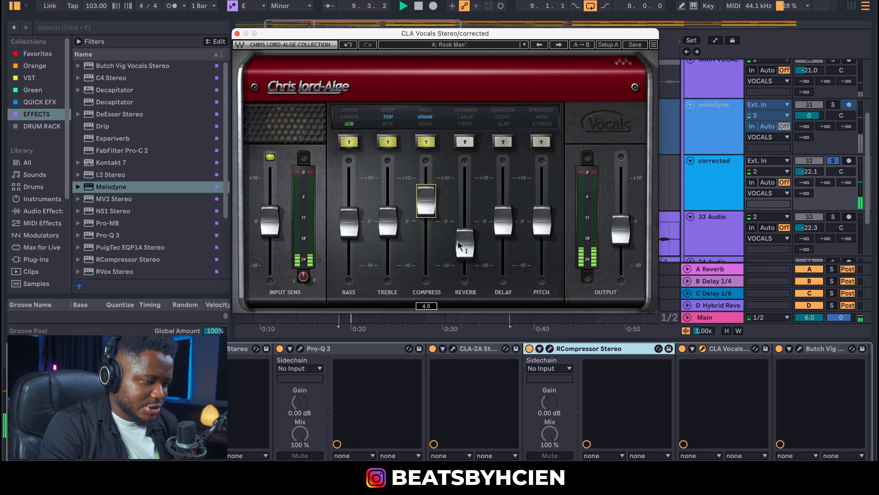
left_click(237, 33)
Open Butch Vig Vocals, examine its Lows, Presence and Air settings while auditioning the vocal, and close the plug-in.
scroll(775, 436, "right", 20)
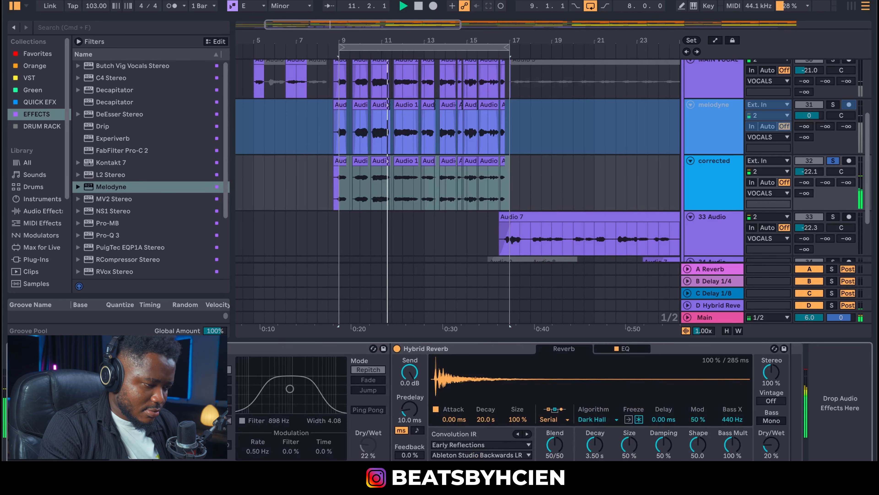
scroll(775, 435, "left", 10)
key("space")
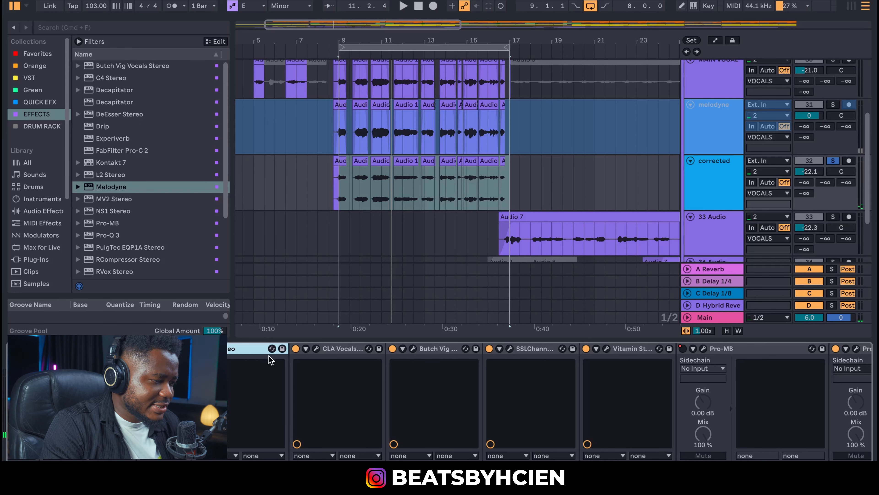
left_click(437, 349)
left_click(413, 348)
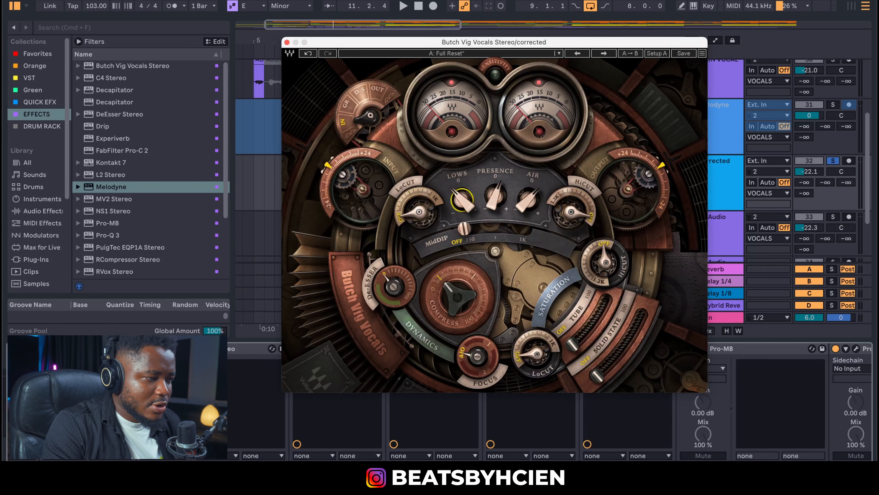
left_click_drag(495, 196, 495, 190)
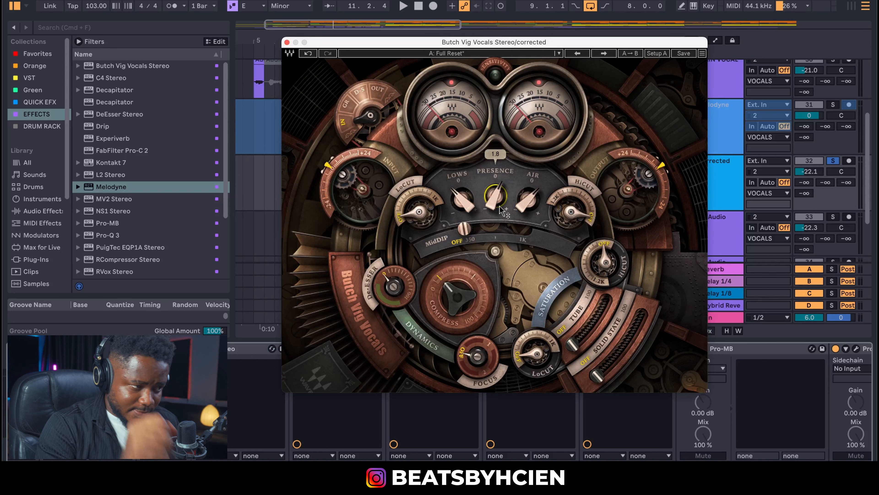
left_click_drag(525, 208, 525, 203)
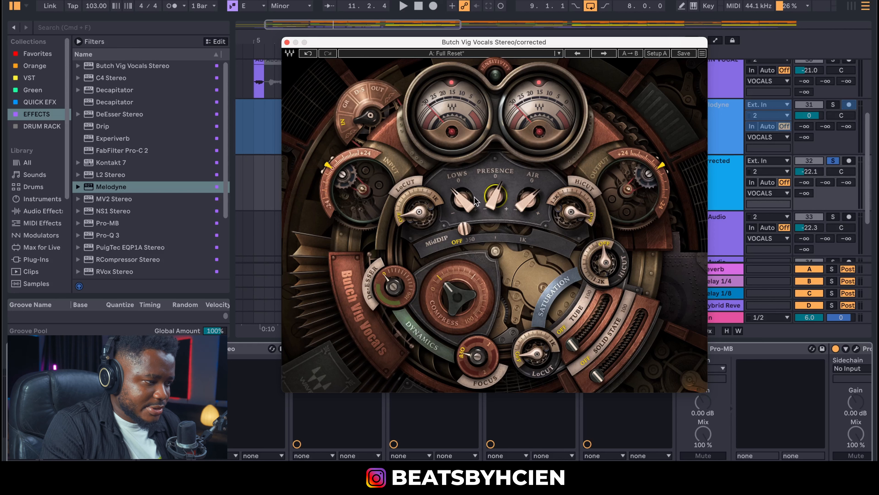
key("space")
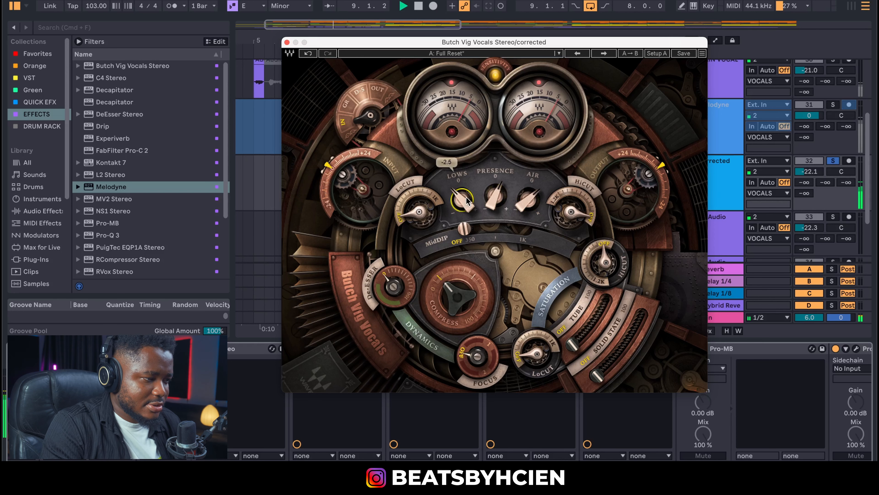
left_click(287, 42)
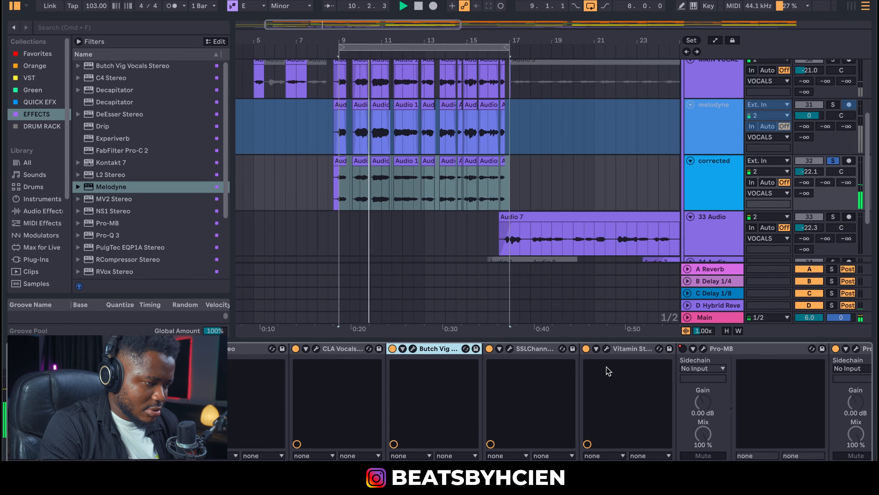
Set the Dry/Wet of the active Delay in the corrected track's chain to 12% during playback.
scroll(649, 381, "right", 10)
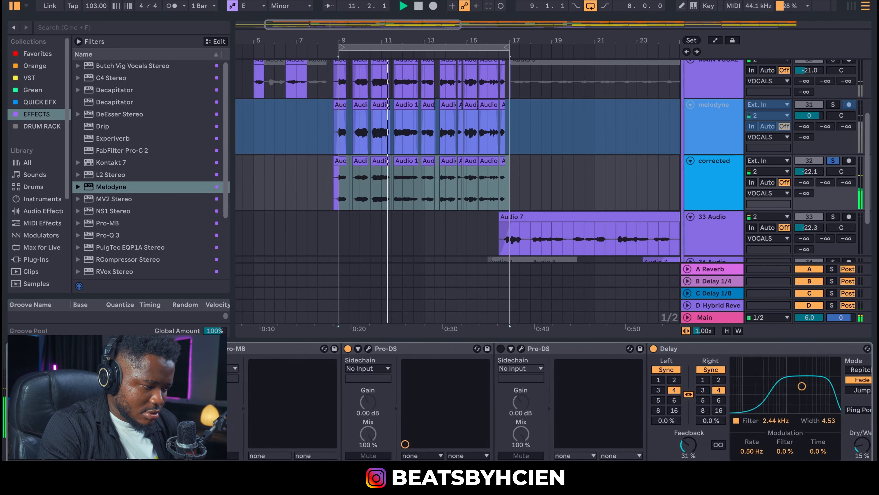
scroll(684, 453, "right", 3)
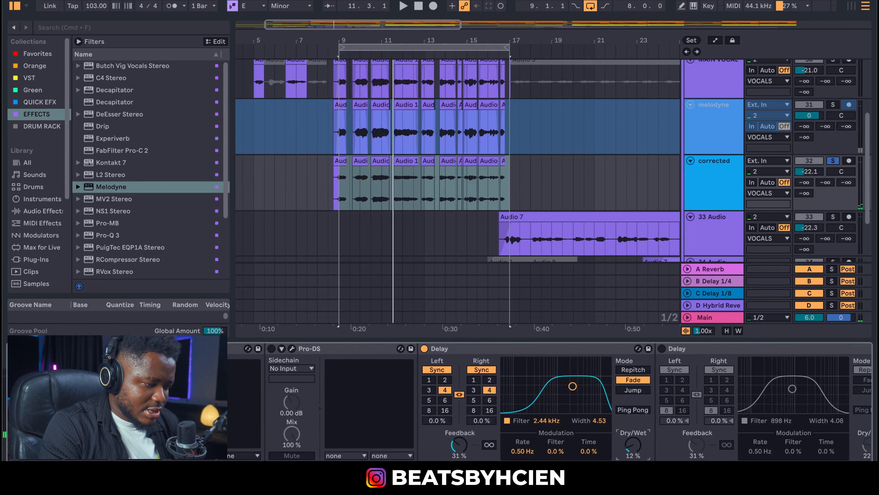
Check Pro-MB's place in the chain, inspect the SSLChannel settings, and review the Delay and Hybrid Reverb devices.
scroll(554, 401, "left", 13)
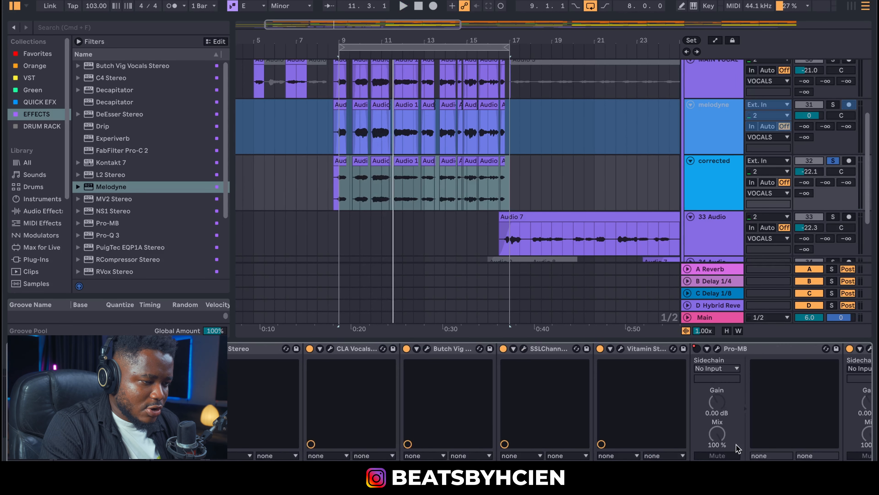
left_click(736, 350)
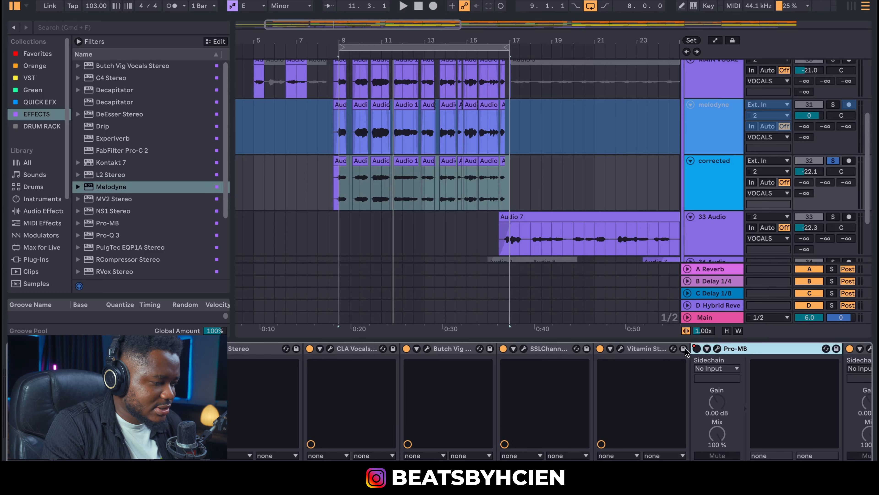
left_click(522, 349)
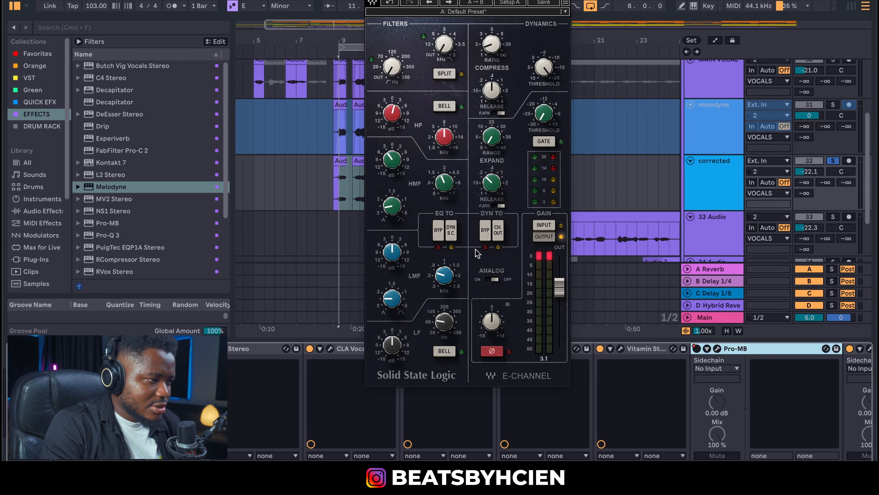
left_click(372, 0)
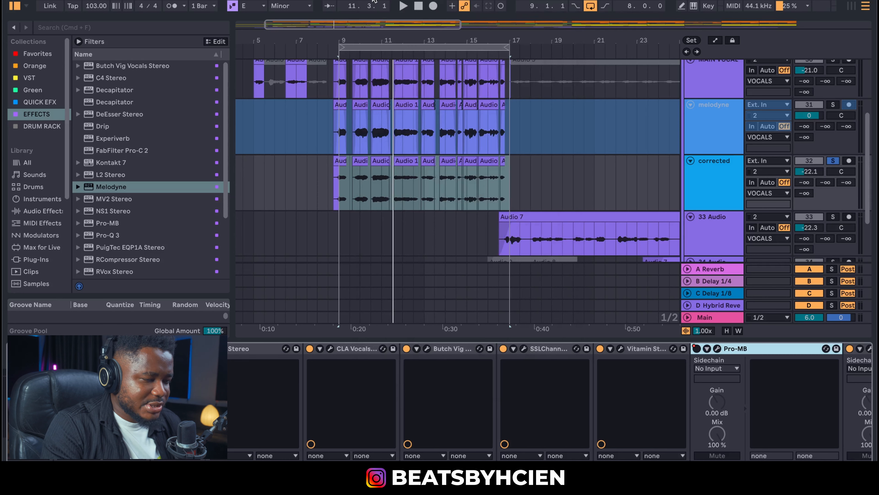
scroll(462, 355, "right", 10)
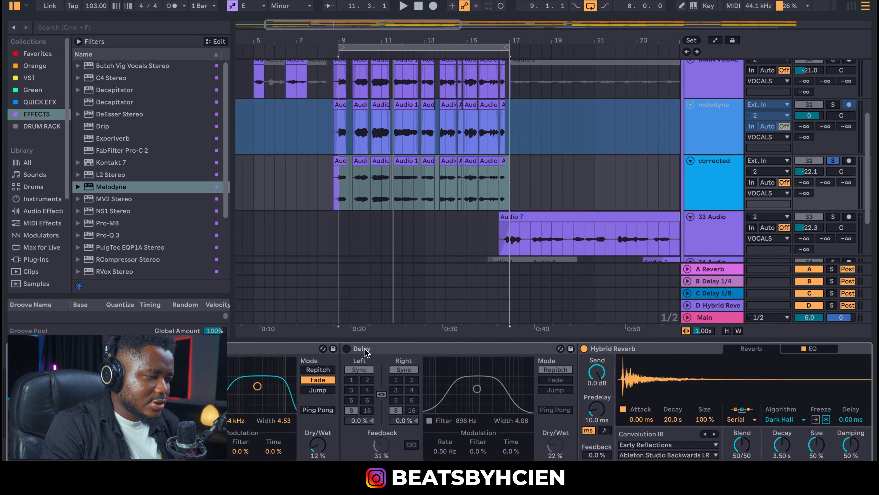
Hide the device chain, unsolo the corrected track, and set its volume to -25.5 dB while playing the full mix.
key("super+alt+l")
key("space")
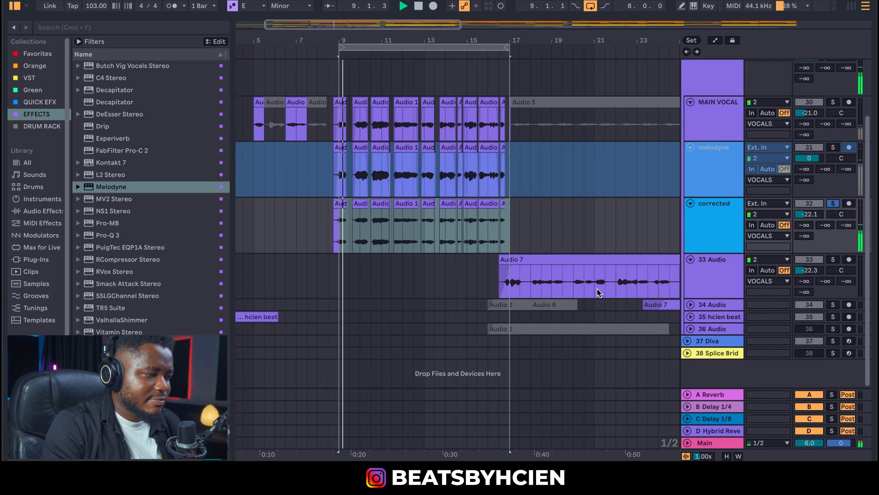
left_click_drag(473, 39, 355, 21)
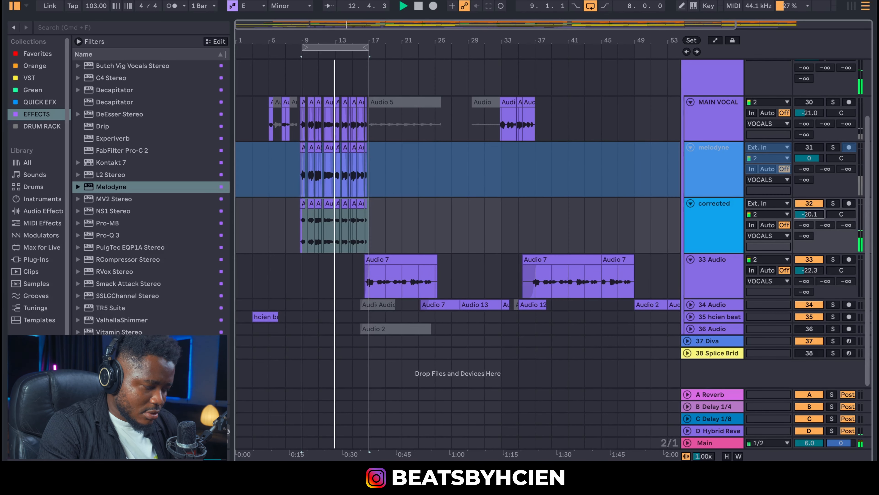
left_click_drag(807, 217, 807, 222)
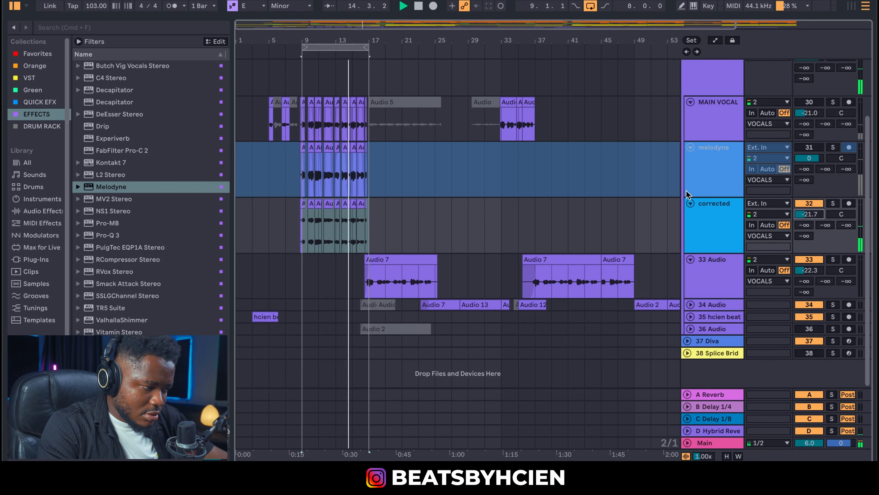
key("space")
Move the eight-bar loop to start at bar 25, and set the expanded 34 Audio track's volume to -22.0 dB during playback.
left_click(357, 49)
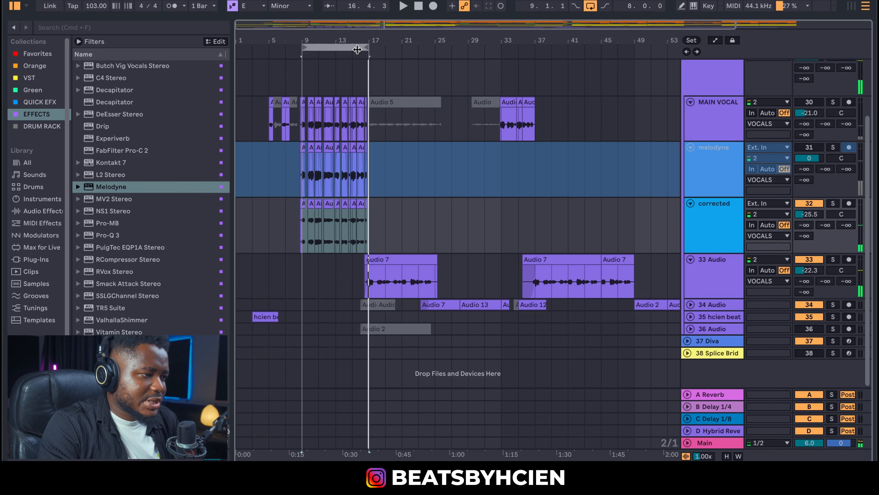
left_click_drag(357, 50, 491, 59)
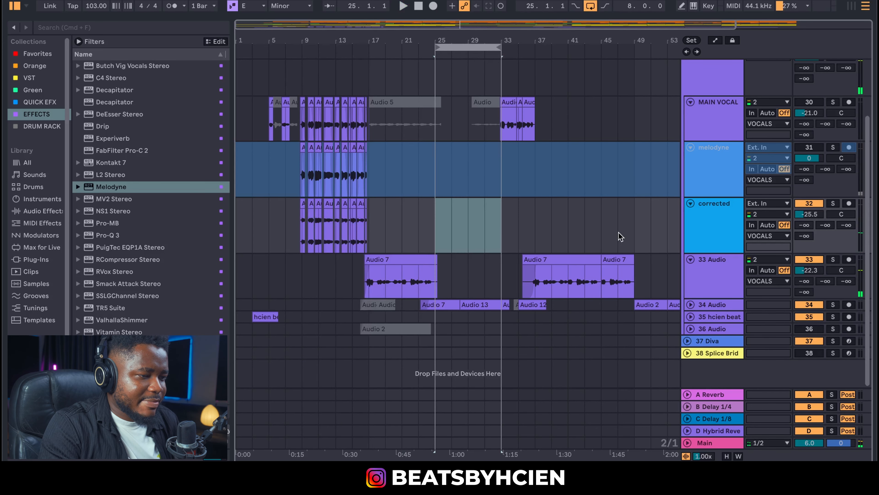
left_click(690, 304)
scroll(606, 319, "down", 2)
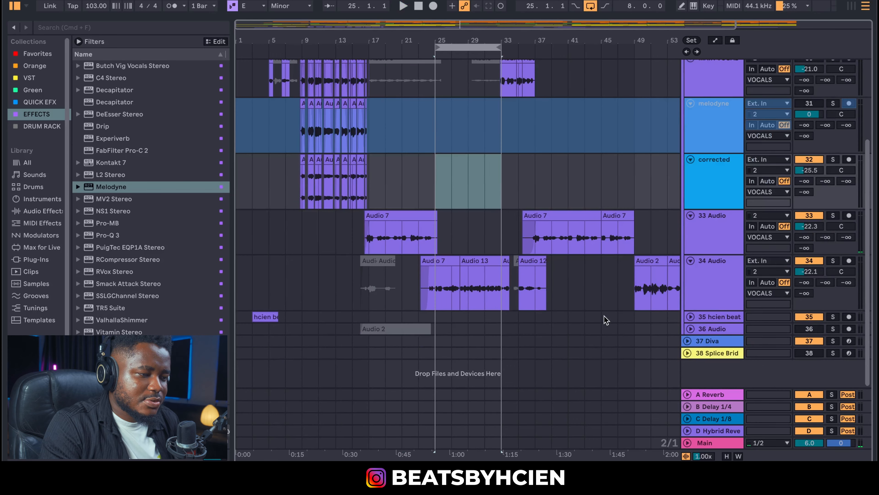
key("space")
left_click_drag(804, 271, 820, 274)
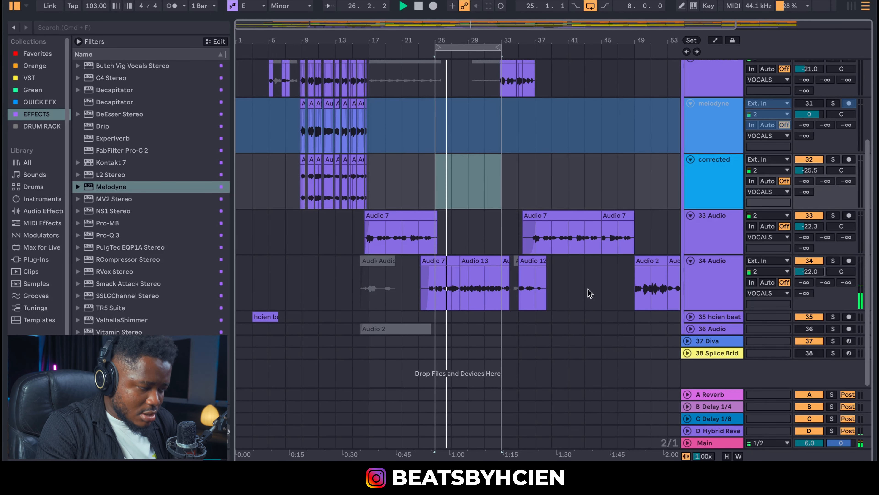
Open the 34 Audio track's effect chain and inspect its Butch Vig Vocals settings during playback.
double_click(706, 291)
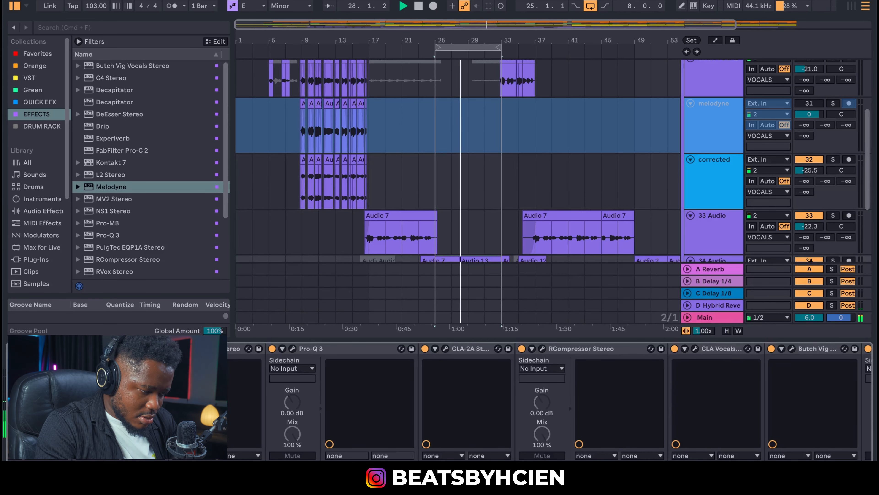
scroll(684, 450, "right", 3)
left_click(715, 348)
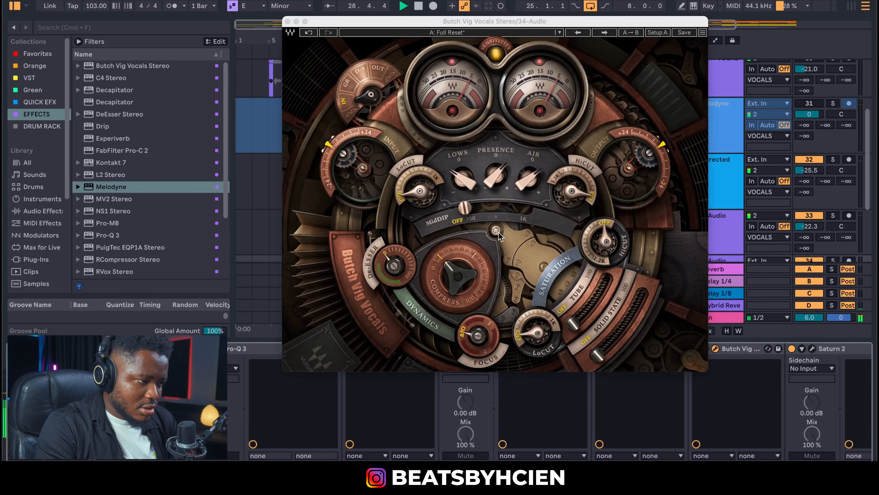
left_click(474, 175)
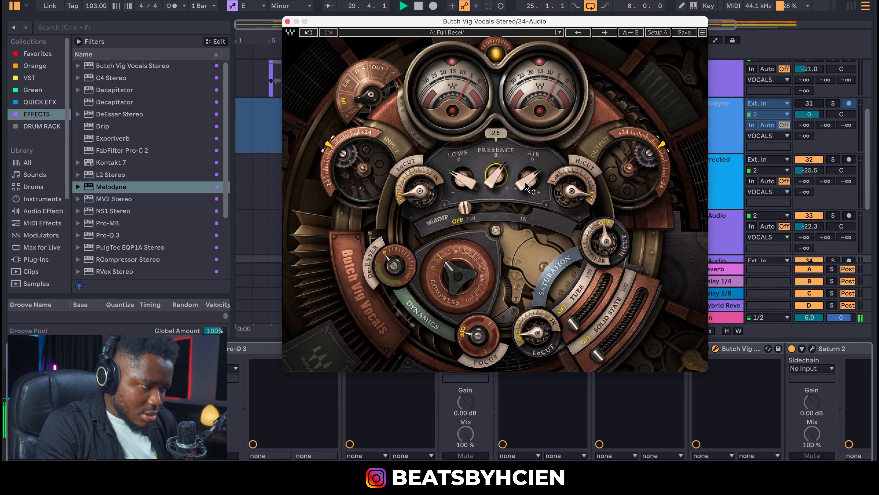
left_click(287, 22)
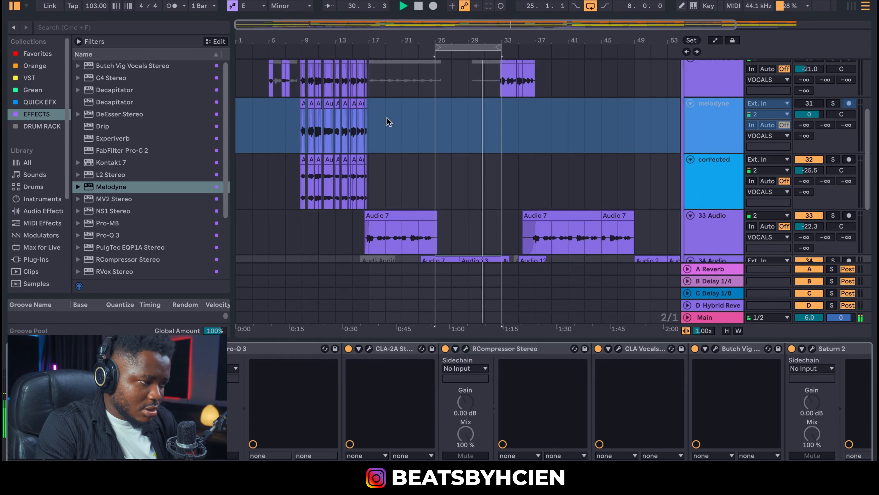
scroll(590, 303, "down", 2)
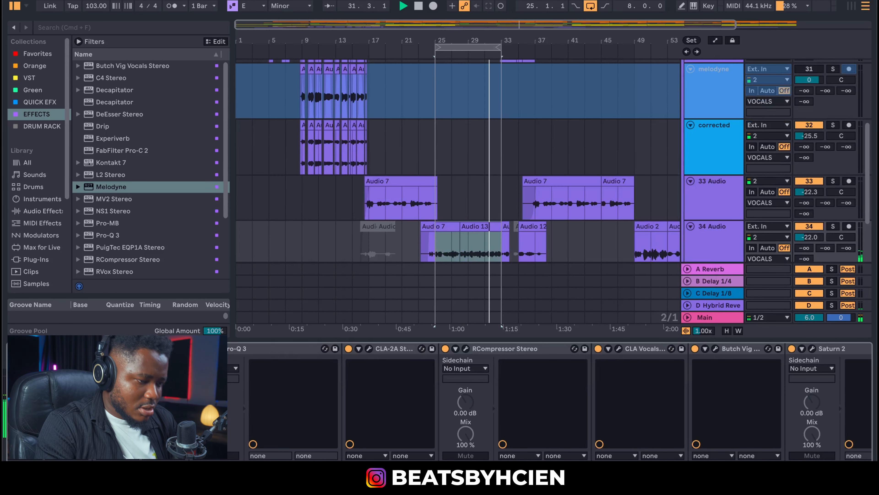
Review the order of the effects in the 34 Audio chain, then hide the device chain.
scroll(550, 402, "left", 6)
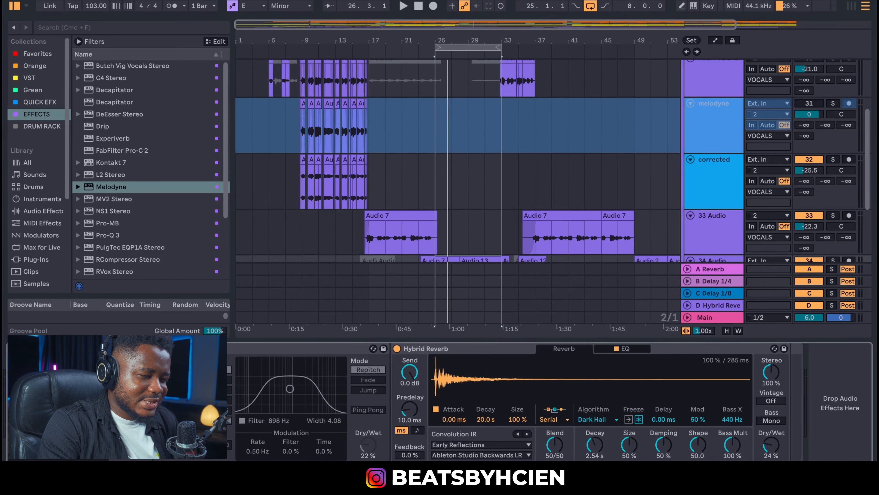
scroll(495, 332, "left", 10)
scroll(551, 399, "left", 10)
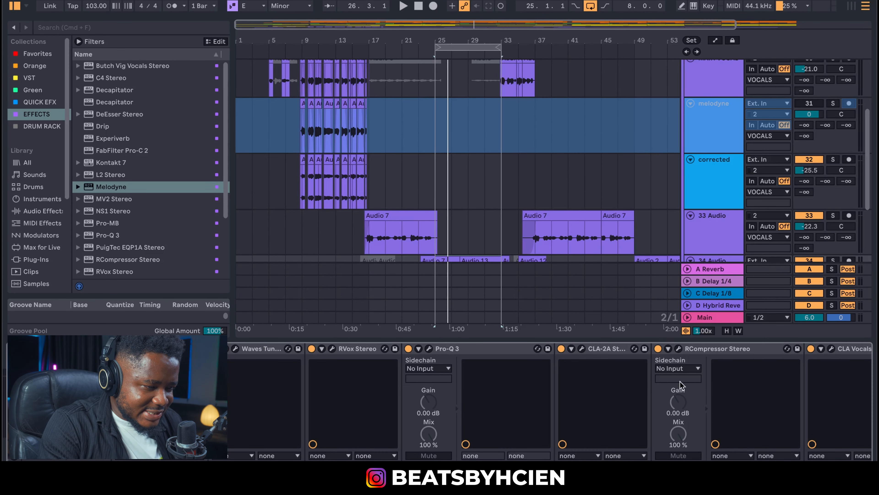
scroll(551, 398, "right", 5)
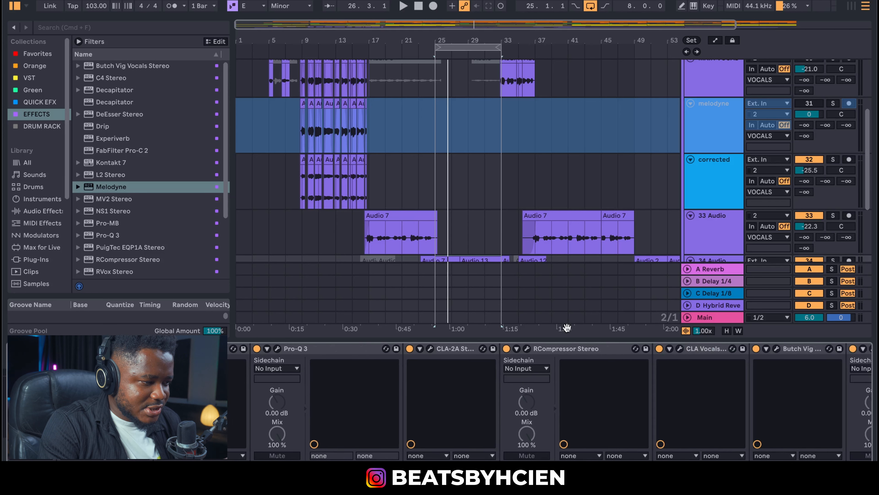
left_click(571, 348)
key("super+alt+l")
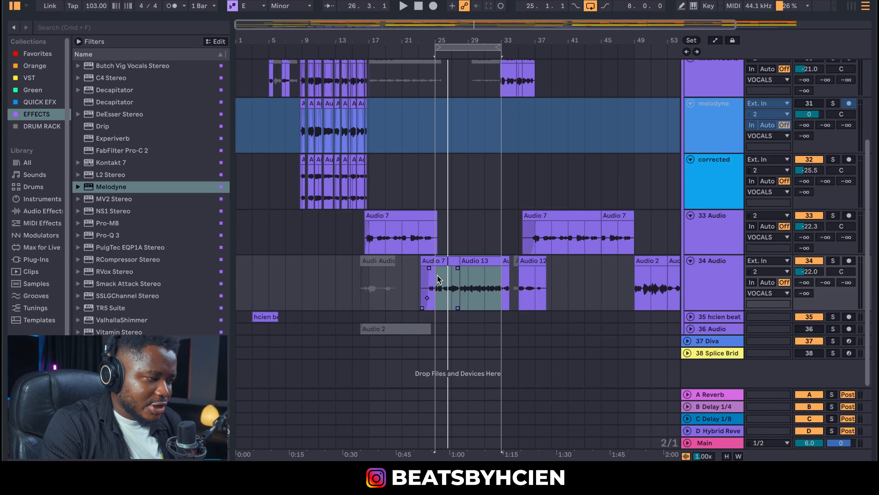
Collapse the 34 Audio track, extend the loop to start at bar 17, and set 33 Audio's volume to -24.0 dB during playback.
mouse_move(446, 41)
left_mouse_down()
mouse_move(447, 52)
mouse_move(464, 41)
mouse_move(454, 38)
left_mouse_up()
scroll(576, 146, "up", 3)
scroll(577, 149, "up", 1)
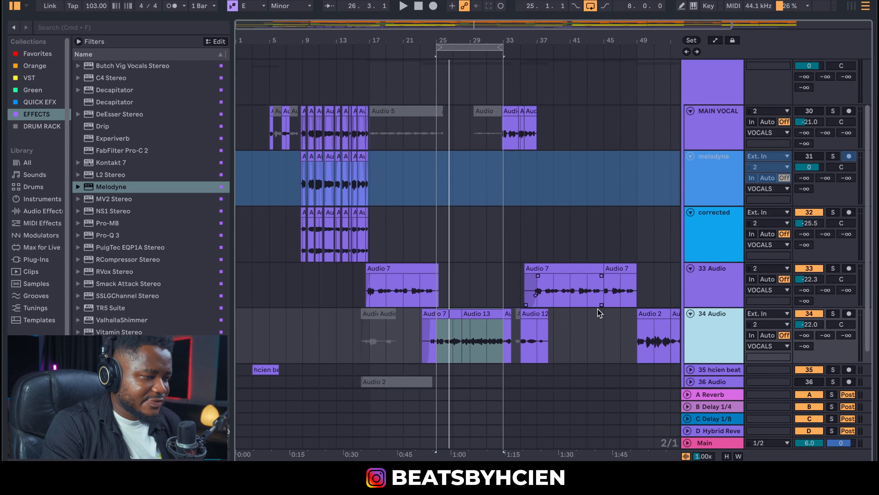
scroll(599, 310, "up", 1)
left_click(691, 322)
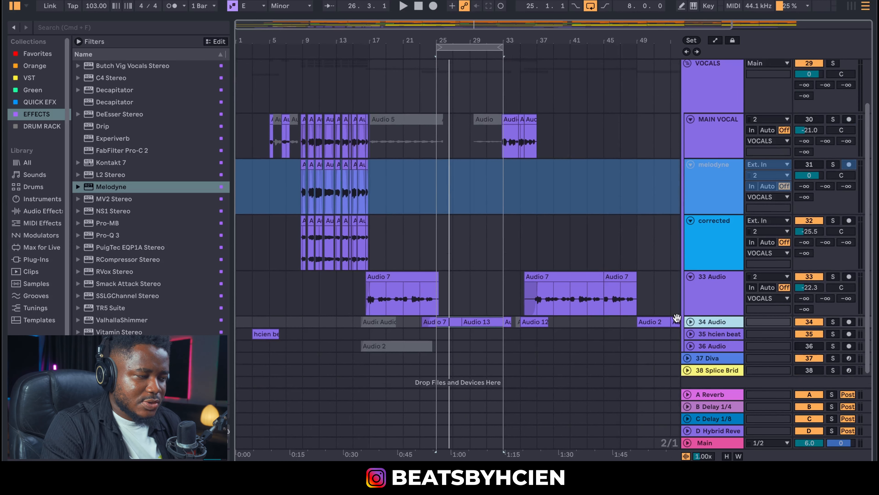
left_click(695, 286)
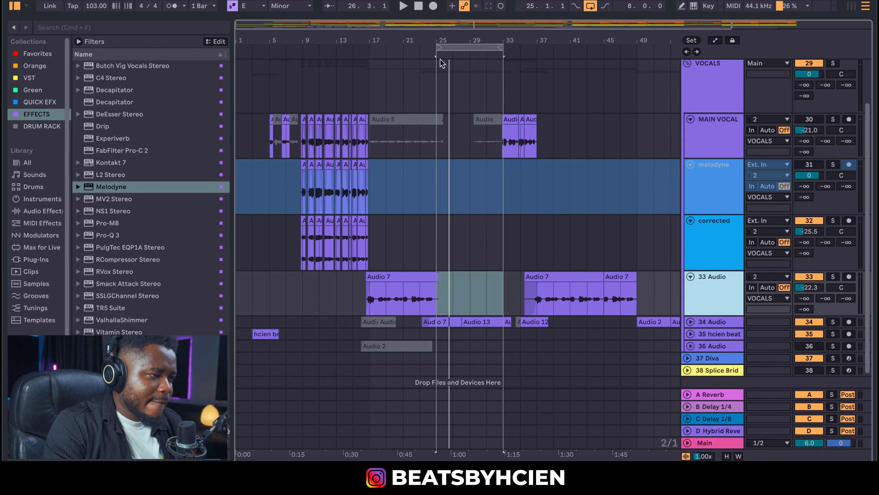
left_click_drag(439, 47, 376, 71)
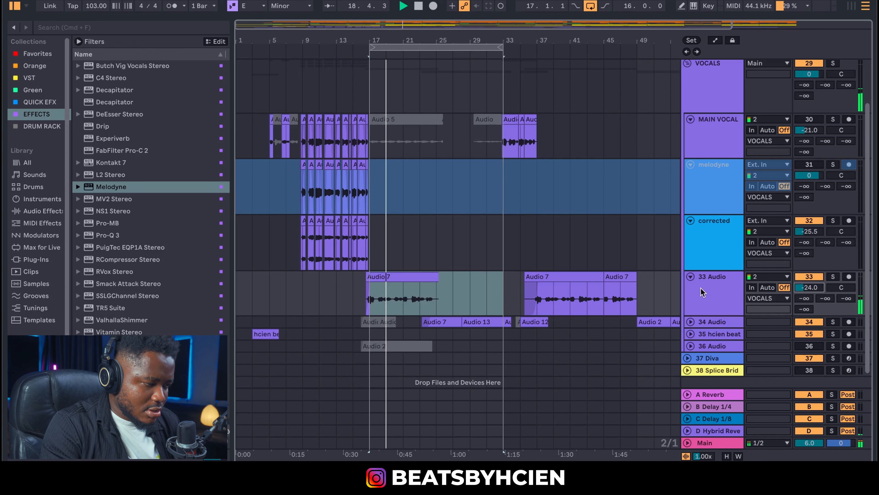
Balance the vocal faders in the mixer at -21.4 dB for corrected, -22.1 dB for 33 Audio, and -21.8 dB for 34 Audio.
double_click(735, 296)
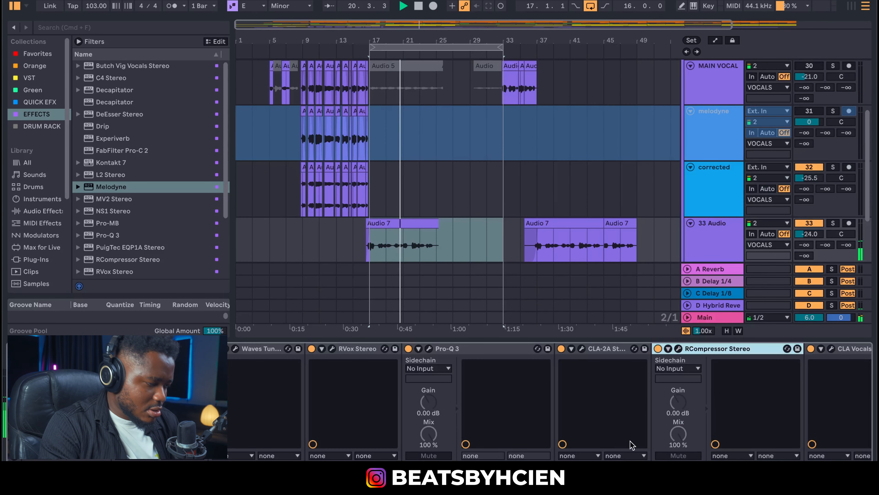
key("Tab")
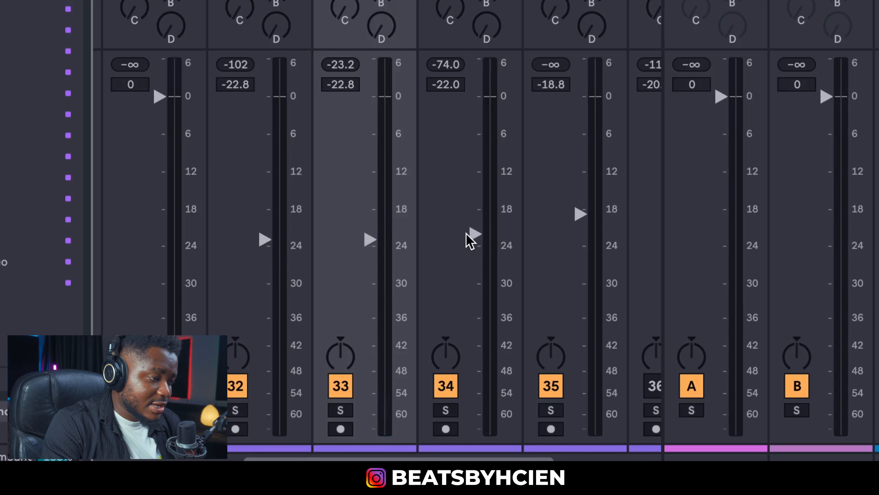
left_click_drag(370, 239, 370, 223)
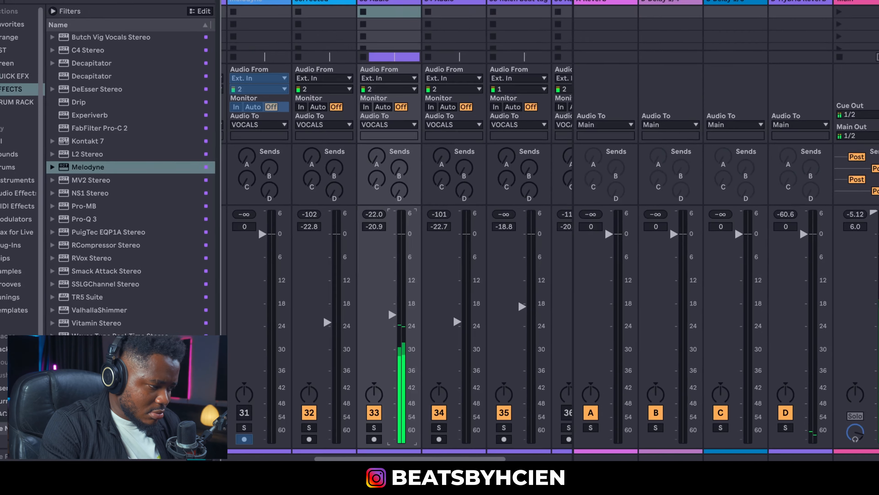
key("Tab")
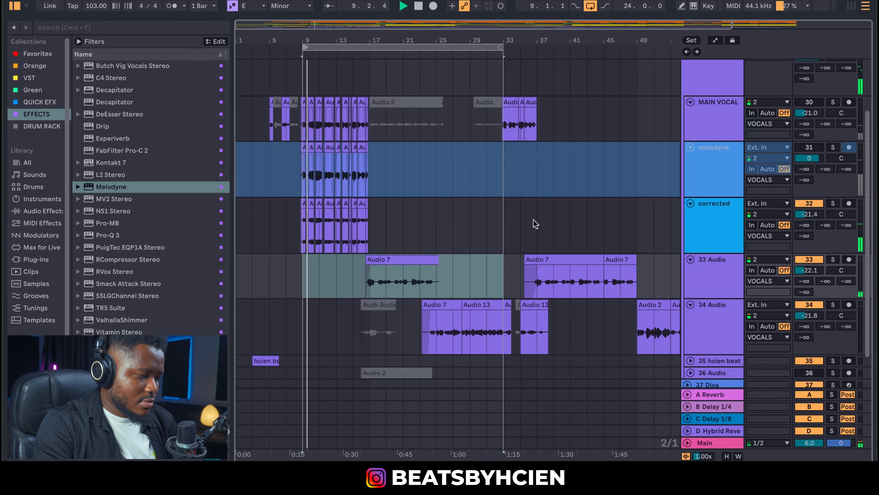
key("Tab")
left_click_drag(316, 328, 317, 327)
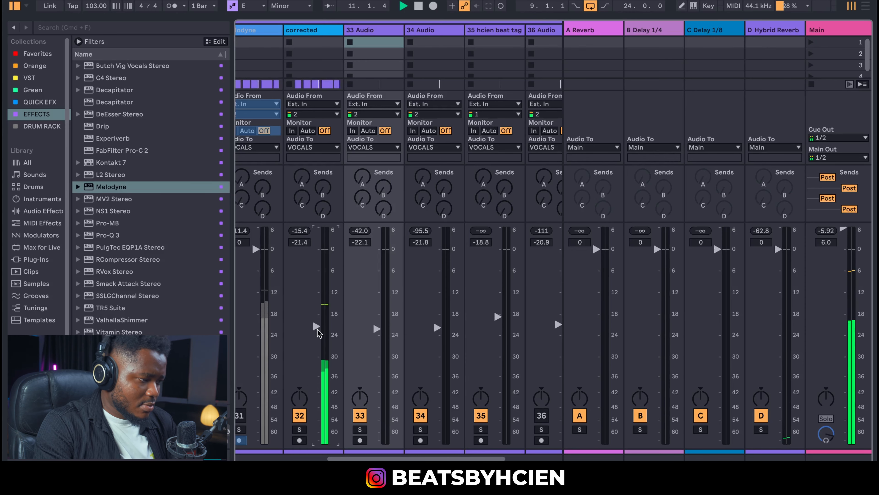
key("Tab")
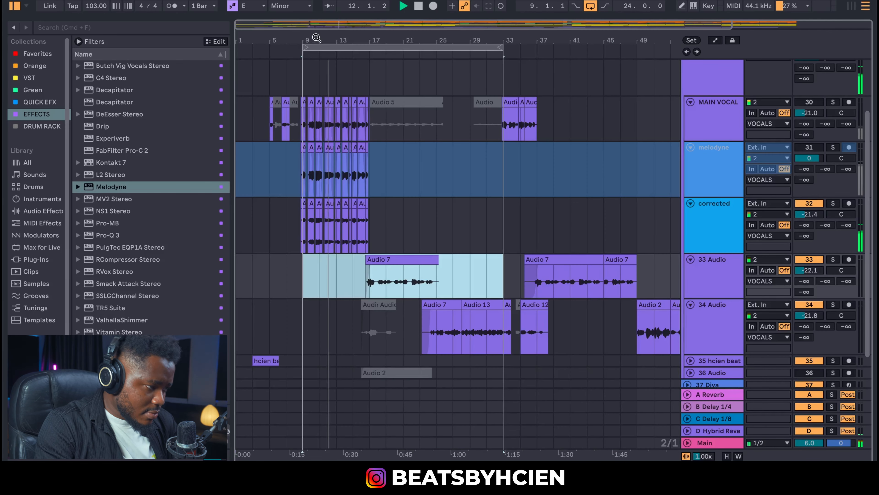
Stop playback, select the corrected track's two consecutive Audio 15 (Freeze) phrases, and show automation for the Gain of its Utility device.
left_click_drag(317, 38, 329, 63)
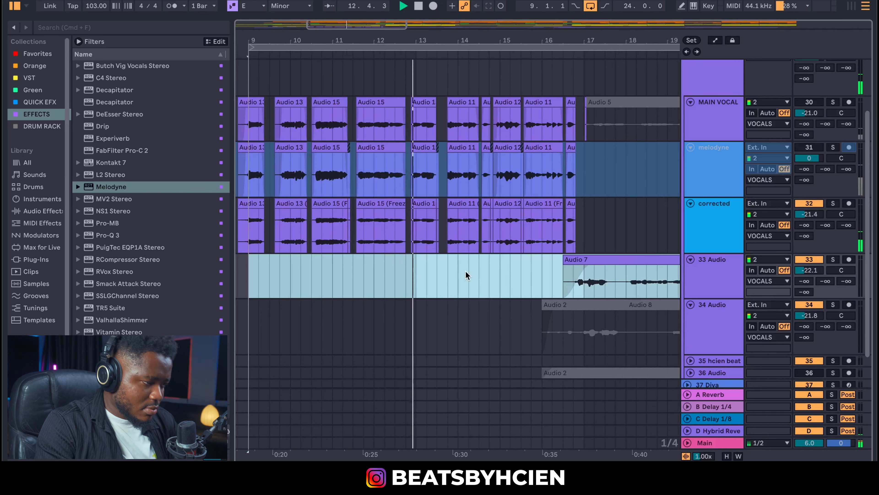
key("space")
left_click_drag(314, 224, 403, 217)
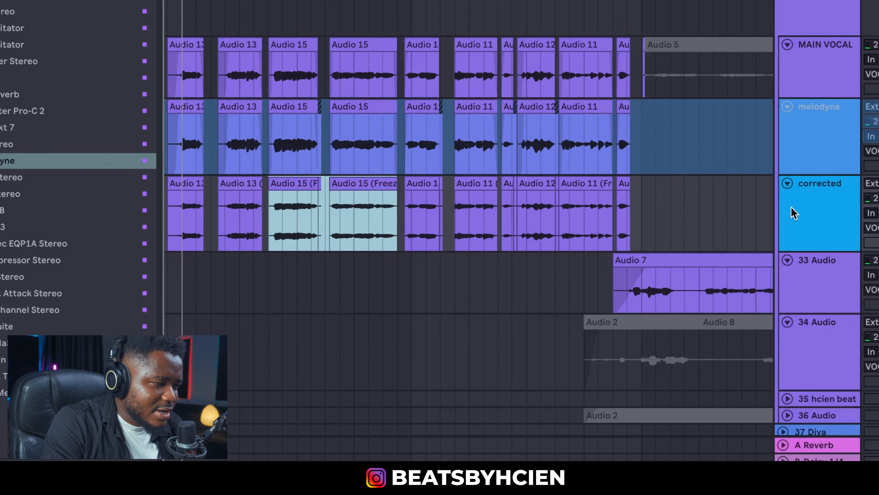
double_click(791, 212)
scroll(549, 402, "left", 15)
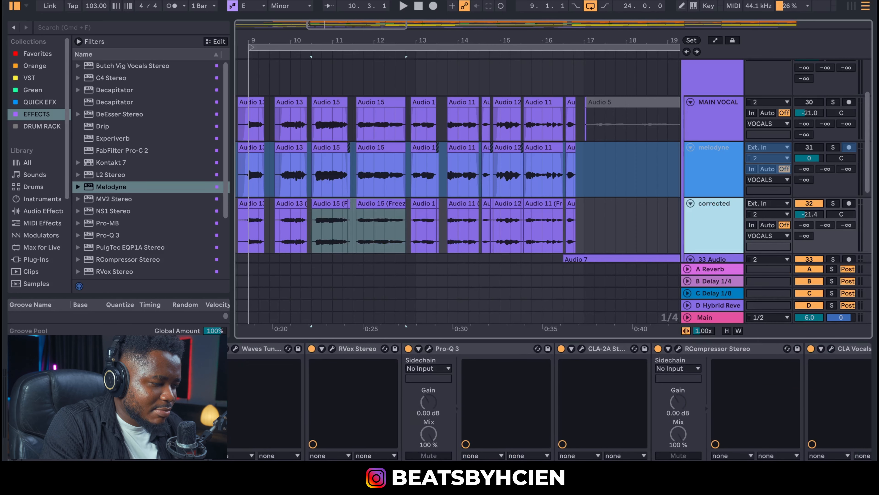
right_click(87, 395)
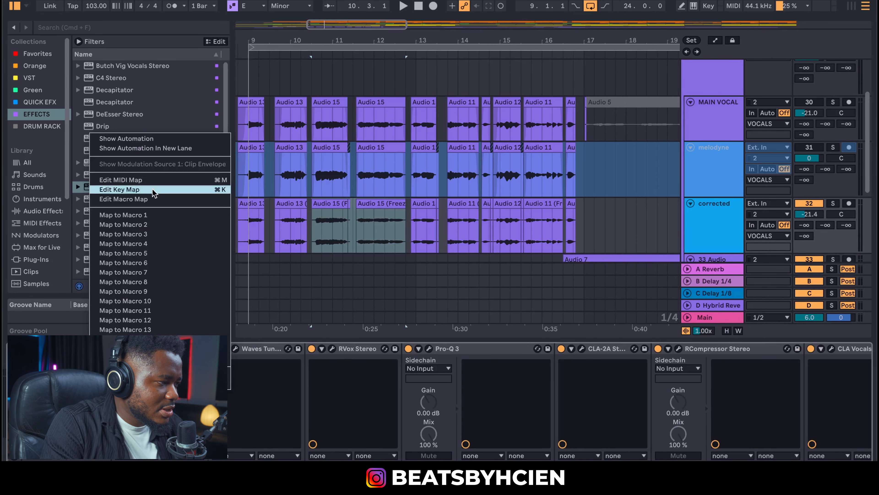
left_click(179, 140)
Raise the corrected track's Gain automation to about 5 dB across the two Audio 15 phrases, audition it, and hide the device chain.
left_click(311, 231)
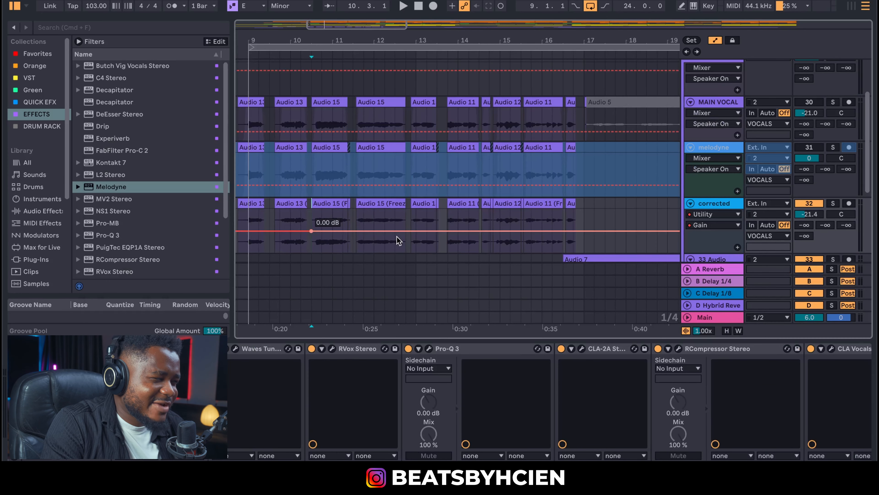
left_click(405, 231)
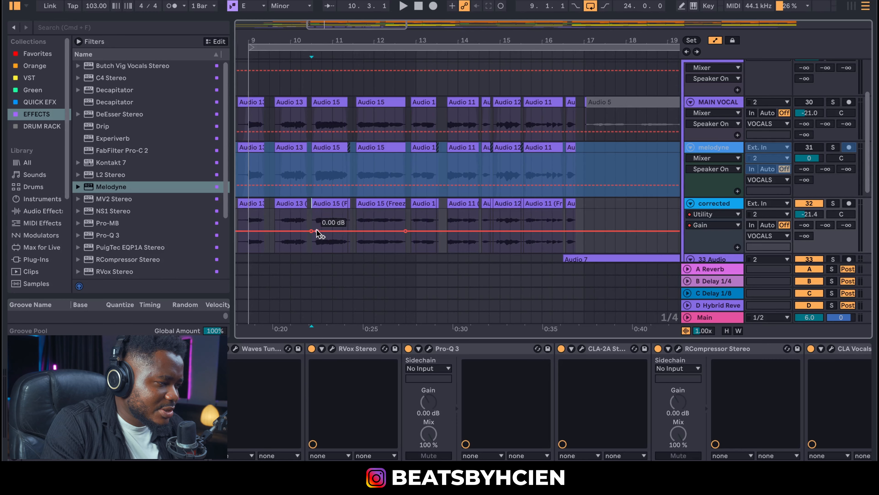
left_click_drag(317, 230, 316, 227)
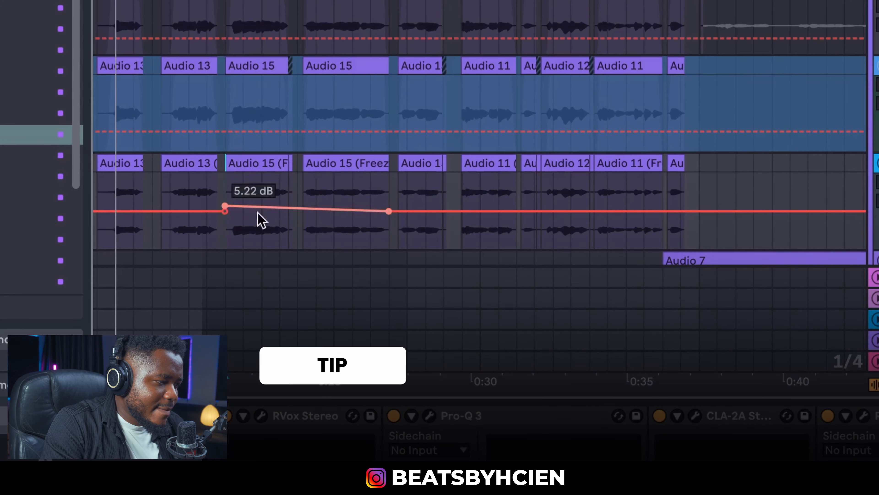
left_click_drag(387, 212, 389, 205)
left_click(174, 195)
key("space")
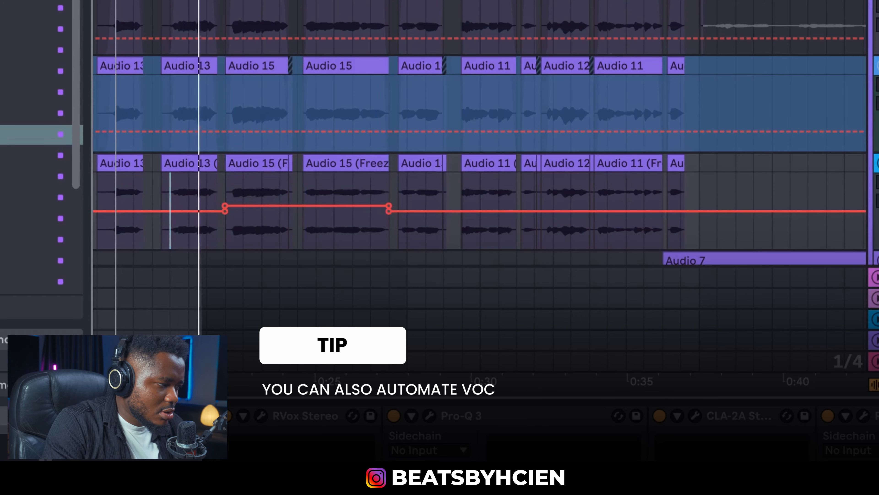
left_click_drag(223, 1, 249, 10)
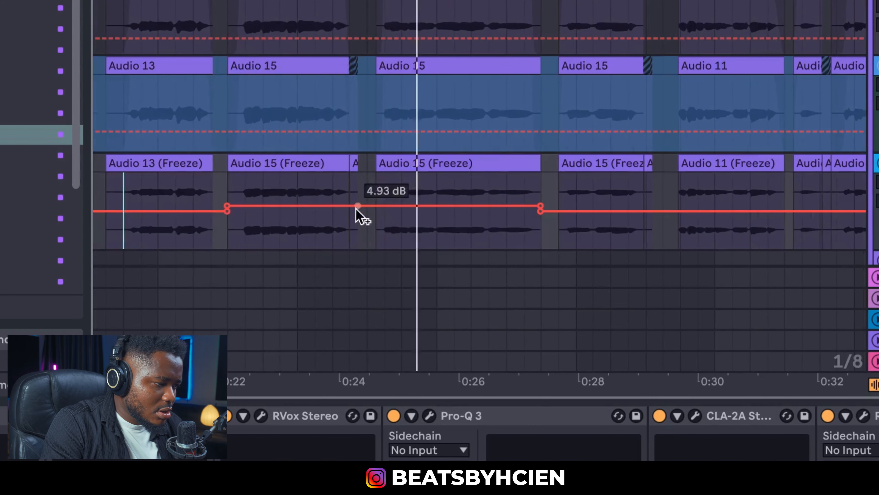
left_click_drag(528, 398, 528, 422)
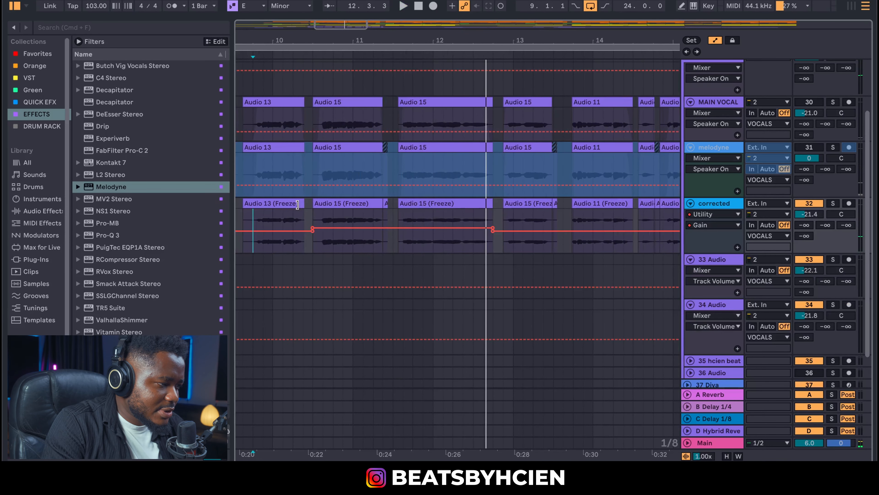
Extend the corrected track's Audio 13 (Freeze) clip over the next two Audio 15 clips, checking the result in playback.
key("space")
left_click_drag(297, 204, 387, 204)
left_click(293, 218)
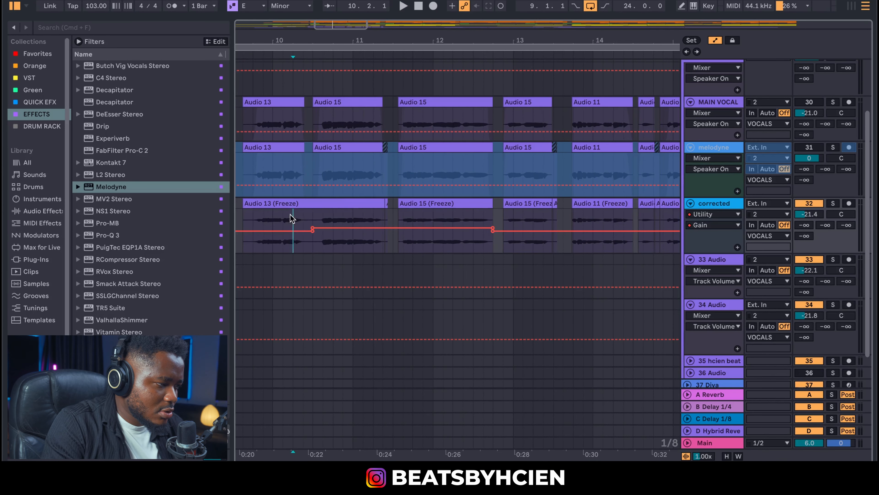
key("space")
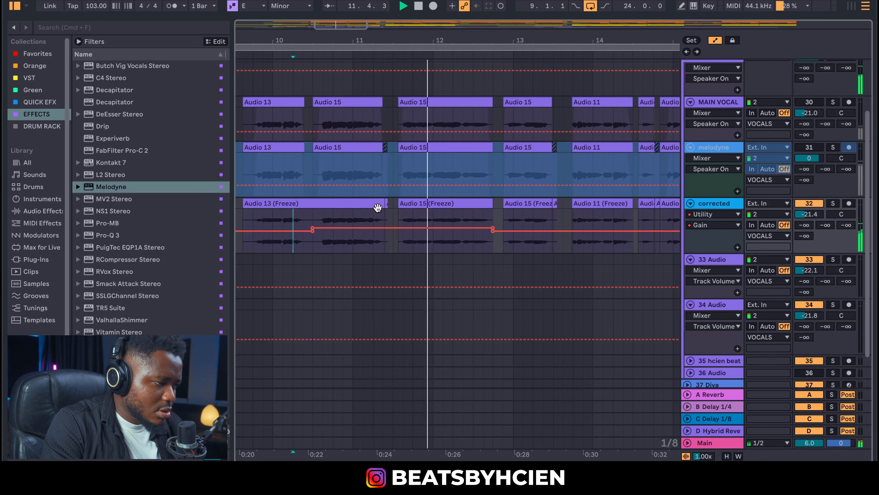
left_click_drag(382, 204, 493, 204)
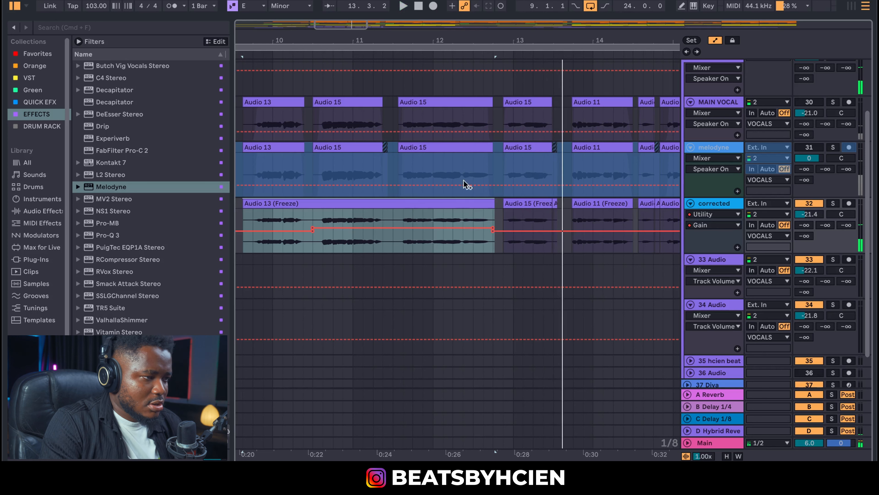
Hide the automation lanes and play back the extended Audio 13 (Freeze) clip on the corrected track.
left_click(715, 41)
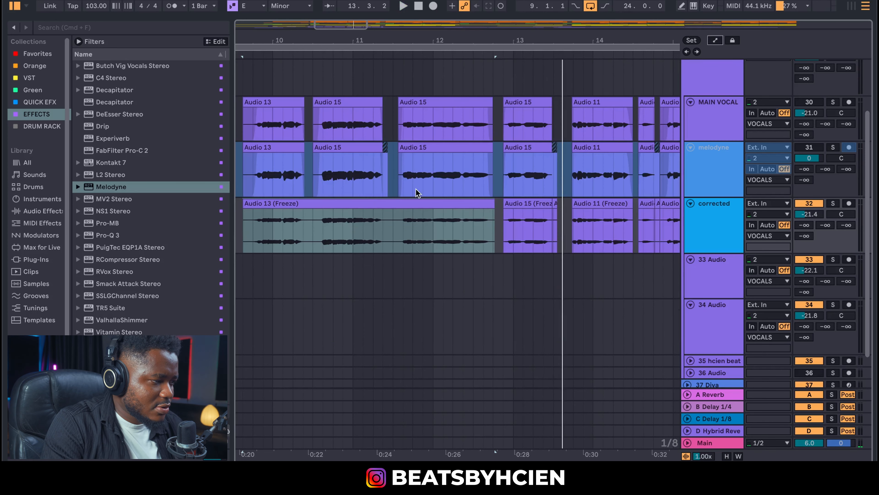
left_click(483, 200)
key("space")
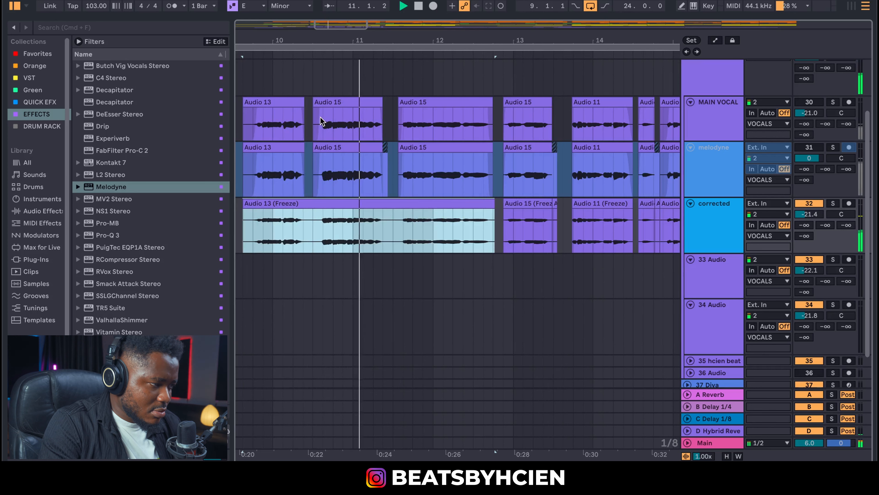
Stop playback, extend the end of the MAIN VOCAL track's Audio 13 clip to the start of the following Audio 15 phrase, and resume playback.
key("space")
left_click_drag(304, 106, 374, 108)
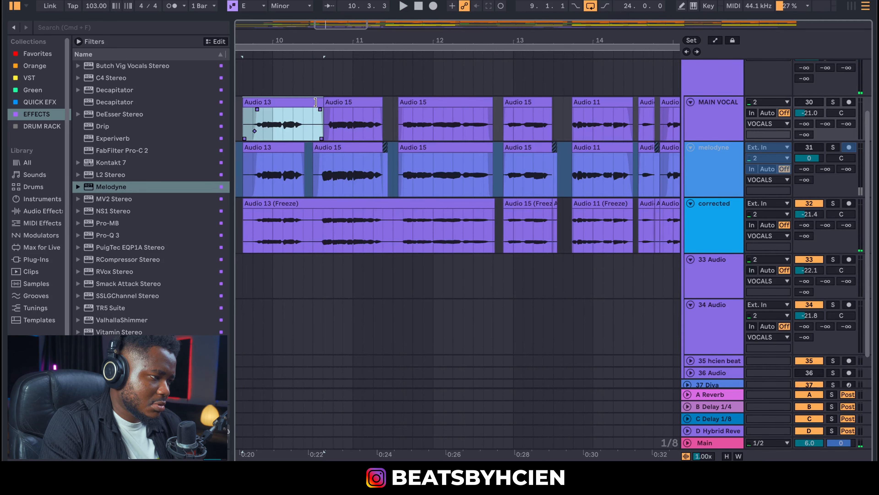
key("space")
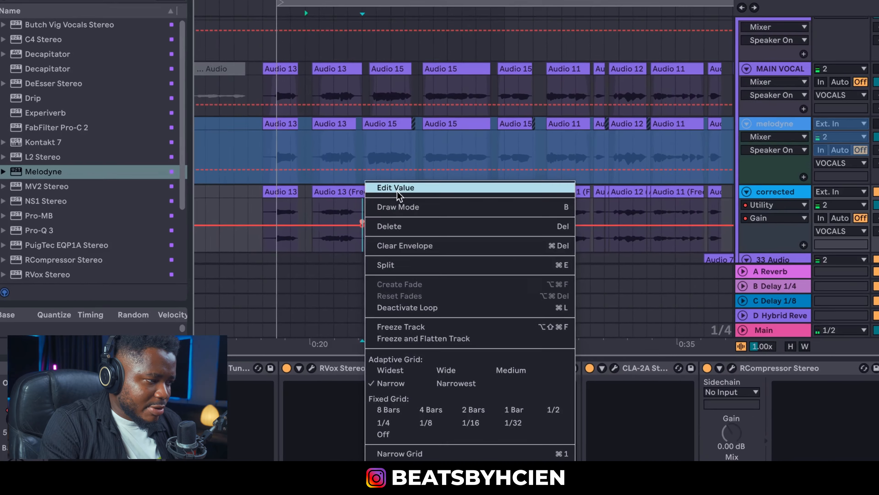
Set both raised breakpoints of the corrected track's Gain automation over the extended Audio 13 (Freeze) clip to 6 dB.
left_click(399, 195)
type("6")
key("Return")
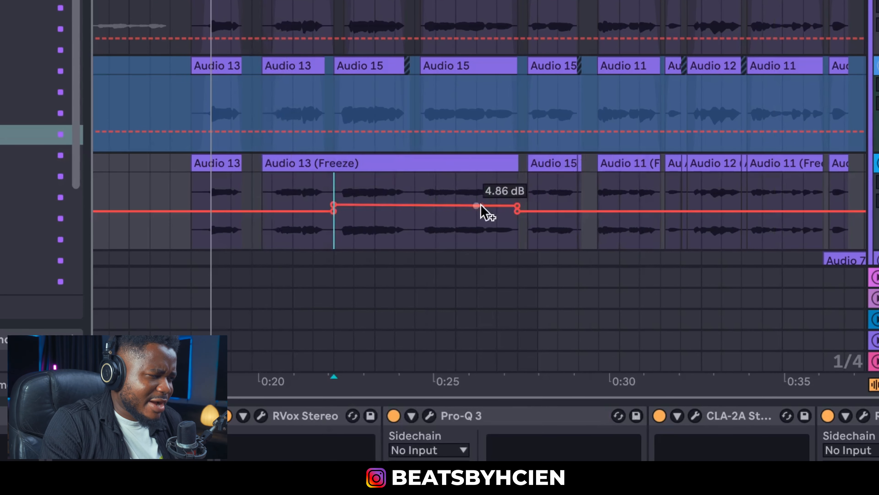
right_click(517, 207)
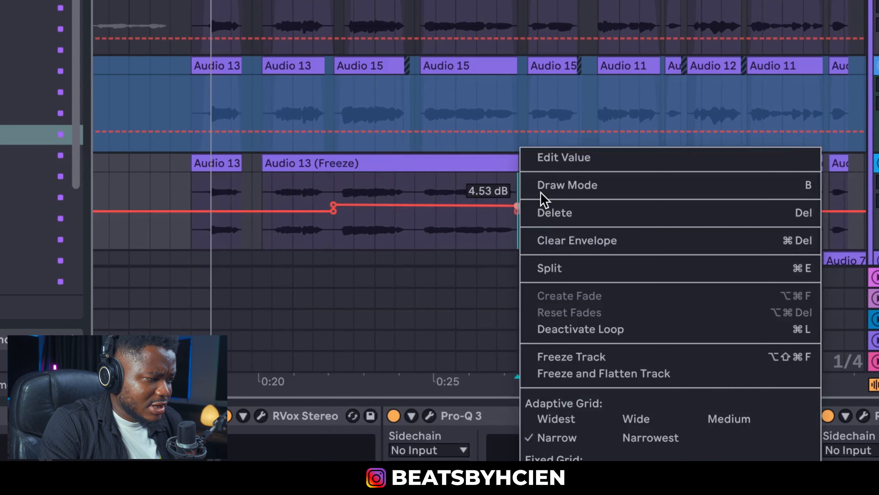
left_click(550, 164)
key("Return")
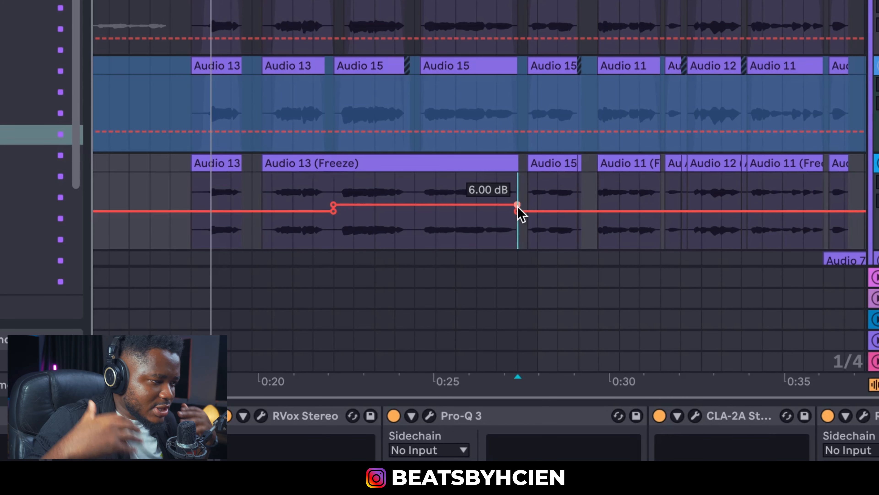
Play back the boosted phrases in the mix, and hide the device chain and the automation lanes.
key("space")
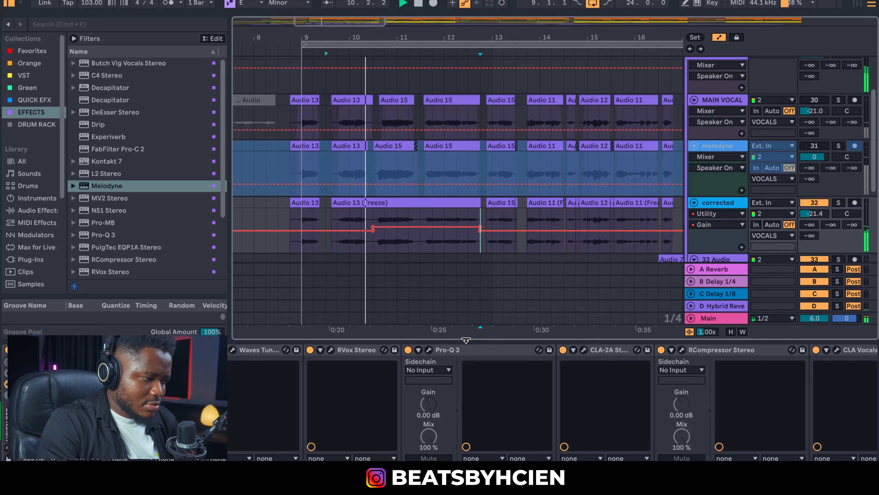
left_click(466, 341)
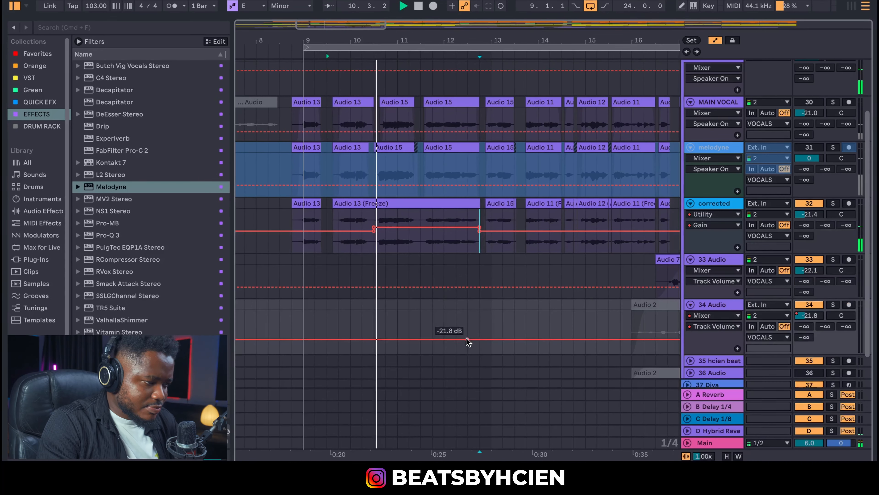
key("a")
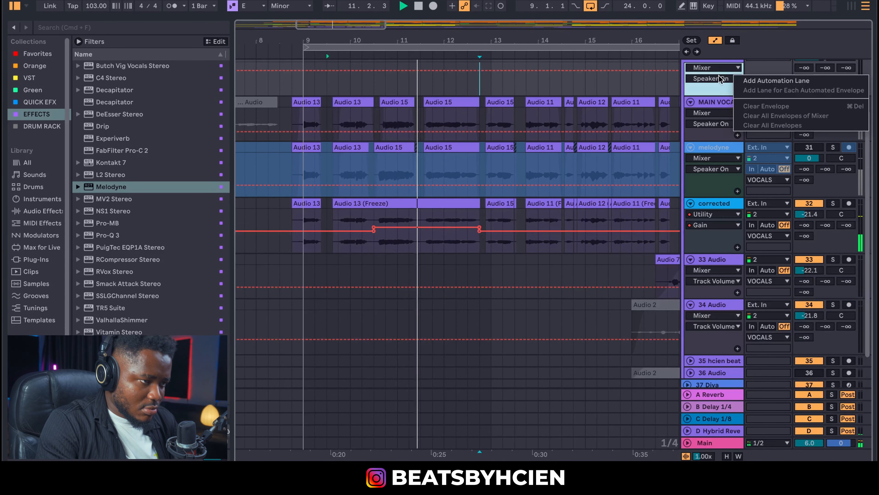
left_click_drag(623, 45, 403, 21)
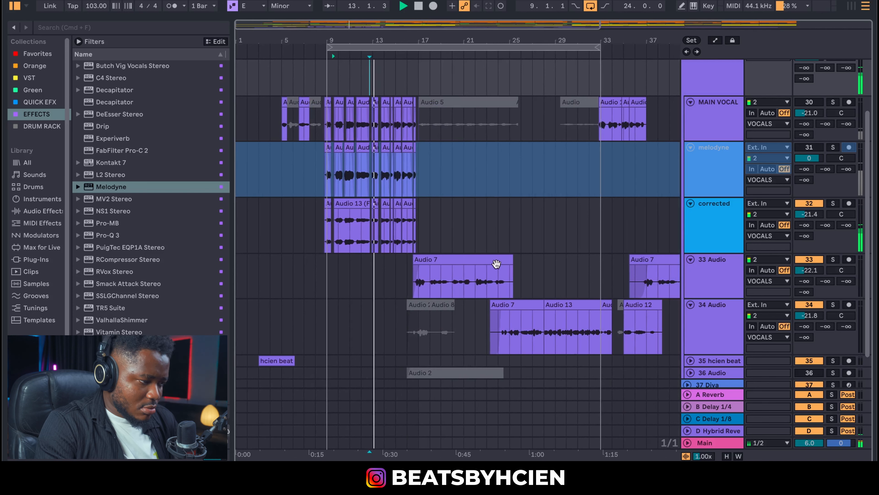
left_click_drag(492, 32, 411, 20)
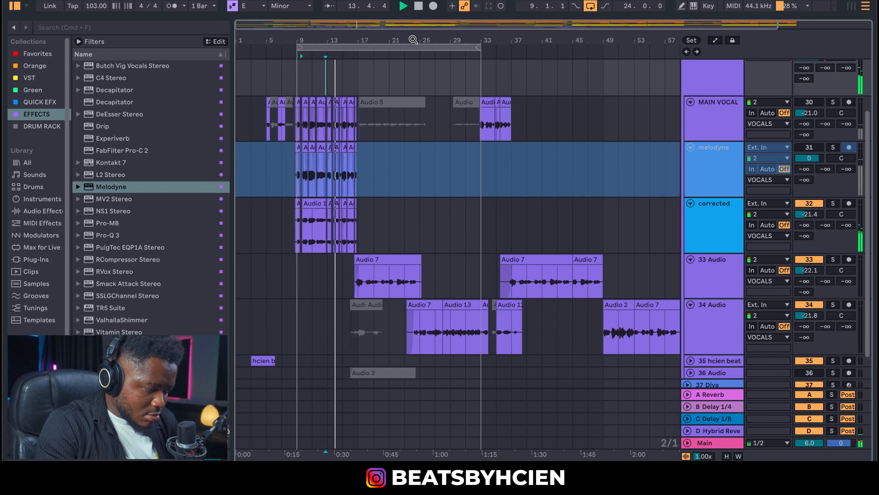
Lower the clip gain of the corrected track's Audio 12 (Freeze) to -5.1 dB, audition it, and hide the clip view.
double_click(713, 232)
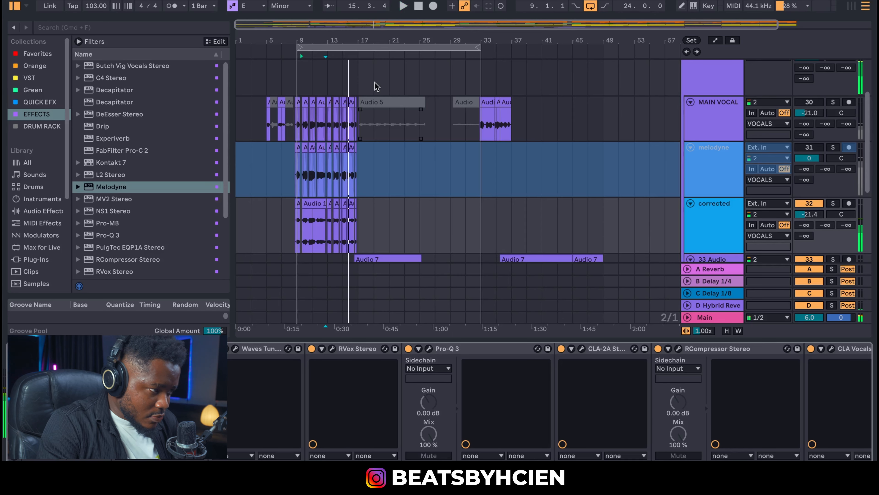
left_click_drag(338, 41, 443, 225)
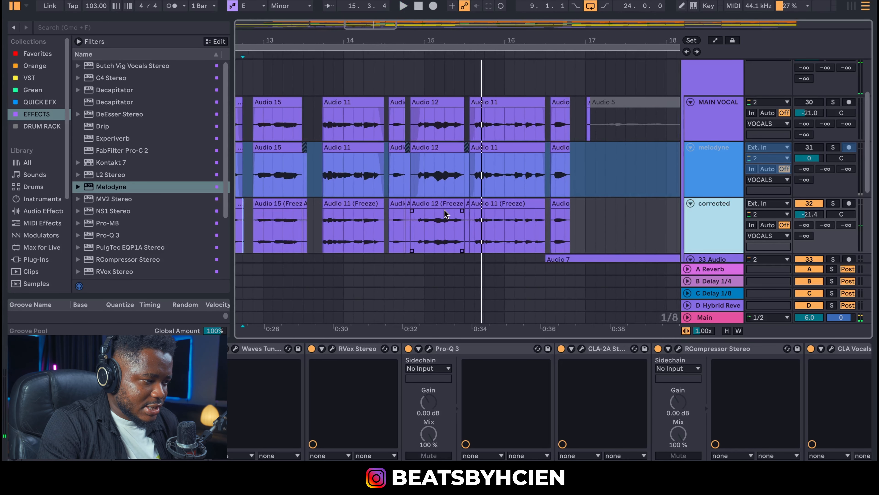
double_click(446, 214)
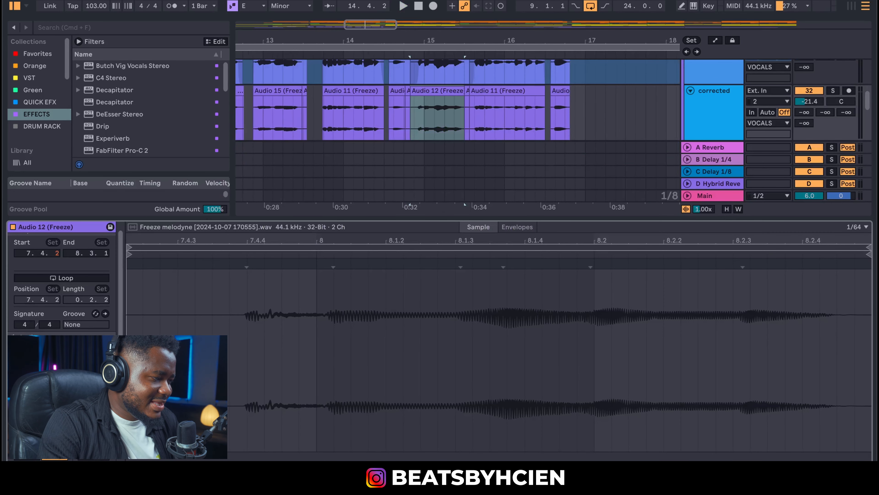
key("space")
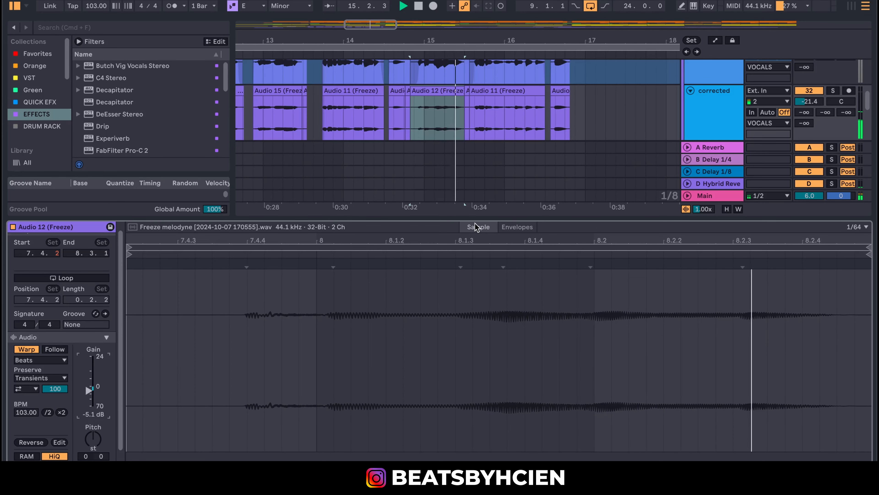
key("super+alt+l")
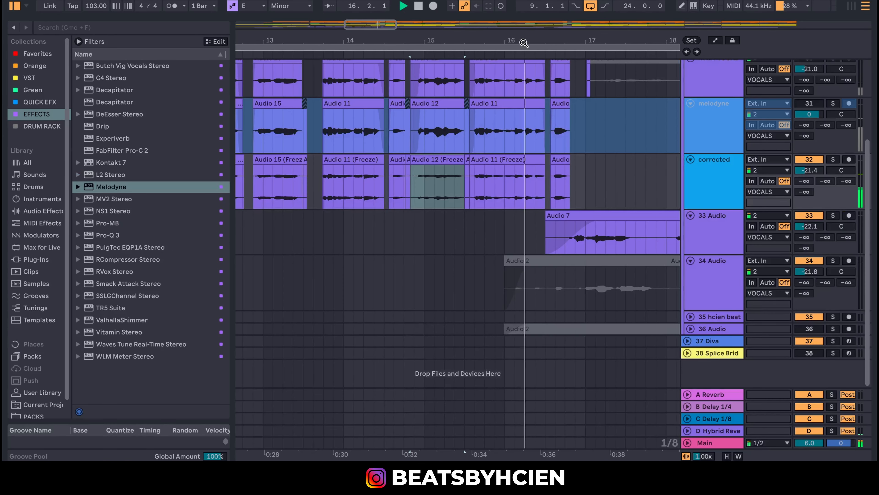
Copy the corrected track's frozen clips from bars 13 to 17 over to bar 33, replacing the clips there.
left_click_drag(524, 40, 419, 37)
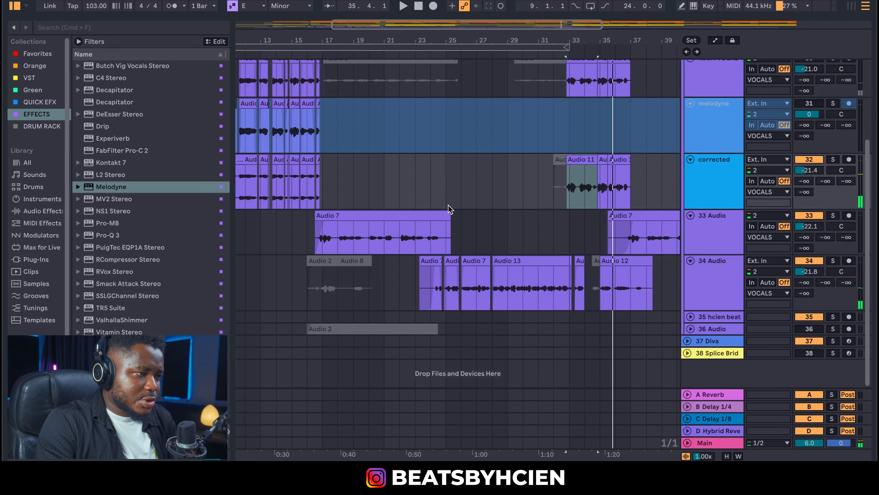
left_click_drag(517, 30, 404, 124)
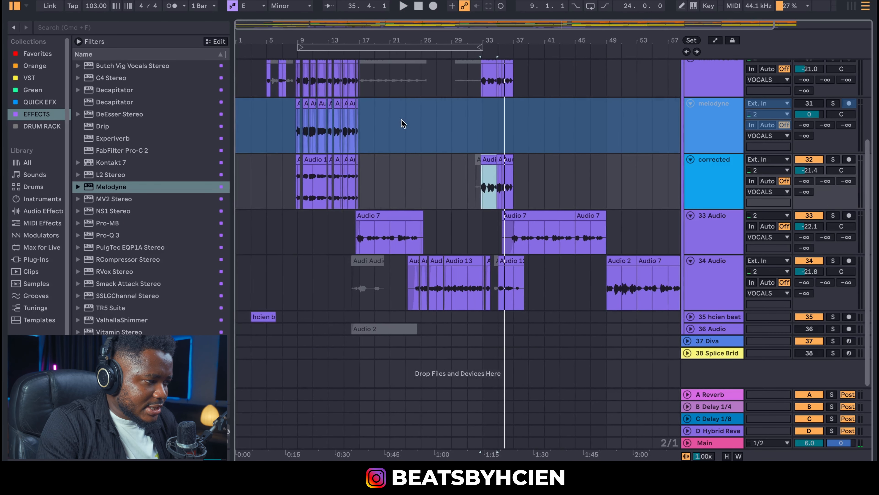
key("space")
left_click_drag(328, 192, 353, 175)
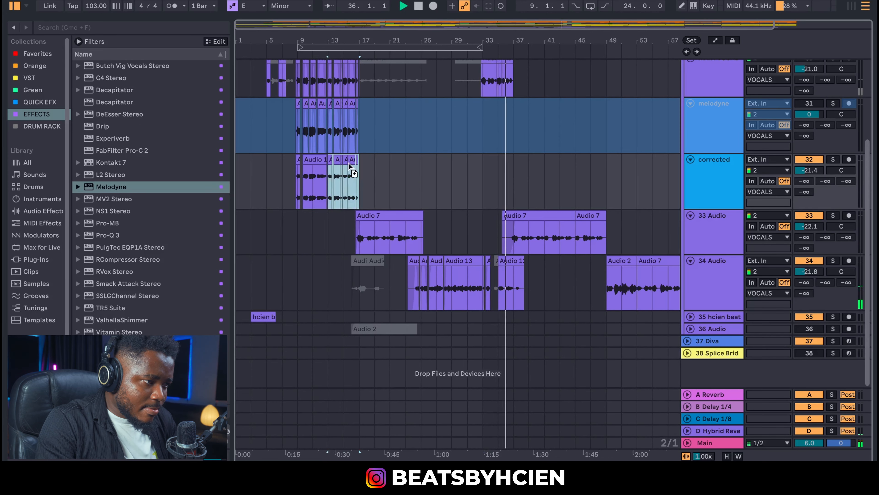
left_click_drag(350, 166, 505, 172)
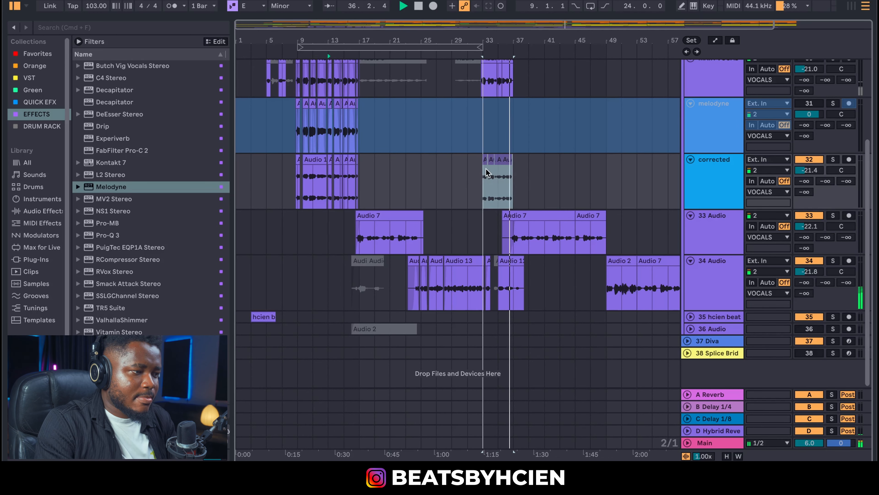
Audition the transition into the copied clips at bar 33, and remove the short clip right after Audio 13 on the 34 Audio track.
left_click(472, 176)
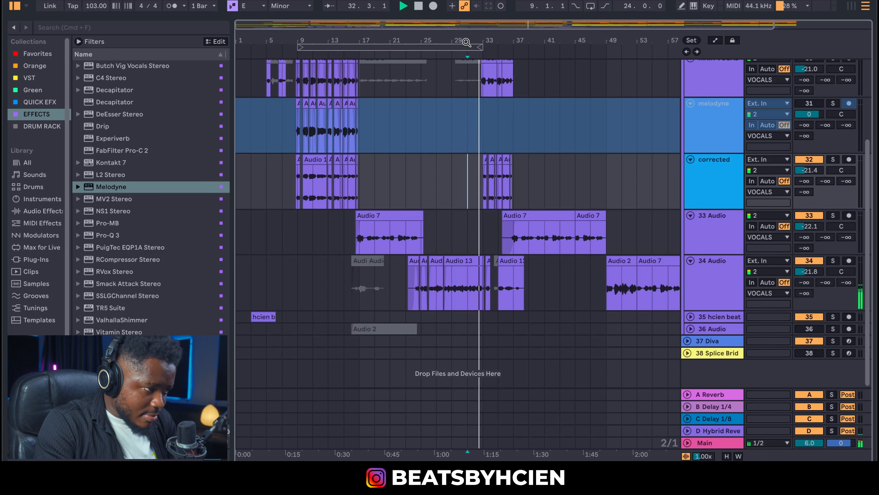
left_click_drag(467, 35, 470, 66)
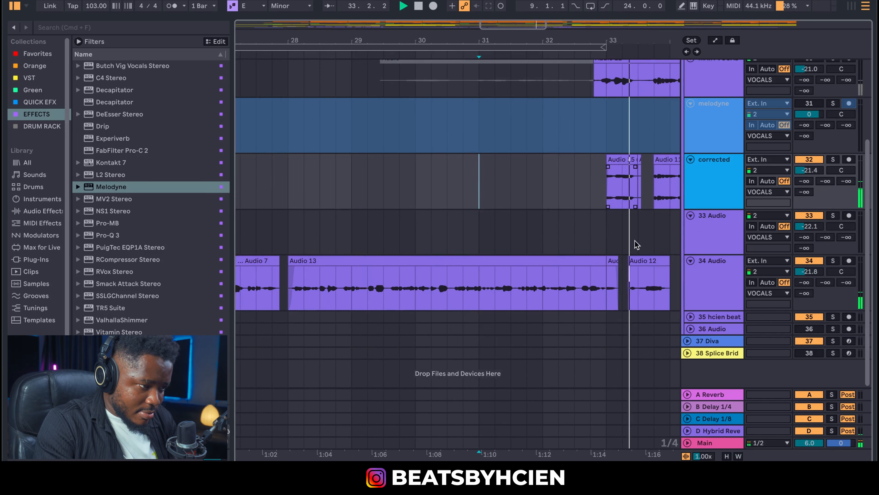
key("space")
key("space")
left_click(576, 286)
key("space")
key("space")
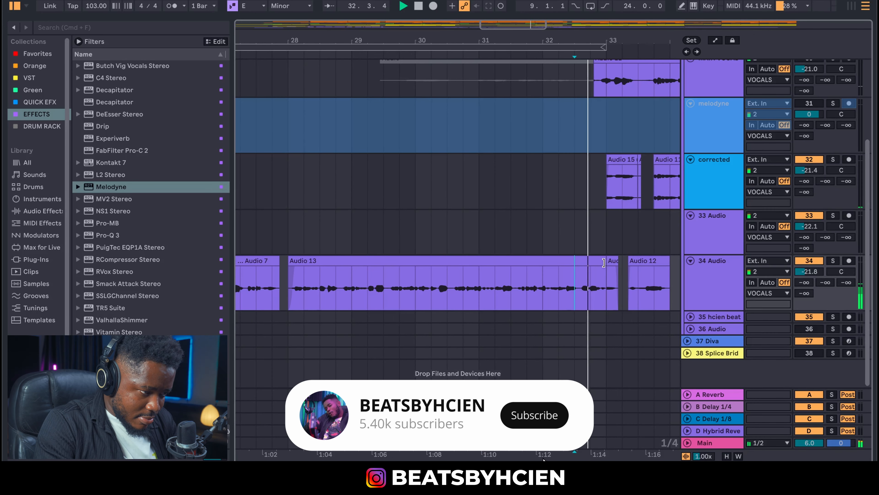
mouse_move(605, 263)
left_mouse_down()
mouse_move(622, 266)
mouse_move(612, 263)
left_mouse_up()
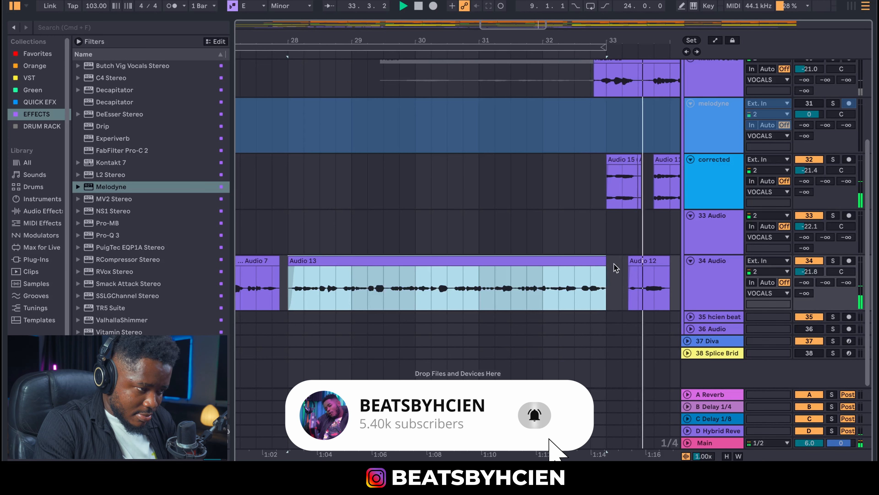
Audition the 34 Audio track's Audio 2 clip from bar 49, stop playback, and fold the 33 Audio and 34 Audio tracks.
left_click_drag(615, 40, 612, 10)
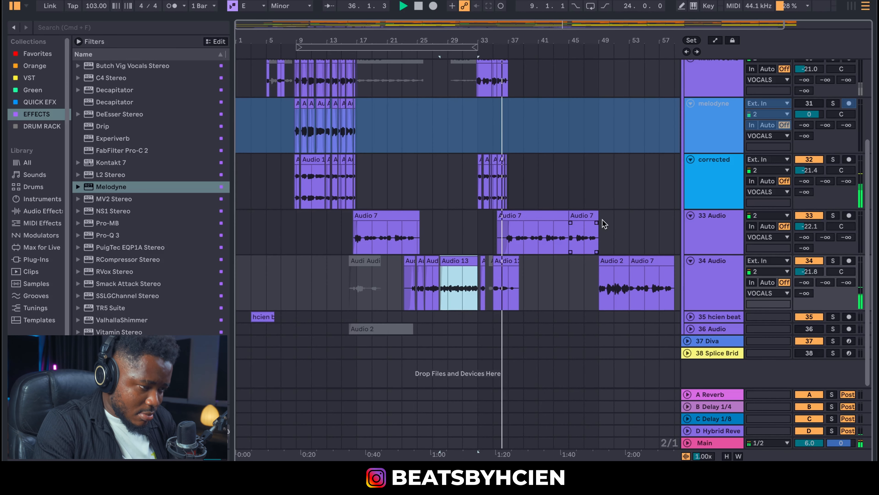
left_click(602, 284)
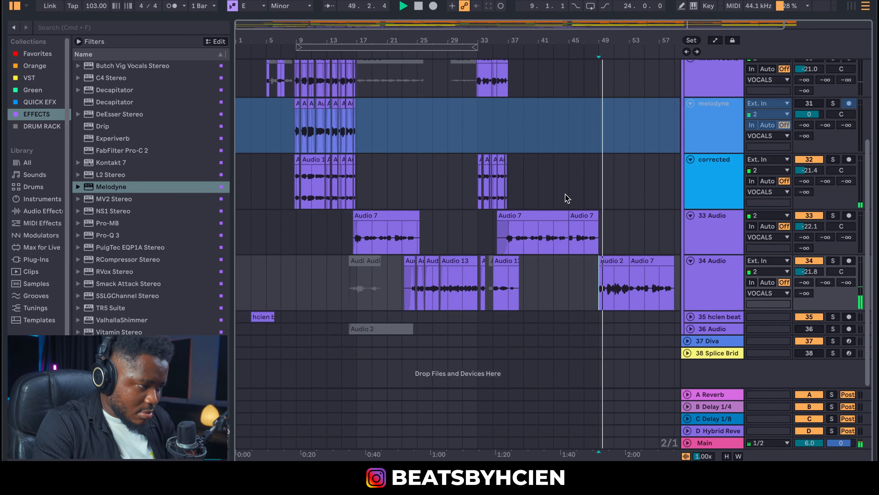
left_click(691, 215)
key("space")
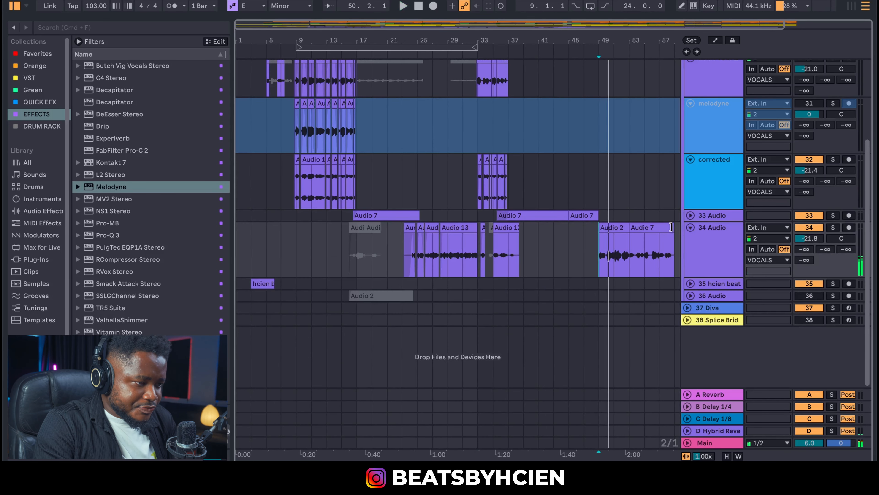
left_click(690, 227)
scroll(604, 214, "up", 3)
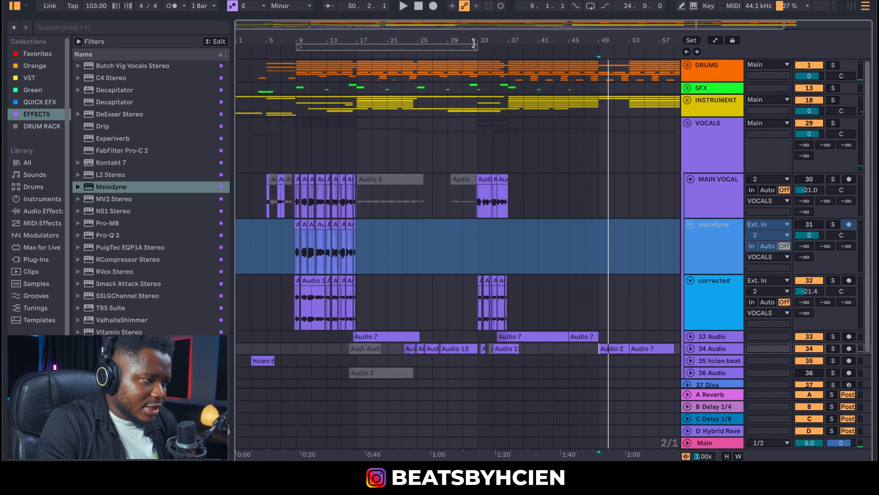
Stretch the loop range over bars 1 to 61 and play the full mix from bar 17.
left_click_drag(474, 43, 622, 102)
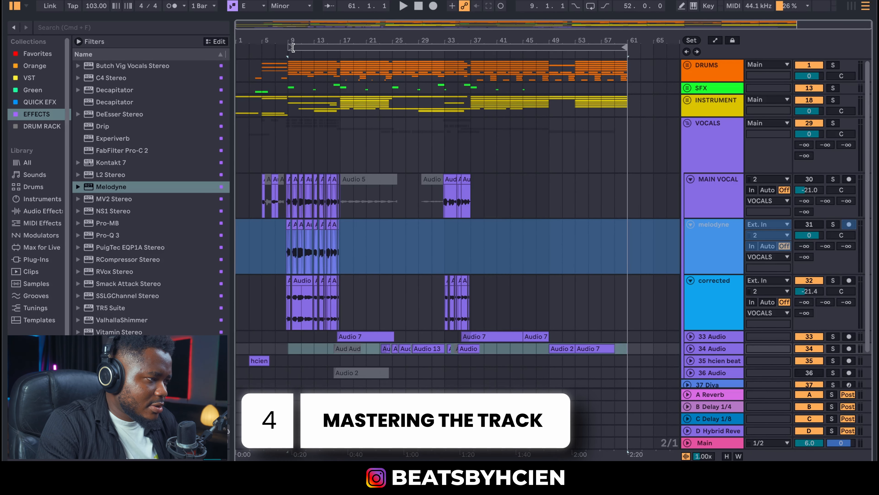
left_click_drag(290, 48, 228, 53)
left_click(286, 133)
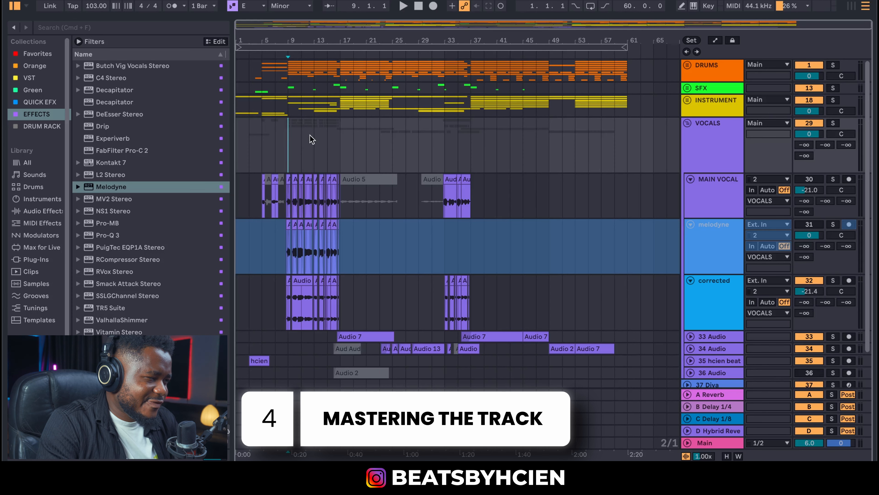
left_click(342, 148)
key("space")
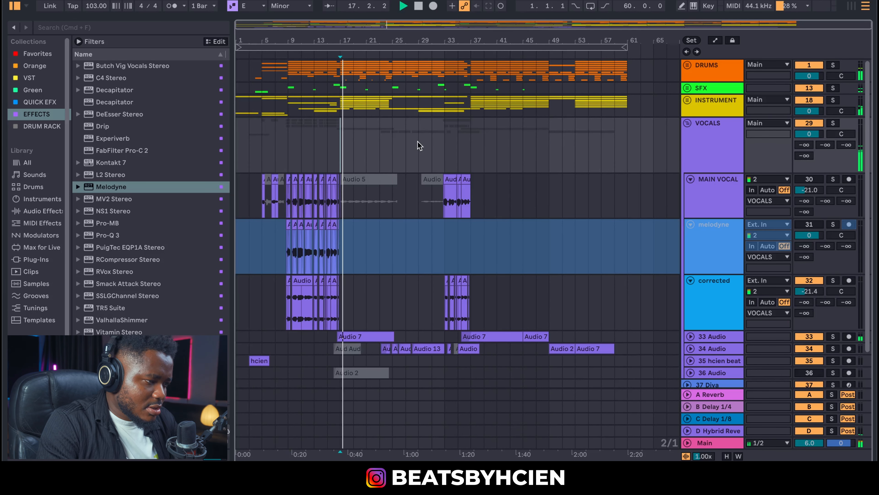
left_click(292, 129)
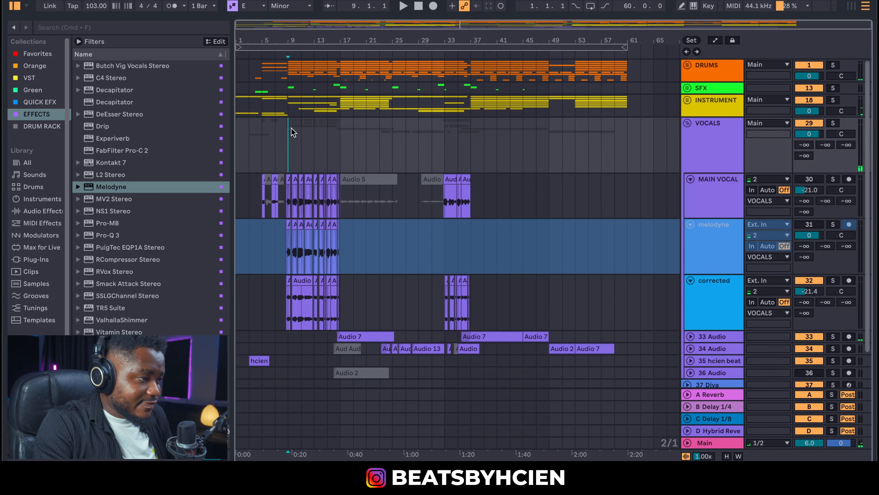
Set the loop range from bar 9 to bar 37 with looping enabled, and open the Main track's device chain.
left_click_drag(241, 46, 293, 64)
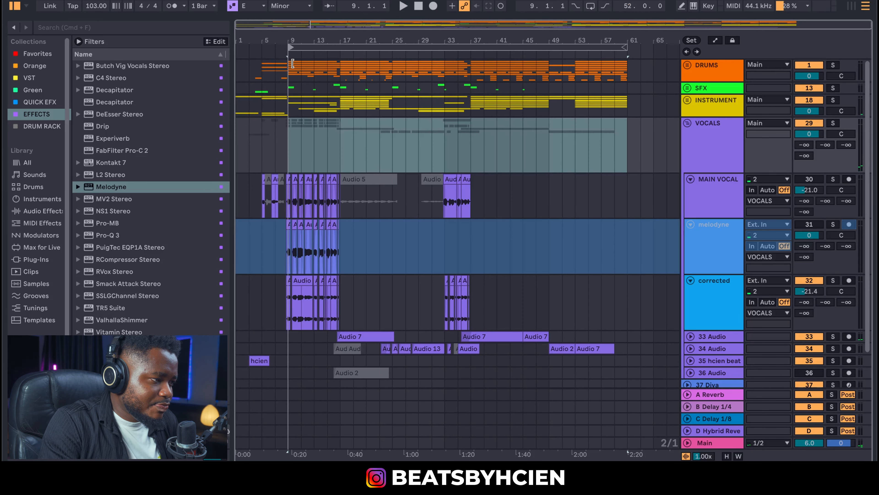
left_click_drag(622, 46, 474, 90)
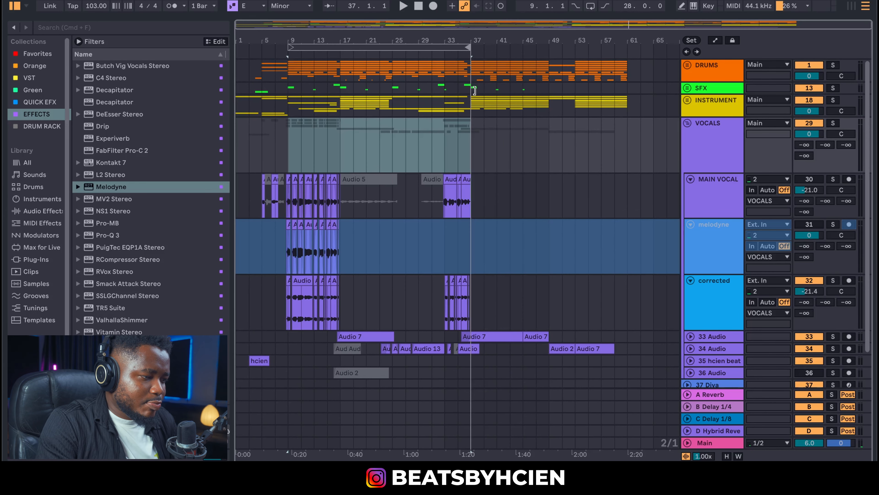
left_click(591, 6)
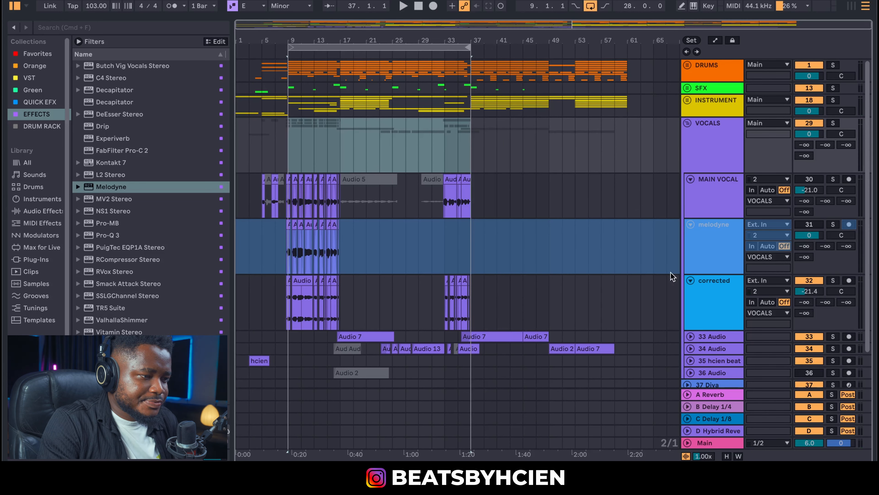
double_click(727, 443)
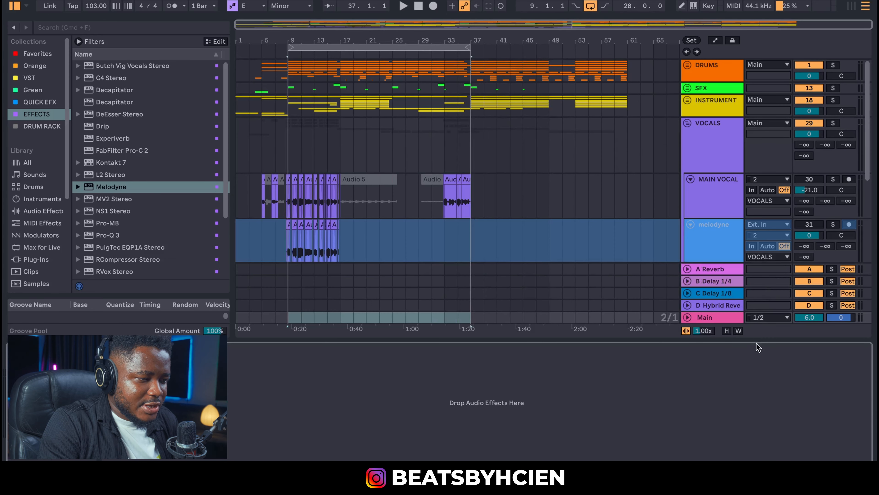
Switch to the mixer, play the song to check the track levels, and fold the VOCALS group.
key("Tab")
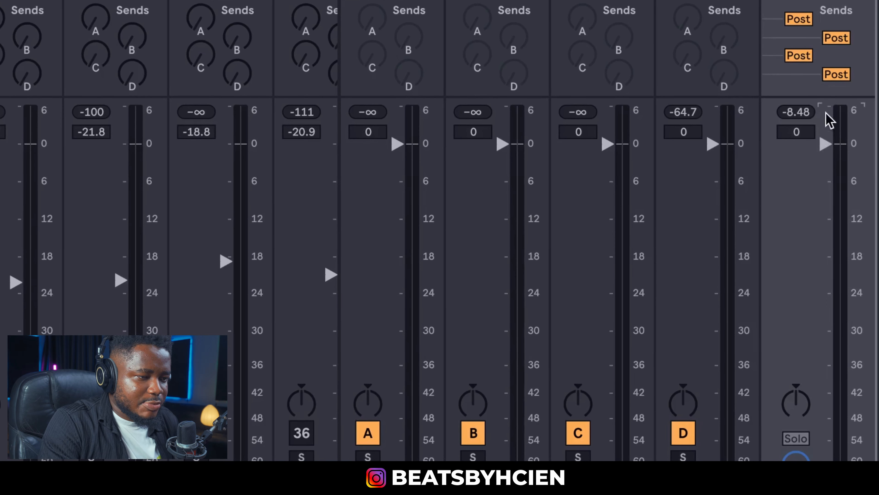
key("space")
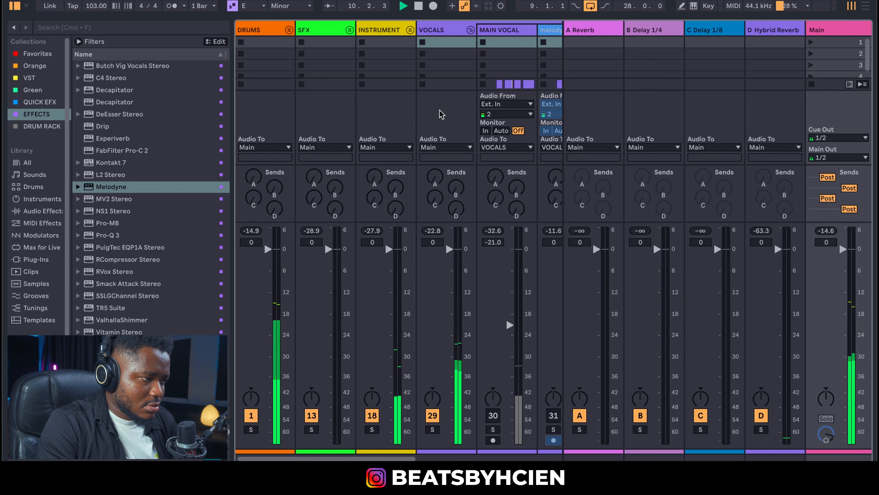
left_click(471, 31)
key("space")
Raise the volume of the DRUMS, SFX, INSTRUMENT and VOCALS groups together to 3.2 dB while the song plays.
left_click(266, 29)
left_click(443, 39, "shift")
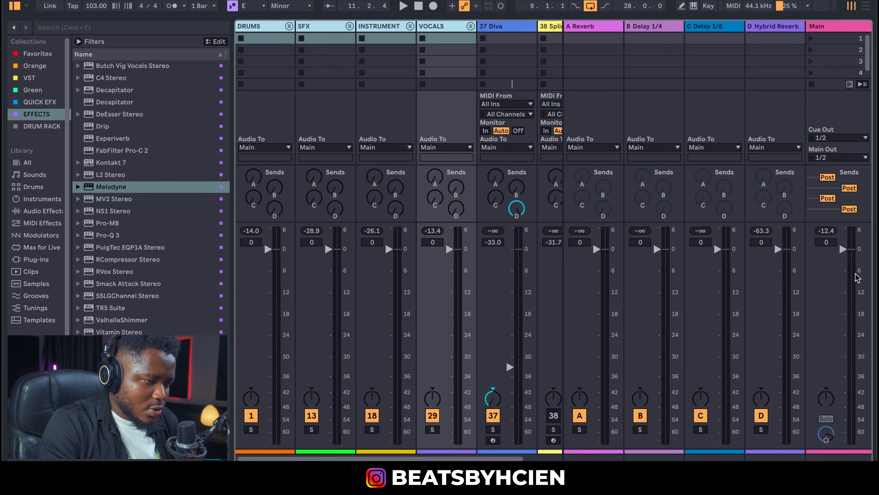
key("space")
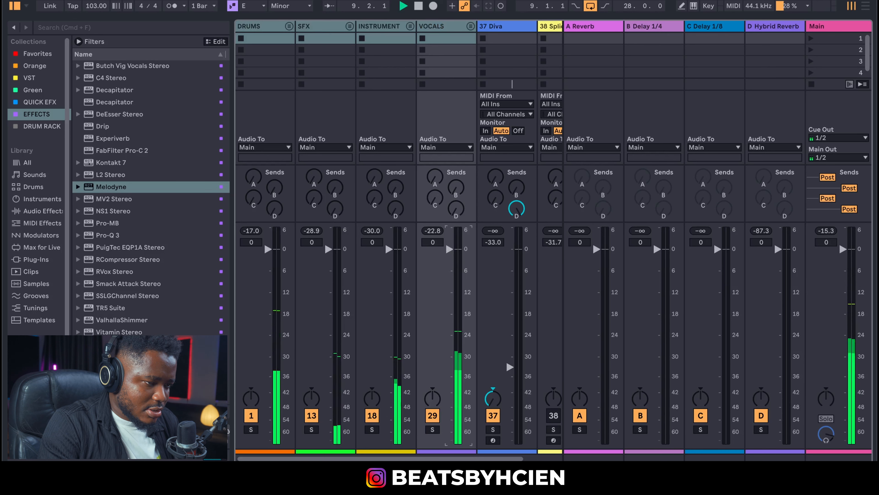
left_click_drag(451, 250, 450, 238)
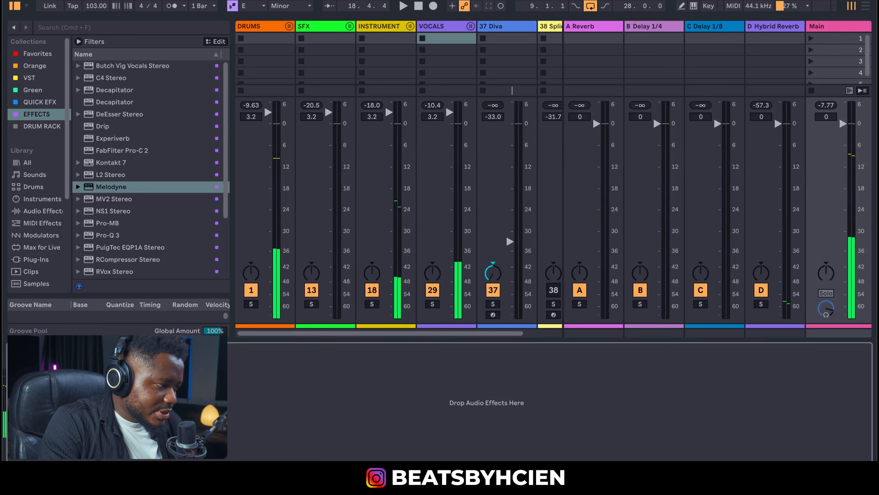
Filter the plug-in library to VST3 format and expand the iZotope folder.
scroll(149, 227, "down", 5)
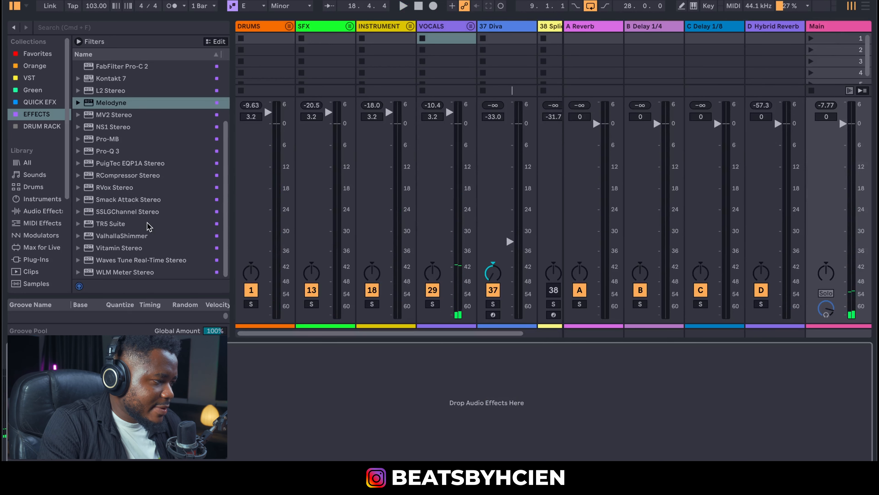
scroll(133, 223, "up", 5)
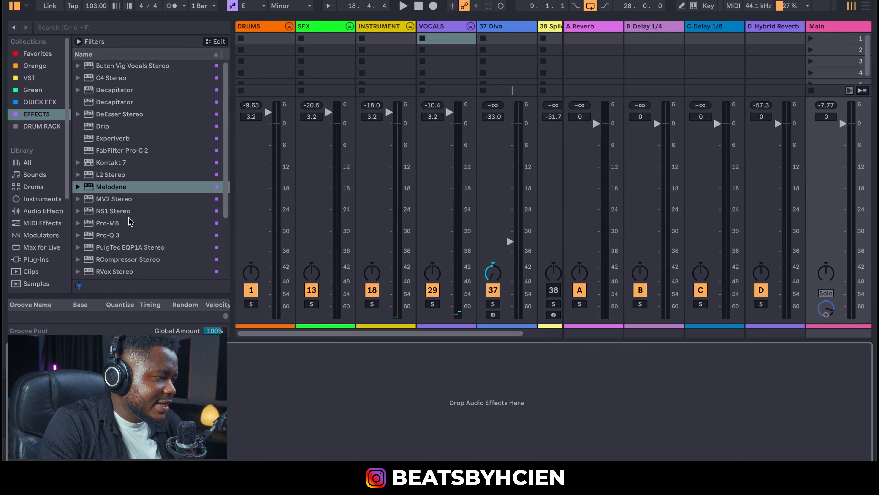
left_click(37, 258)
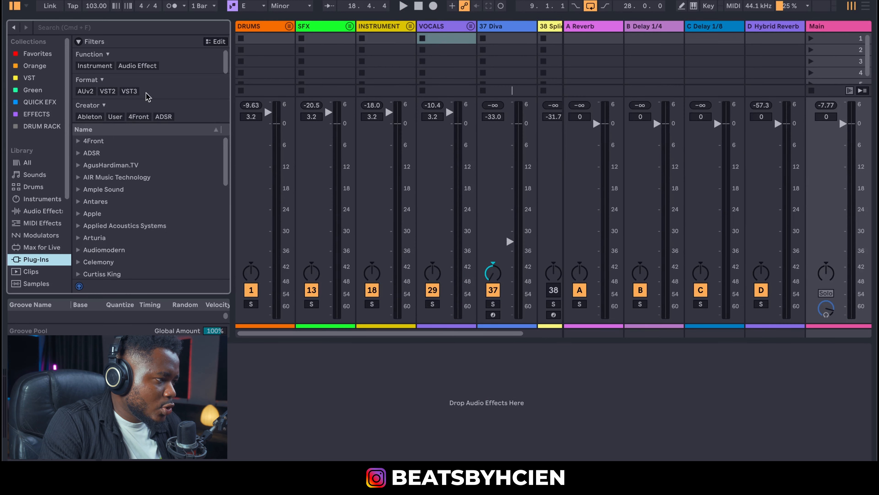
left_click(135, 91)
left_click(80, 250)
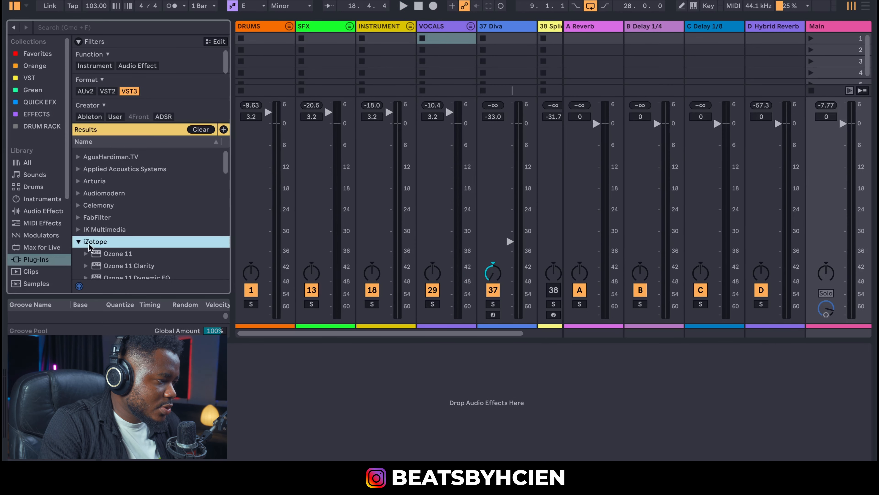
Load Ozone 11 Imager on the Main track and decline sharing crash and usage data.
scroll(125, 239, "down", 5)
scroll(127, 240, "down", 10)
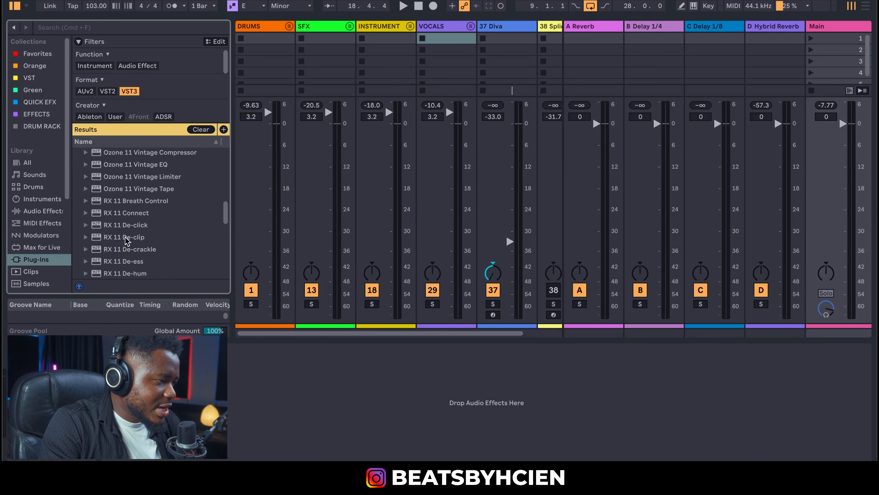
scroll(125, 240, "up", 8)
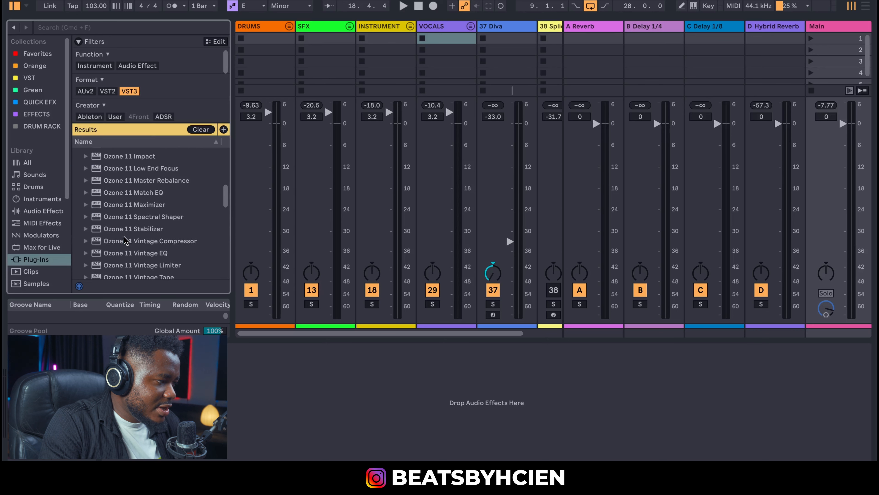
left_click(135, 159)
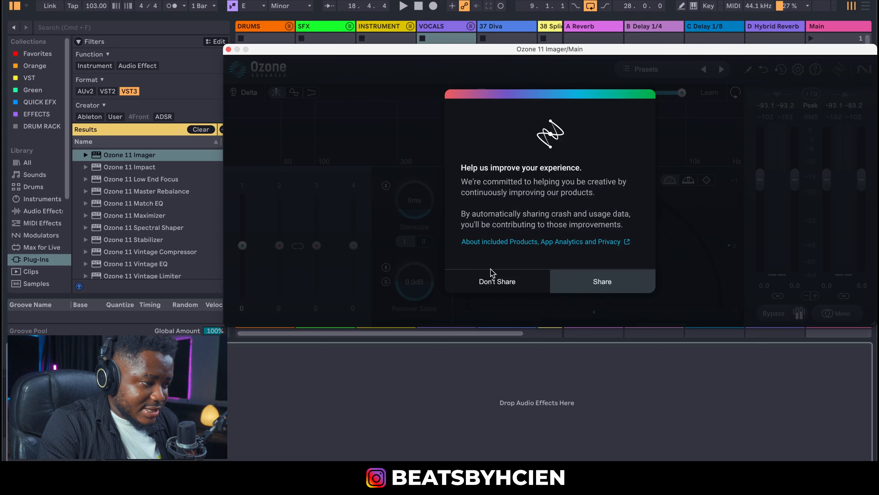
left_click(493, 277)
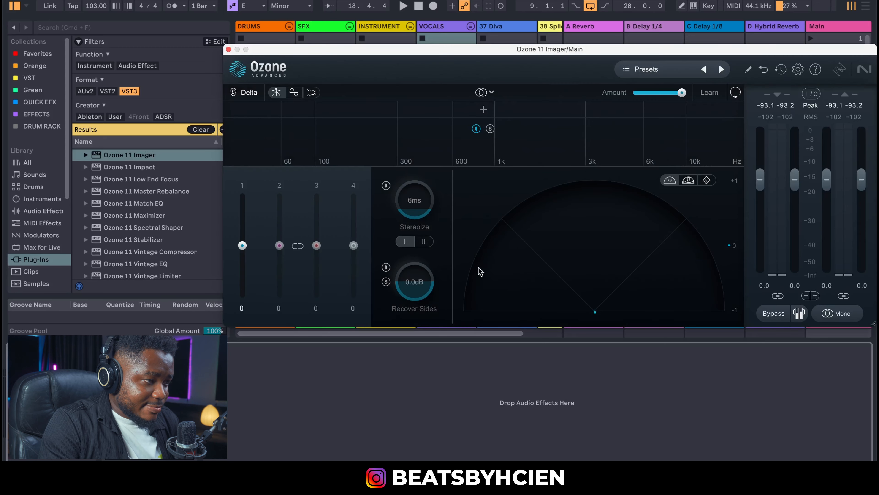
Split the Imager into three bands with crossovers at about 163 Hz and 5.2 kHz.
left_click(396, 109)
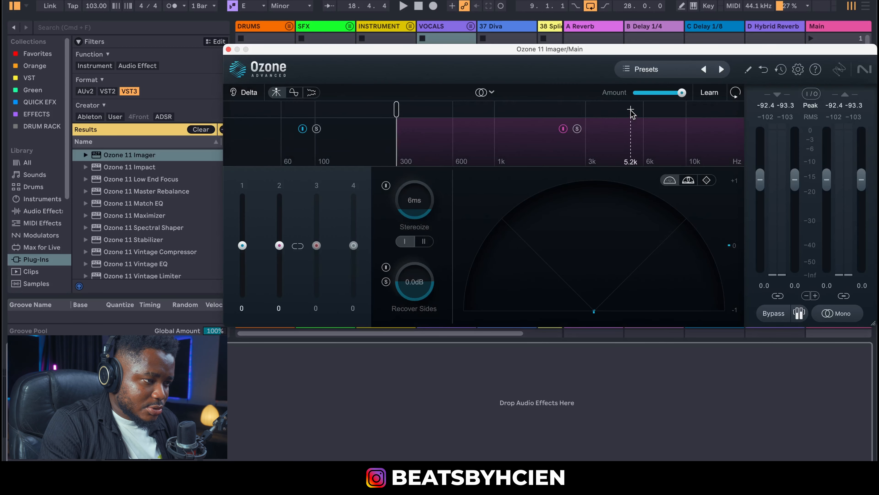
left_click(631, 110)
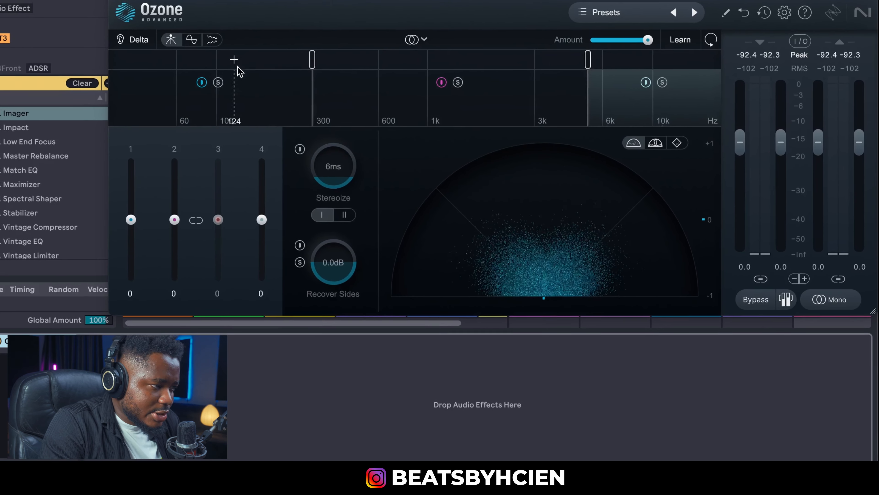
left_click_drag(307, 57, 252, 69)
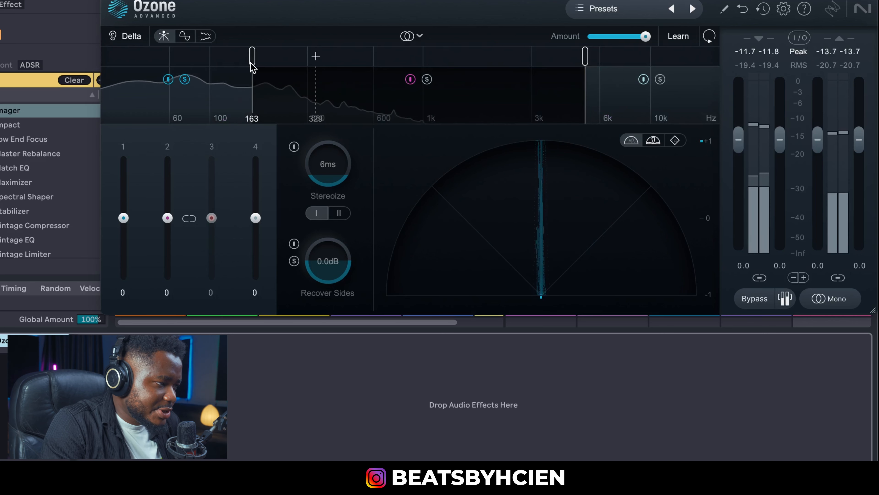
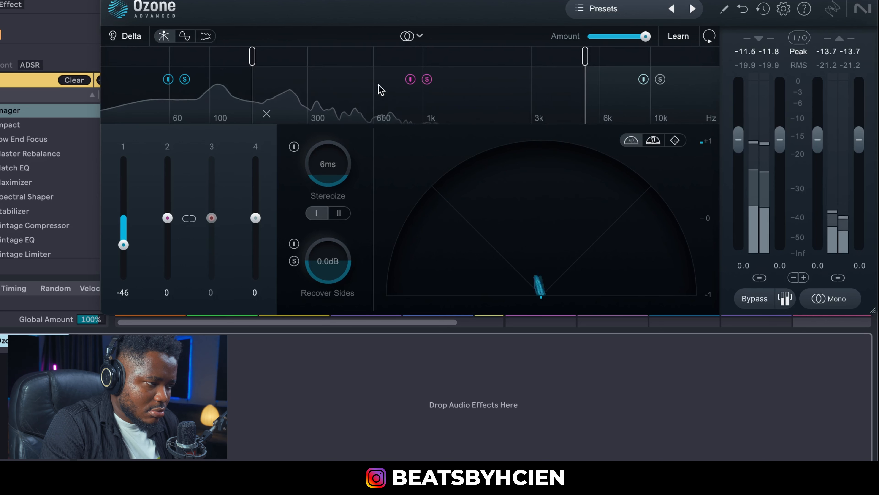
Set the Imager's width to -46 for band 1 and 8 for band 2, and change the vectorscope display mode.
left_click_drag(167, 218, 168, 214)
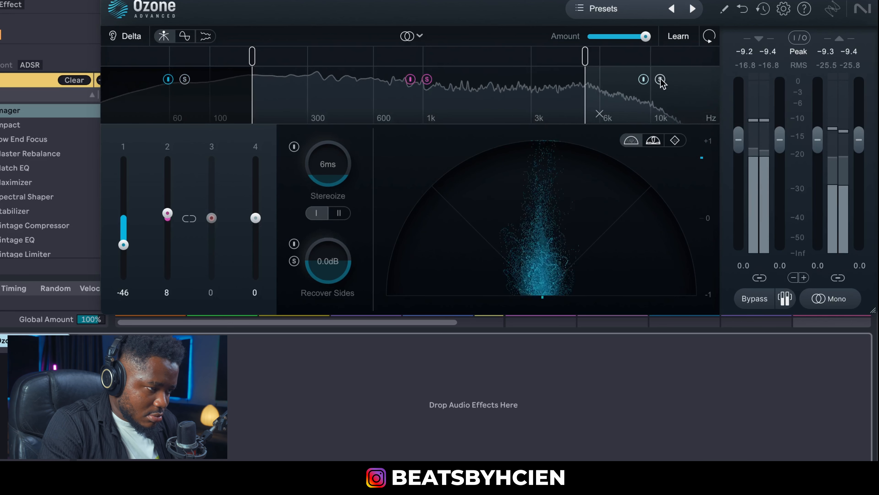
left_click(654, 142)
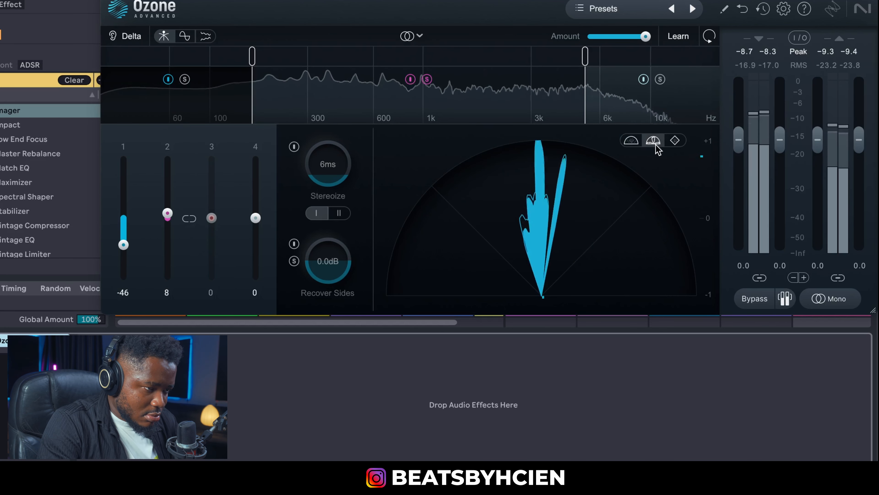
left_click(426, 80)
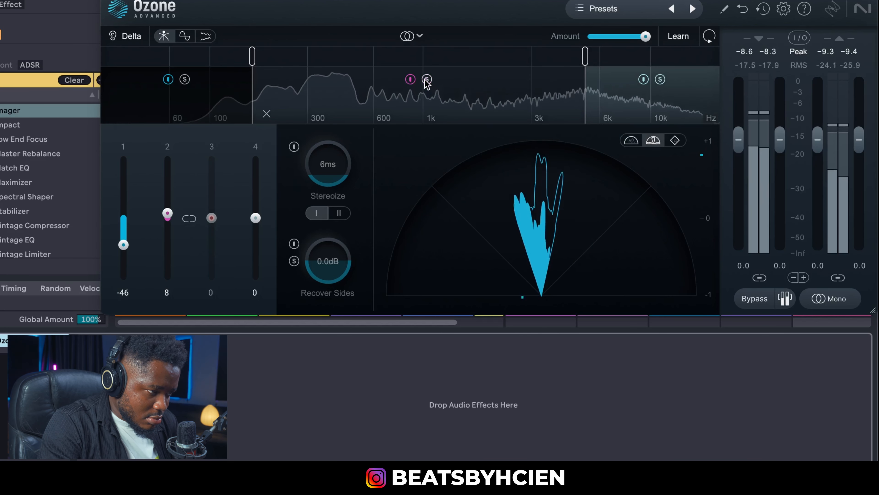
left_click_drag(587, 61, 589, 61)
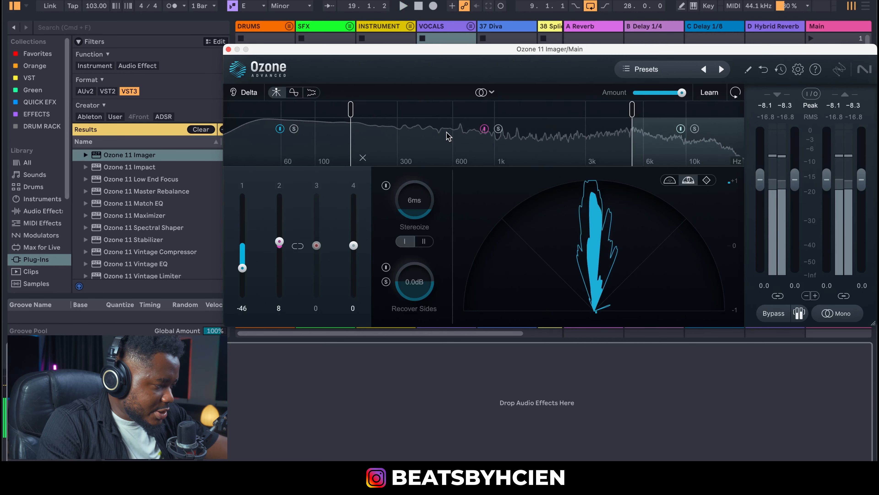
left_click(228, 50)
scroll(194, 235, "down", 10)
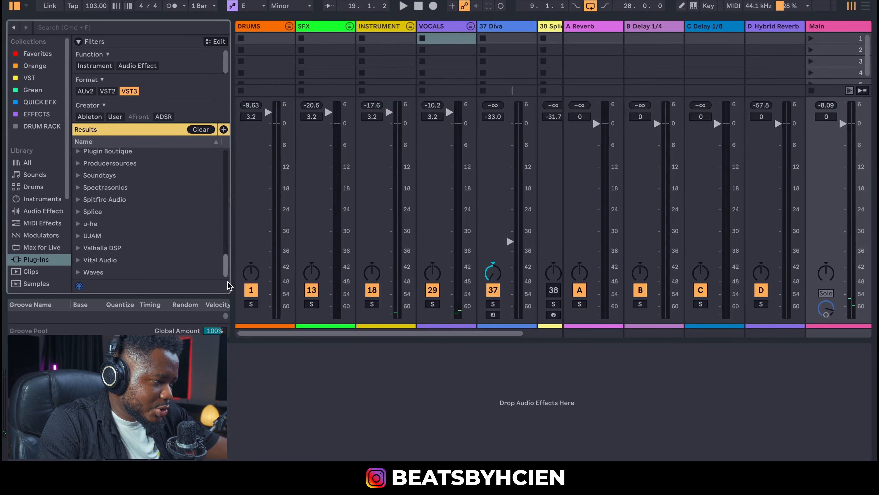
scroll(177, 225, "up", 10)
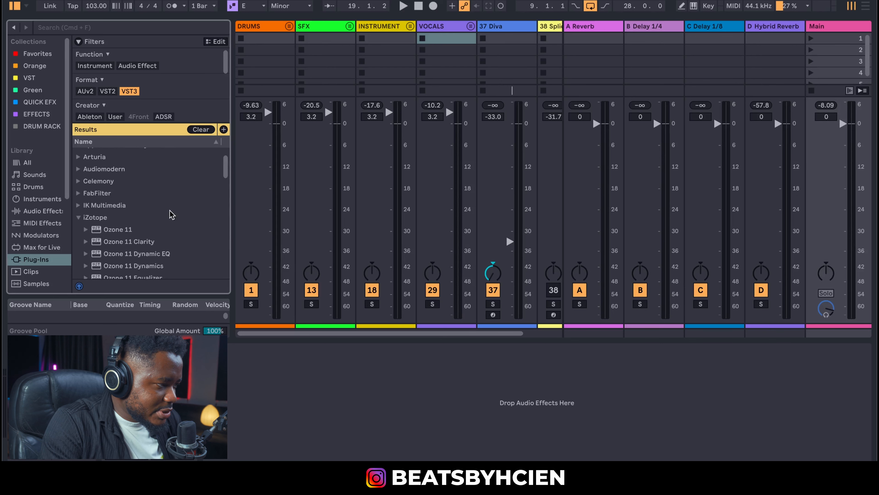
left_click(42, 103)
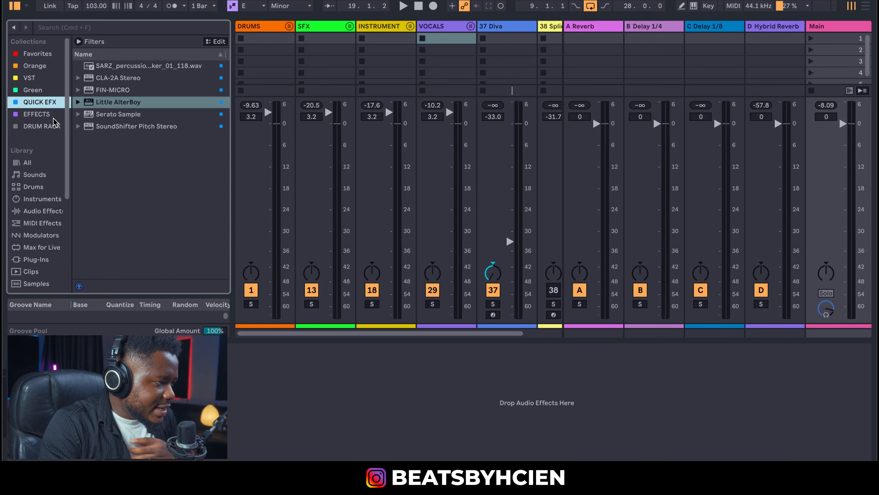
left_click(42, 115)
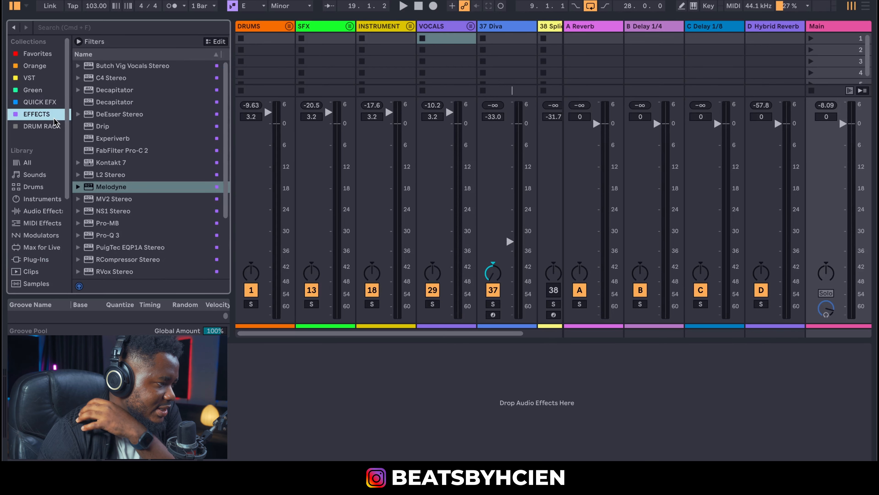
left_click(37, 259)
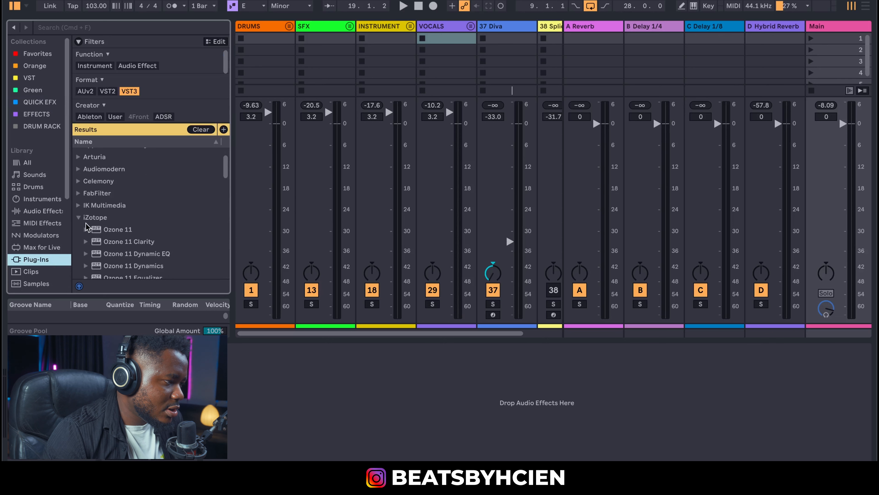
Load T-RackS 6 from the IK Multimedia VST3 plug-ins onto the Main track.
left_click(83, 217)
scroll(138, 228, "down", 15)
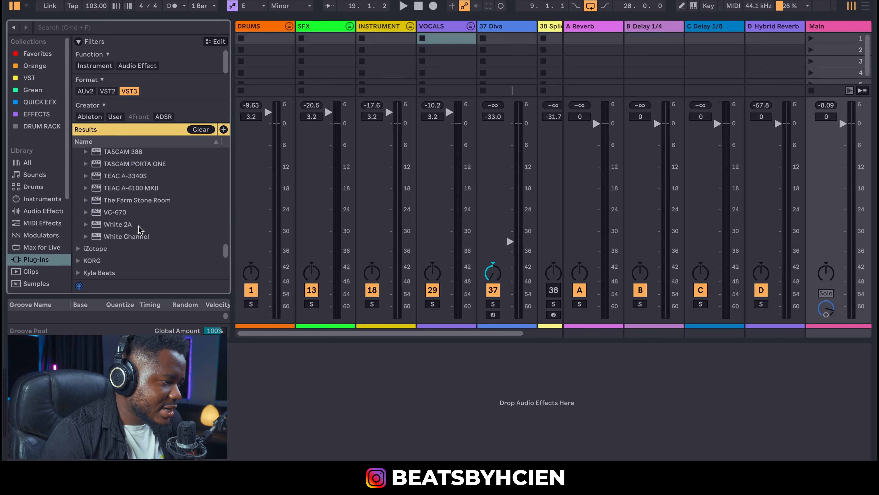
scroll(140, 229, "down", 15)
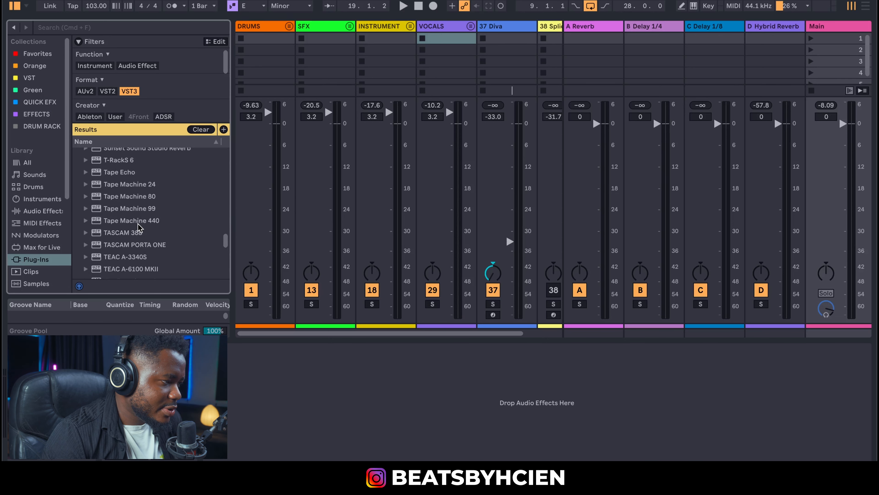
left_click_drag(121, 160, 237, 362)
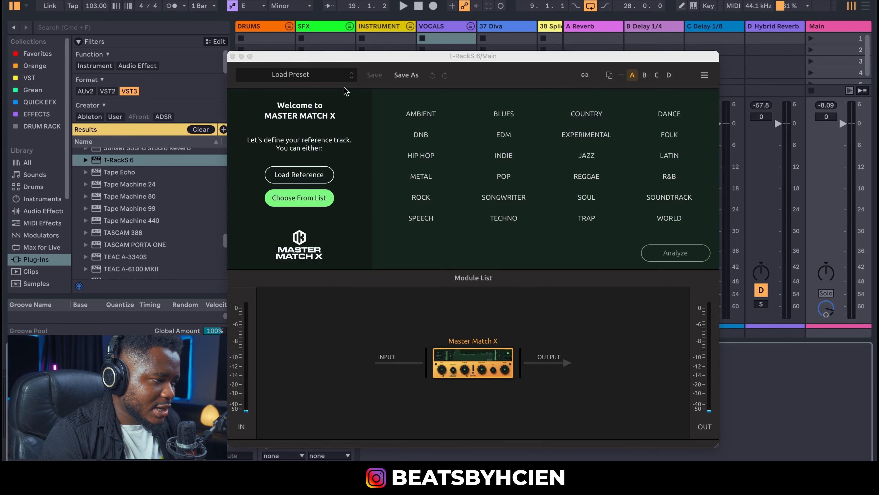
Load the T-RackS 6 mastering preset A New Touch and view its module chain.
left_click(327, 78)
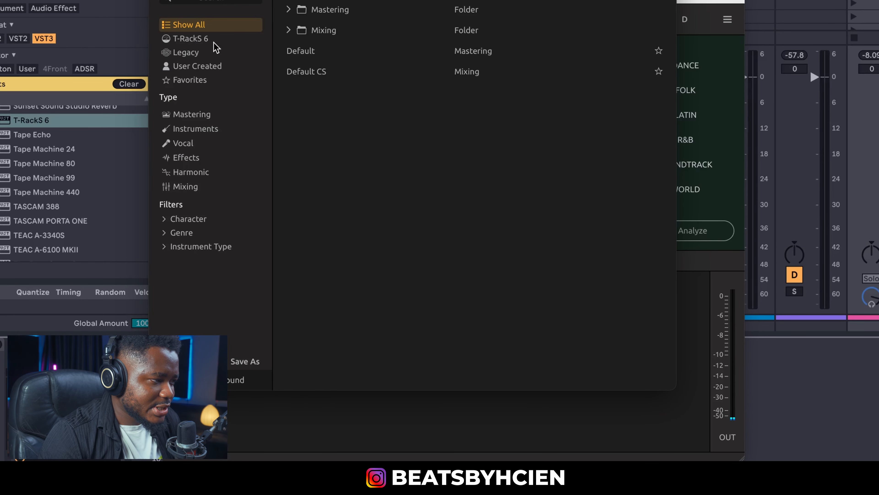
left_click(214, 41)
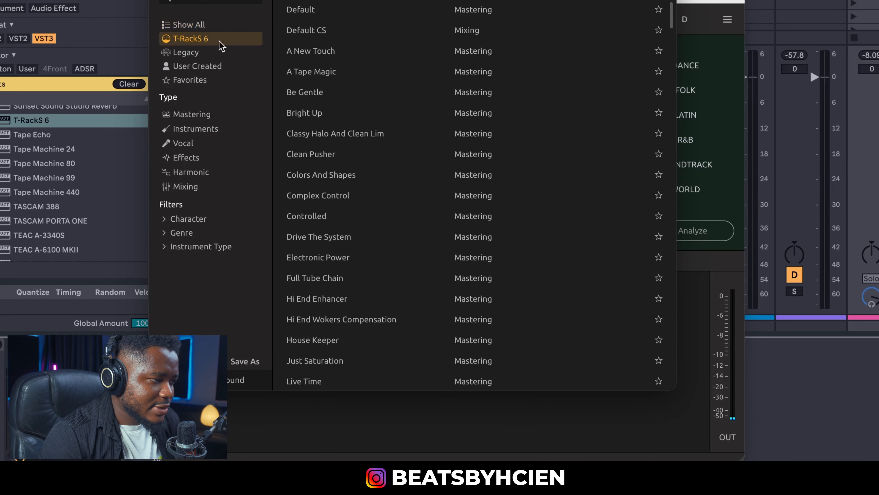
left_click(323, 51)
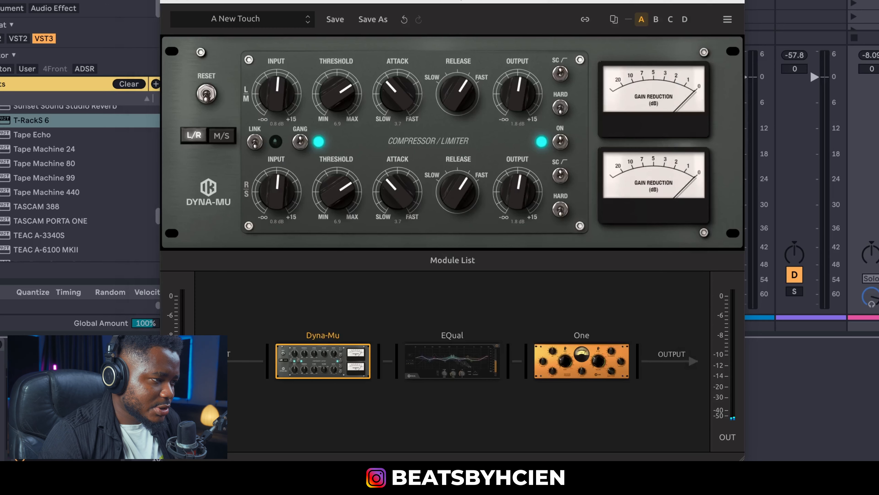
left_click_drag(494, 33, 407, 19)
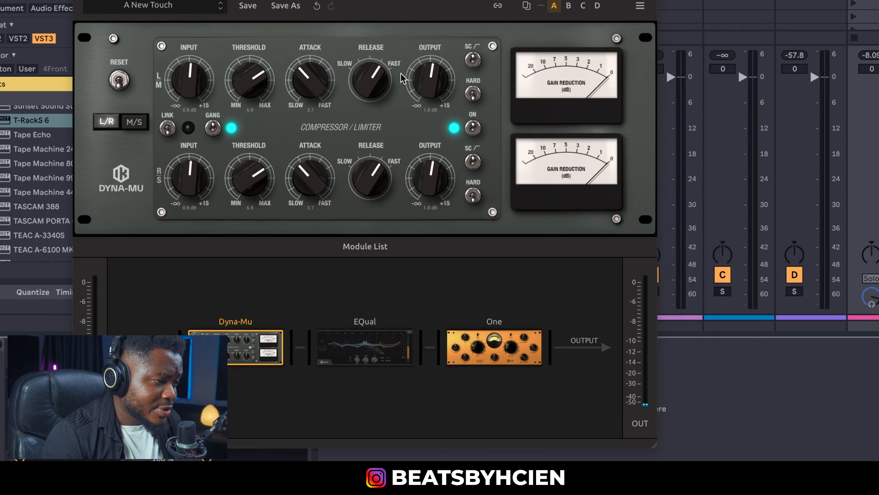
Replace T-RackS 6 on the Main track with a fresh instance of the plug-in.
left_click(171, 10)
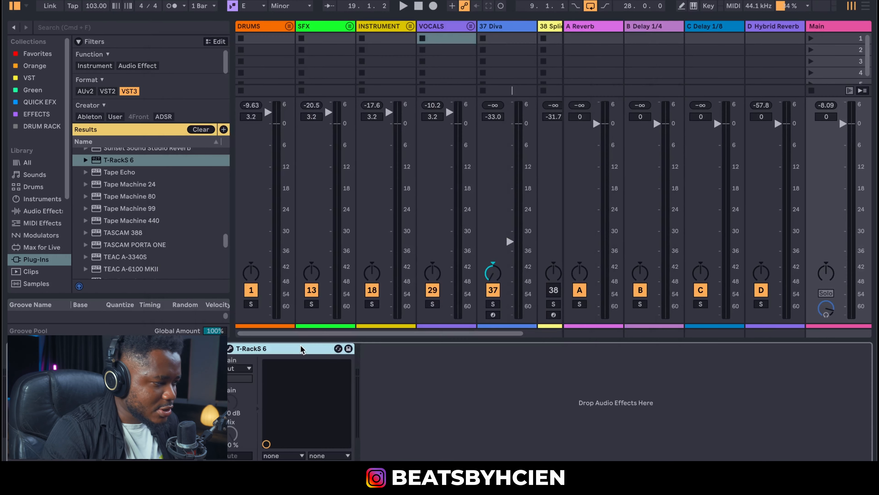
key("Delete")
left_click_drag(115, 160, 238, 402)
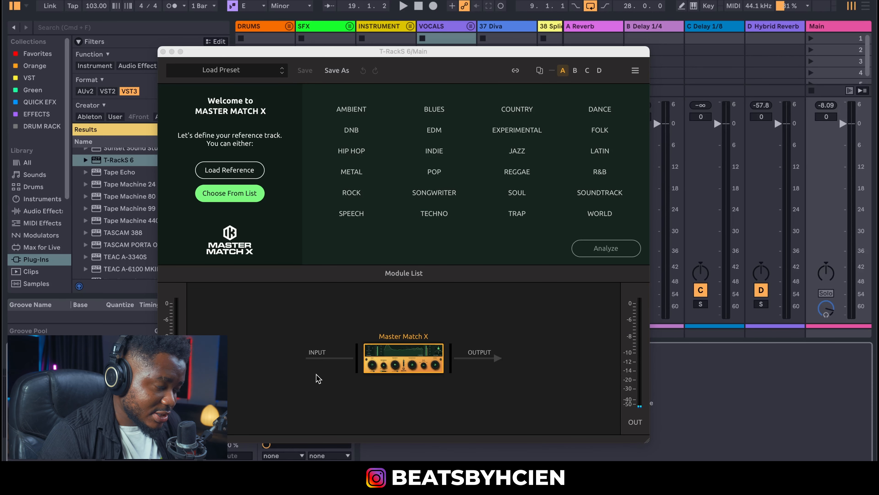
Load the T-RackS 6 mastering preset A New Touch on the Main track's plug-in.
left_click_drag(303, 56, 391, 32)
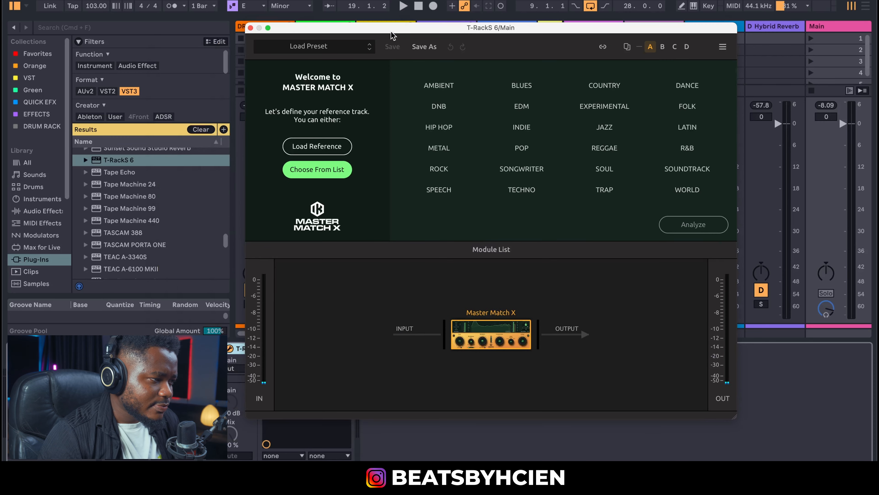
left_click(318, 49)
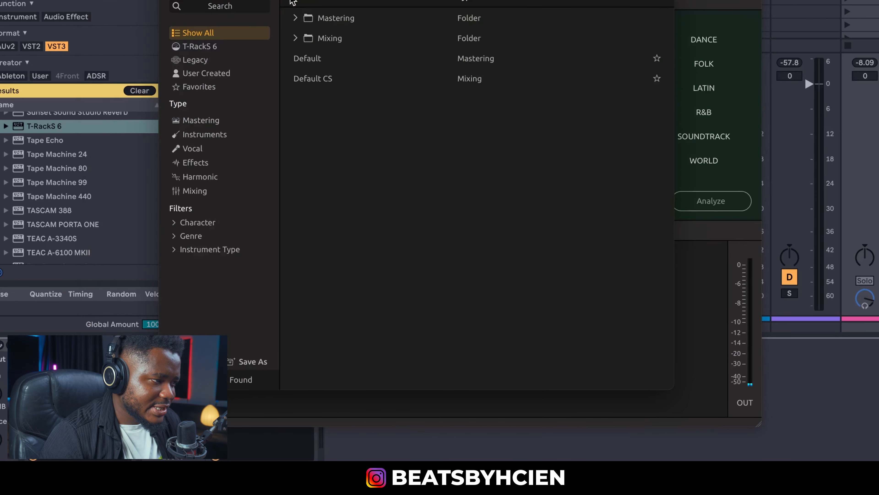
left_click(276, 96)
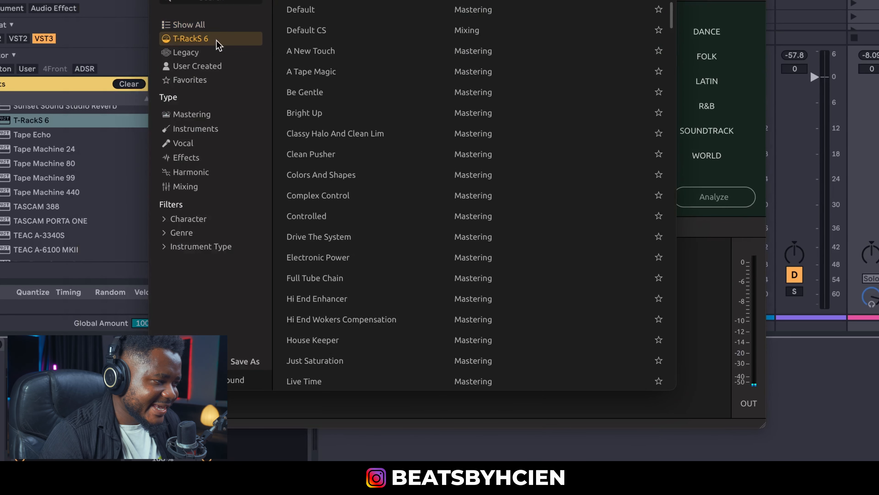
left_click(326, 55)
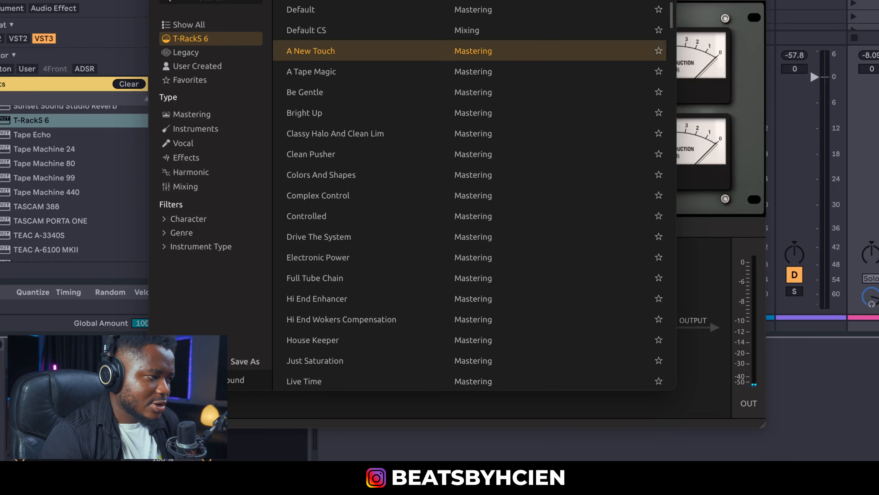
key("Escape")
left_click_drag(504, 2, 456, 0)
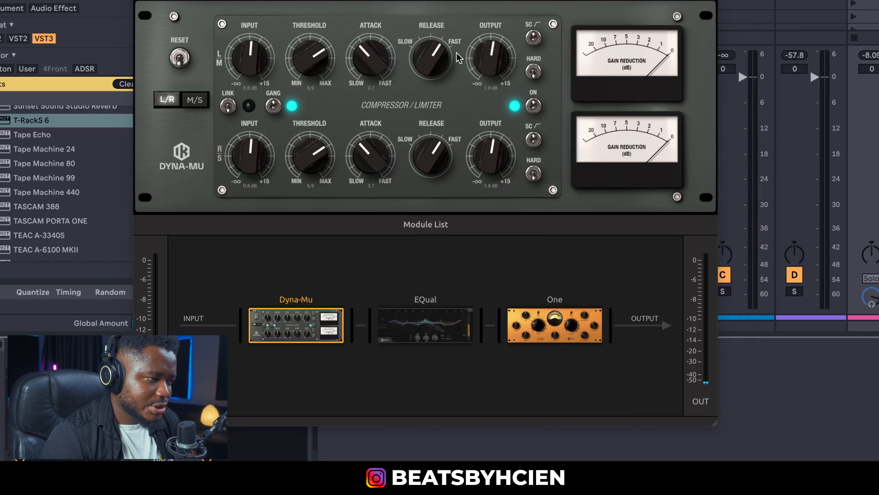
Raise the Dyna-Mu compressor's output to 4.6 dB and play the song to hear the result.
left_click_drag(492, 51, 492, 49)
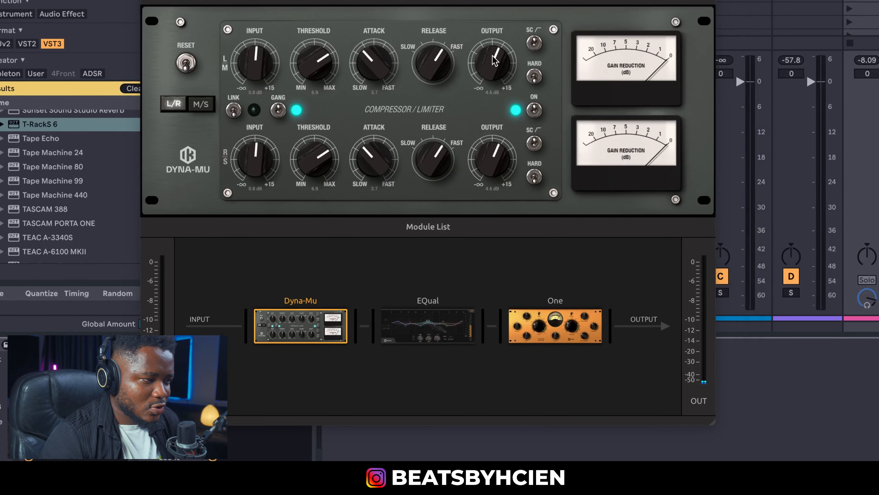
key("space")
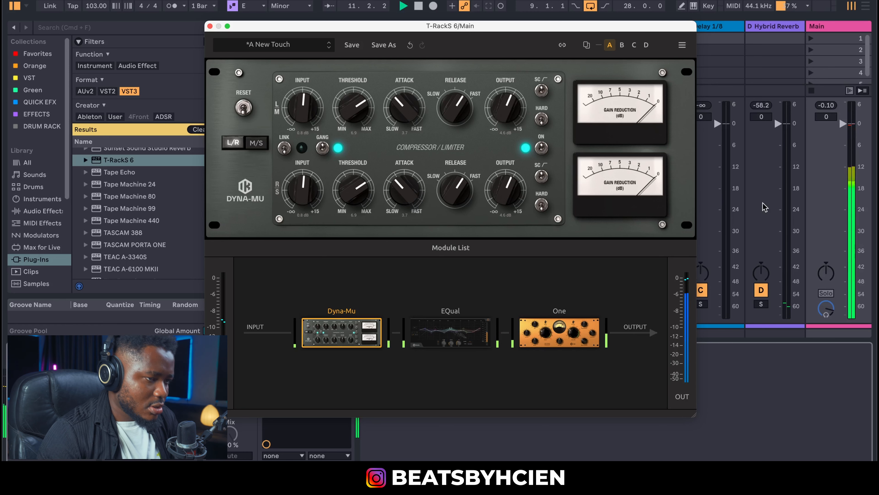
left_click_drag(497, 29, 546, 1)
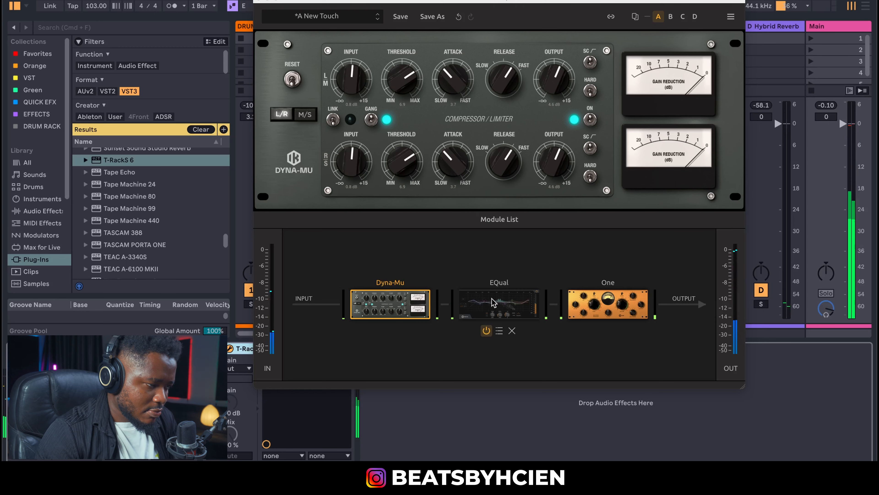
Open the One module of the chain, reduce its Body, and increase its Width and Analog.
left_click(499, 304)
left_click(607, 304)
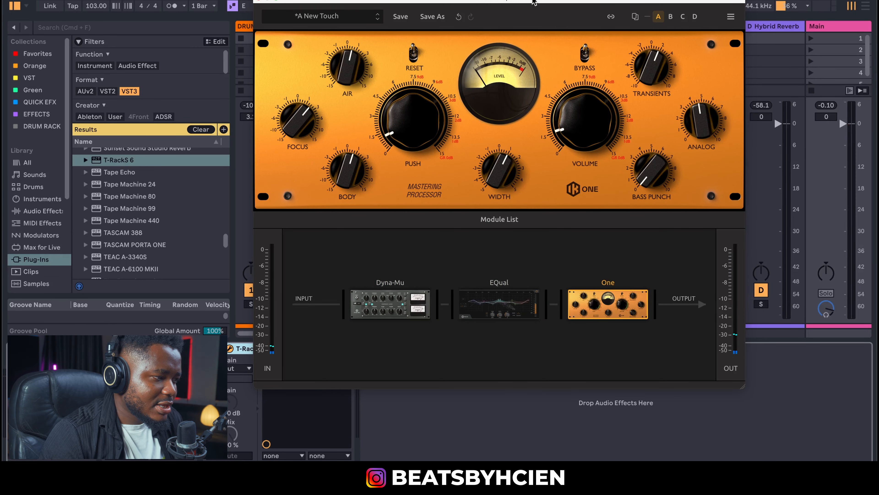
left_click_drag(533, 2, 486, 2)
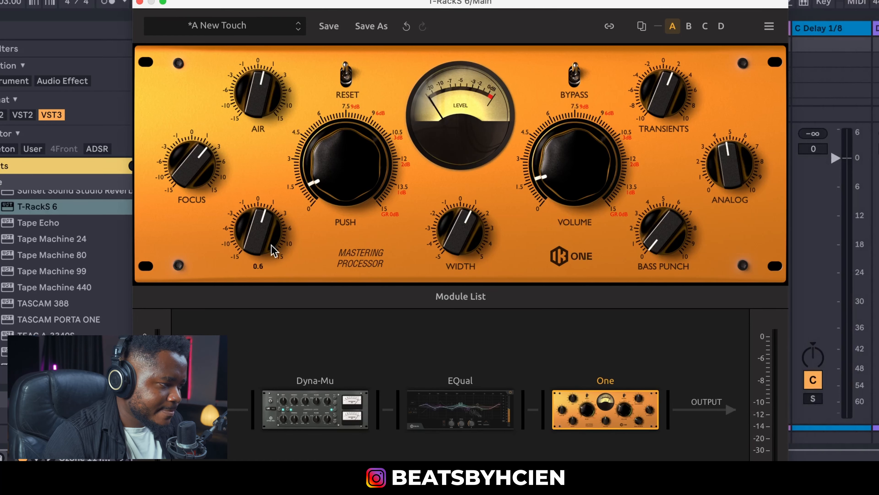
left_click_drag(271, 244, 266, 248)
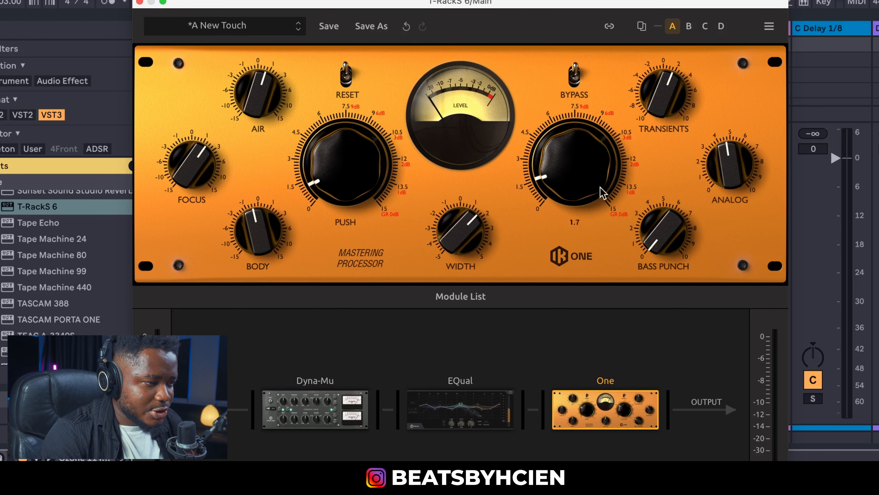
left_click_drag(727, 176, 729, 160)
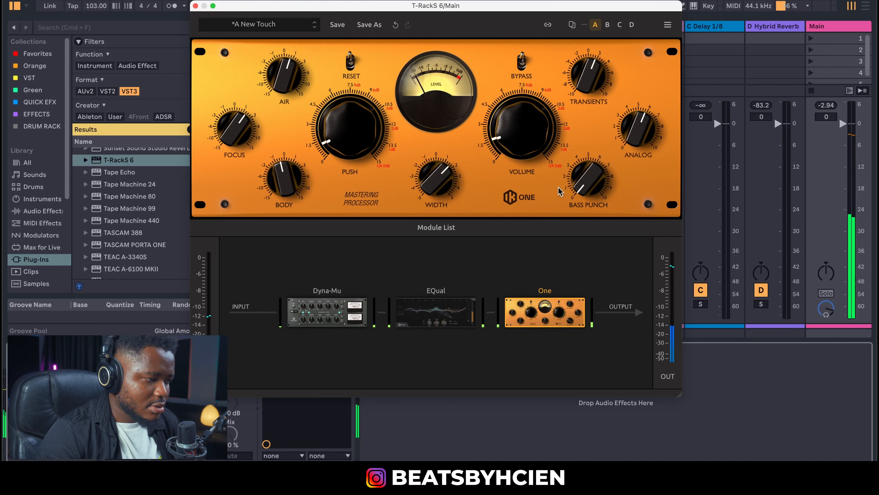
Bring the One module's Body up to about zero and add a little Bass Punch.
left_click_drag(503, 6, 611, 0)
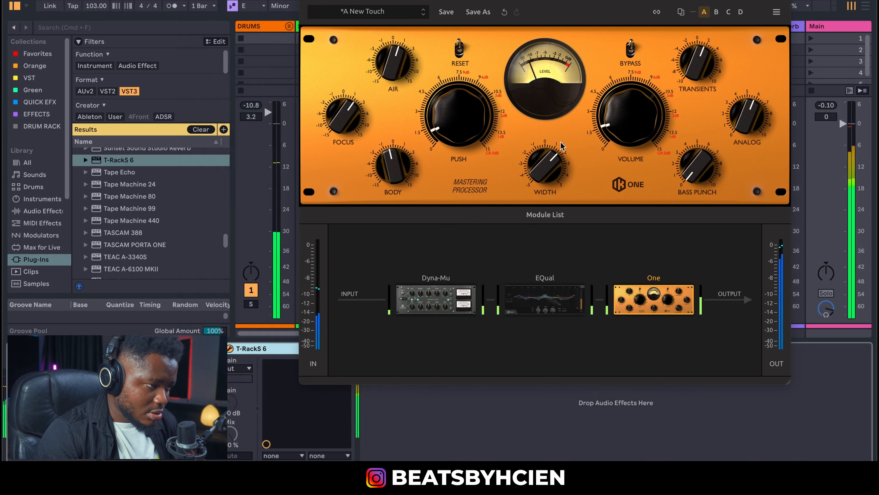
mouse_move(398, 160)
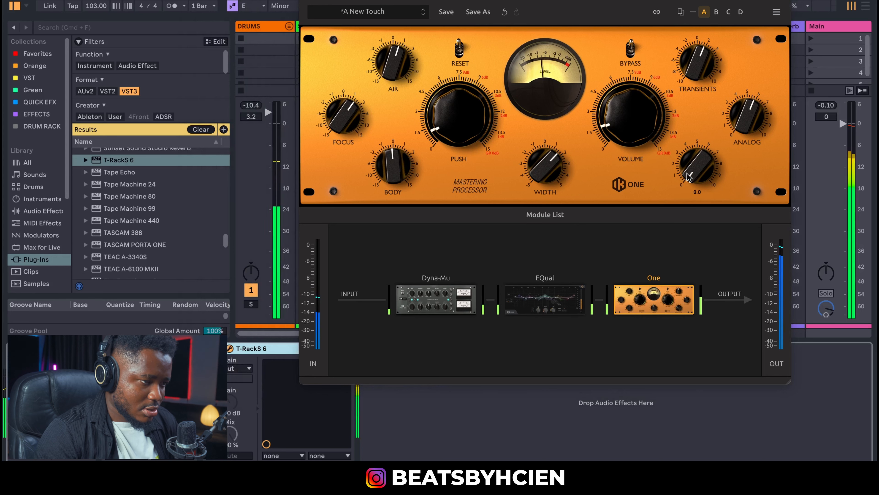
left_click_drag(689, 177, 686, 170)
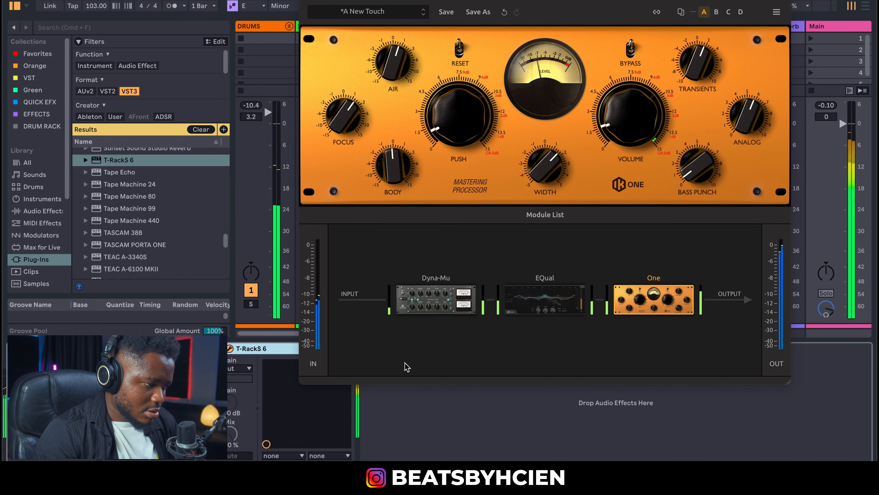
Unfold the VOCALS group and review its track levels in the mixer during playback.
left_click(260, 27)
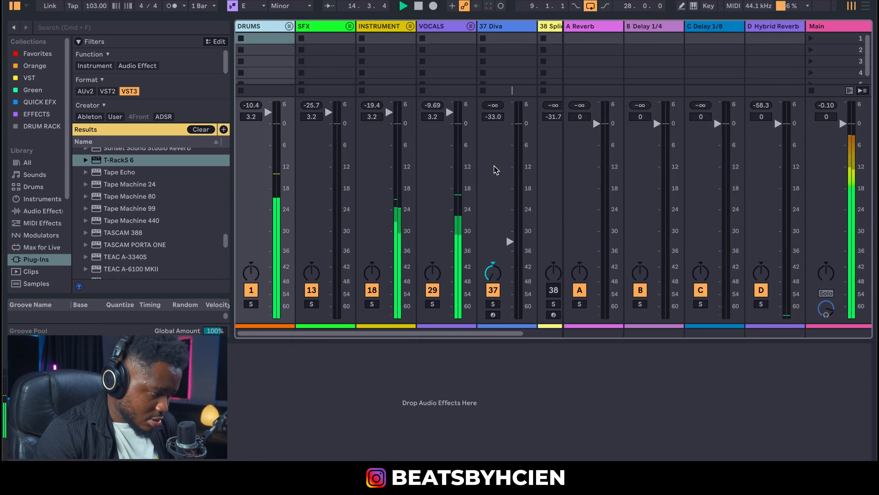
scroll(495, 336, "right", 2)
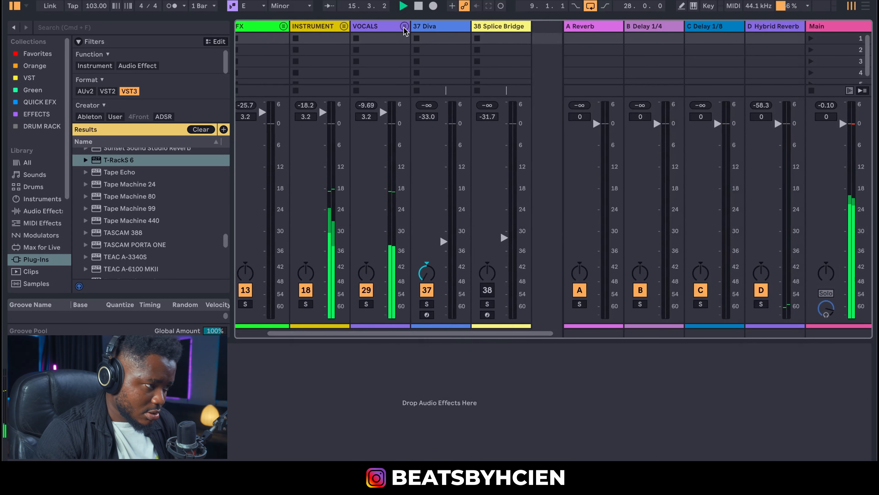
scroll(474, 212, "right", 5)
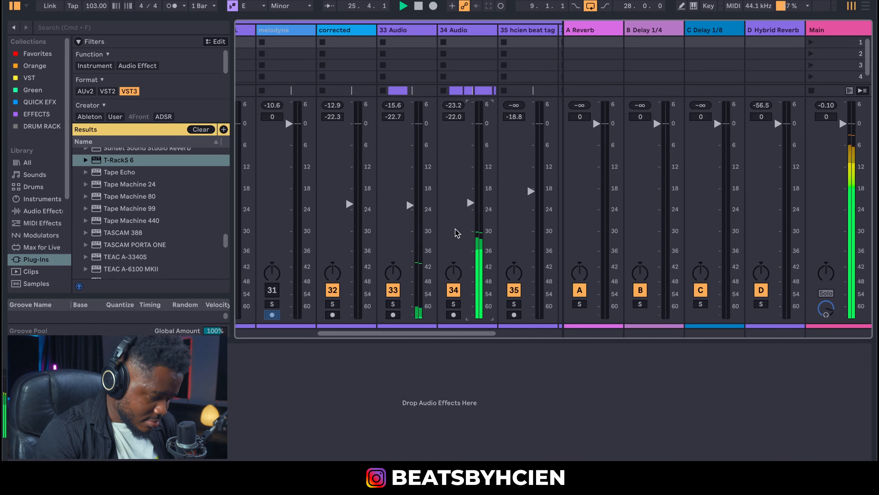
Return to T-RackS 6 on the Main track, lower the One module's Air to about zero, and raise Push slightly.
left_click(846, 27)
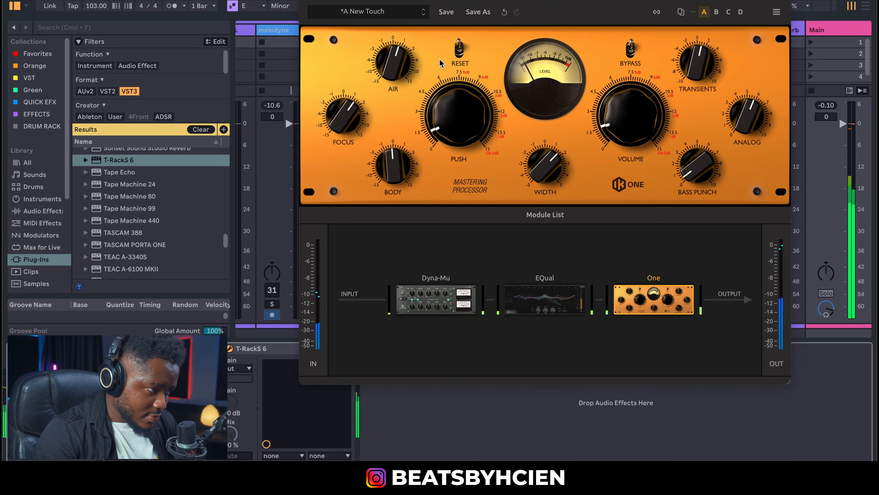
left_click_drag(394, 68, 396, 73)
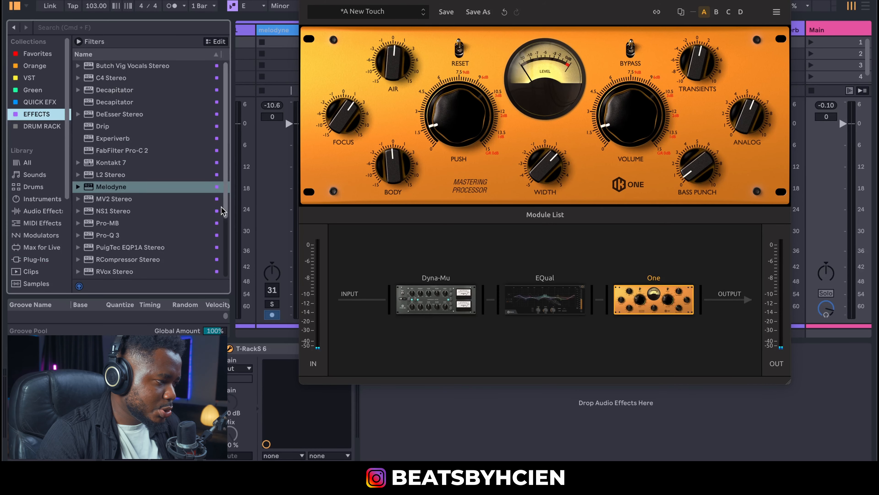
Add WLM Meter Stereo from the EFFECTS collection after T-RackS 6 on the Main track and place its window beside T-RackS 6.
scroll(224, 211, "down", 5)
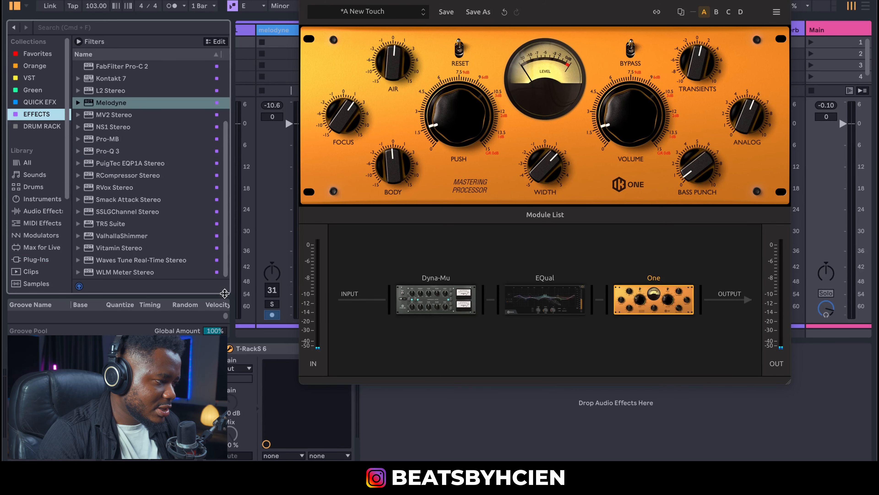
left_click_drag(127, 272, 235, 347)
left_click_drag(332, 393, 332, 394)
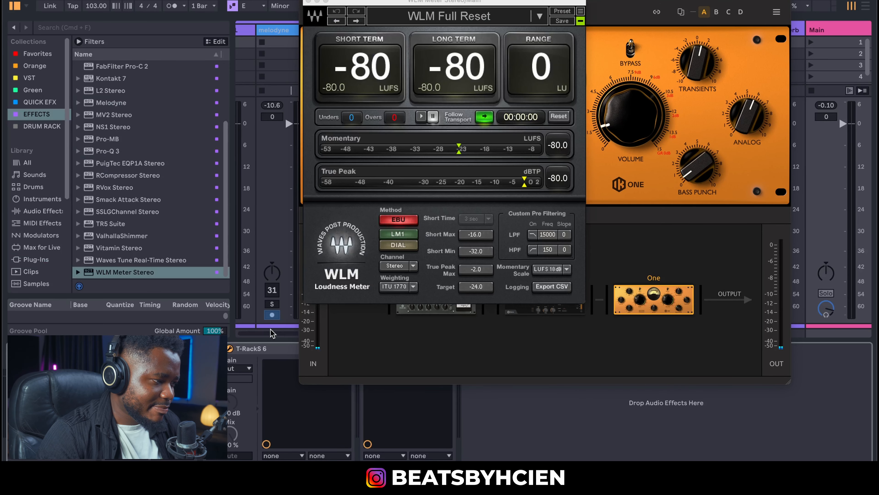
left_click_drag(453, 2, 138, 5)
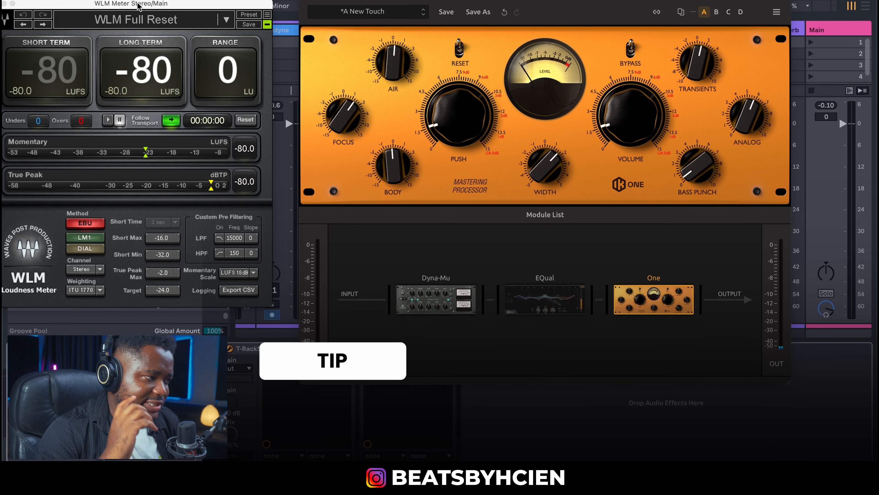
left_click_drag(124, 5, 132, 6)
Raise the One module's Volume while checking the song's loudness on the WLM Meter during playback.
key("space")
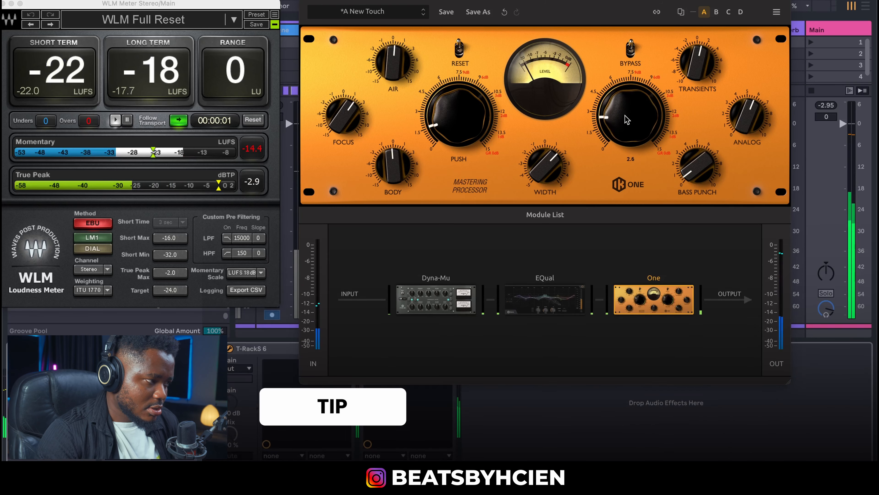
mouse_move(628, 118)
left_mouse_down()
mouse_move(626, 108)
mouse_move(622, 122)
left_mouse_up()
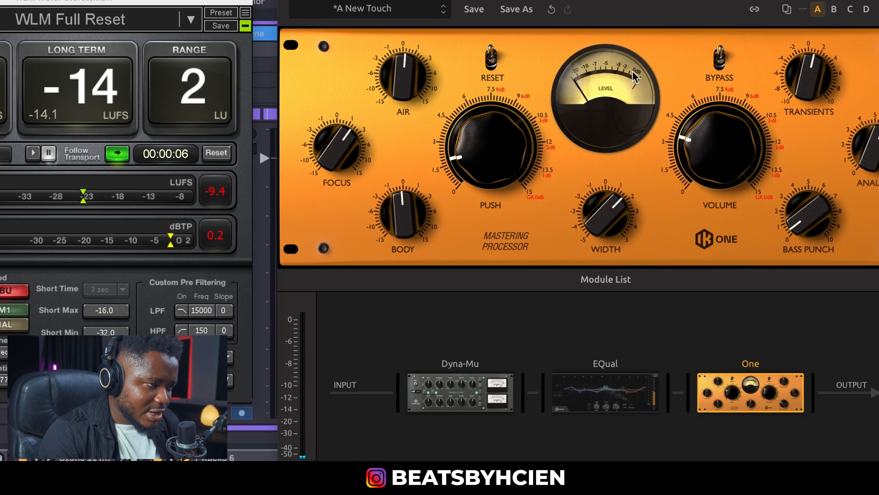
key("space")
left_click_drag(492, 170, 492, 169)
left_click_drag(709, 154, 712, 110)
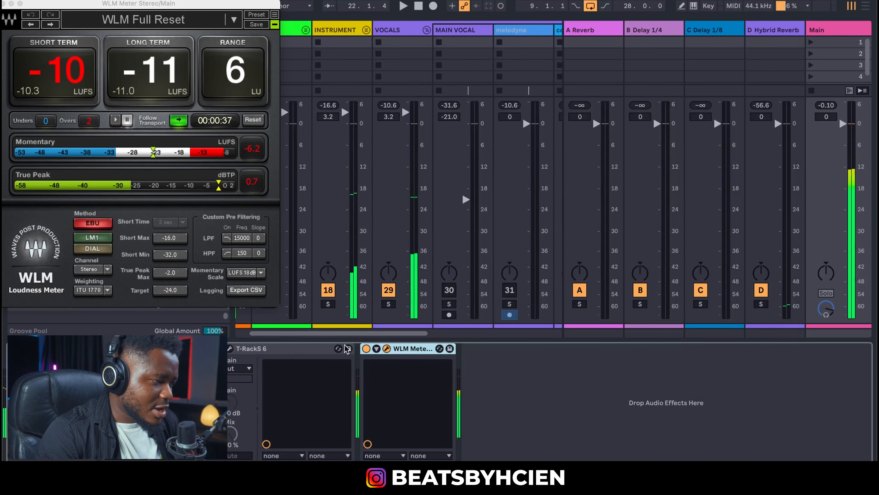
Solo and unfold the DRUMS group, and lower RIM to -20.0 dB and 4 Ella Clap_103 to -16.7 dB.
left_click_drag(328, 333, 312, 333)
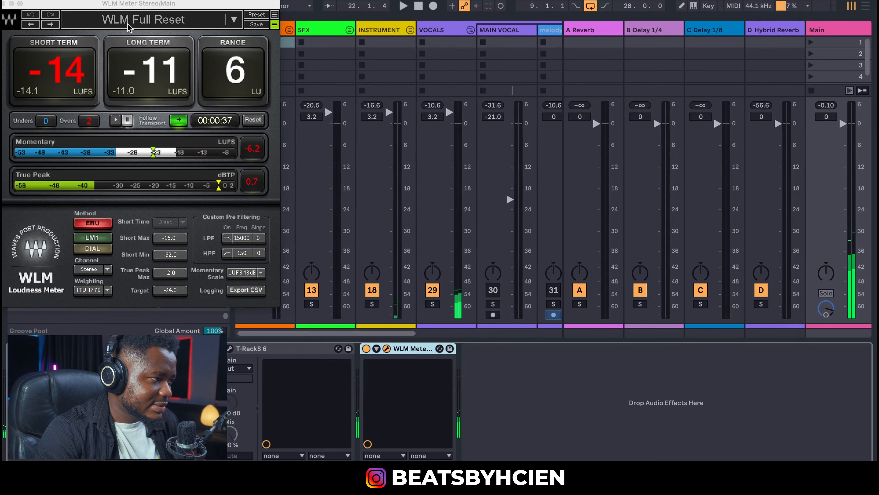
left_click(3, 5)
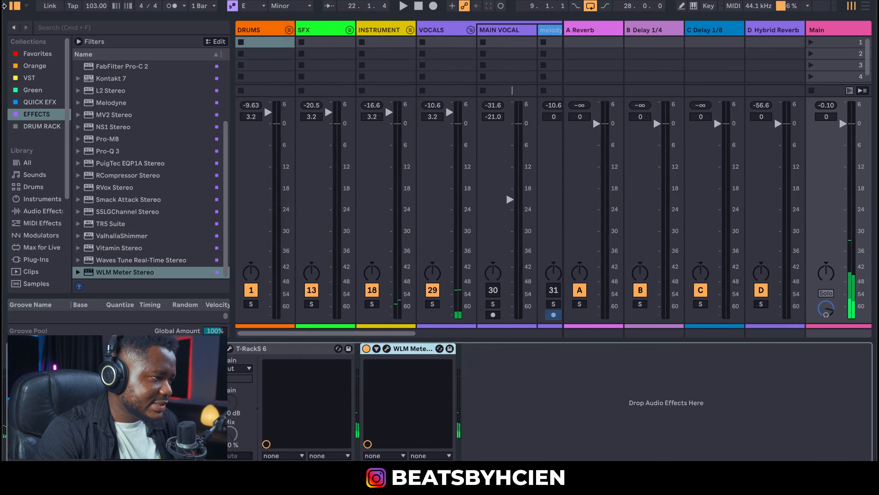
left_click(251, 304)
left_click(290, 30)
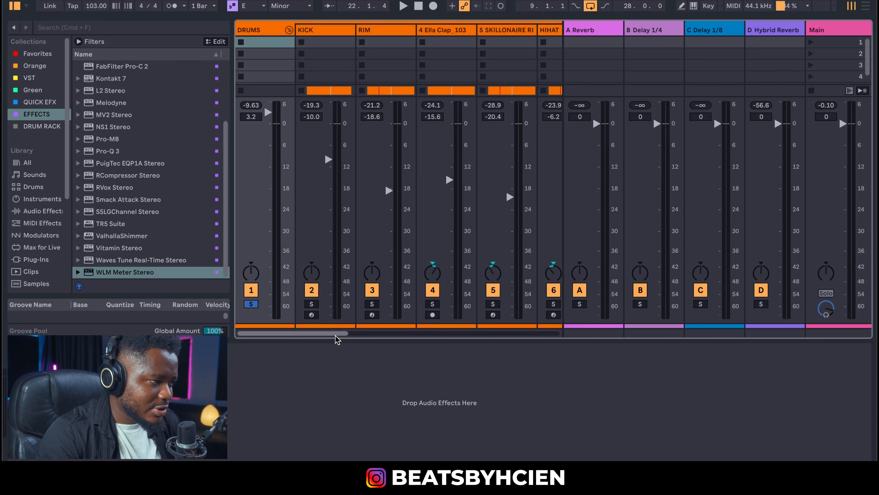
key("space")
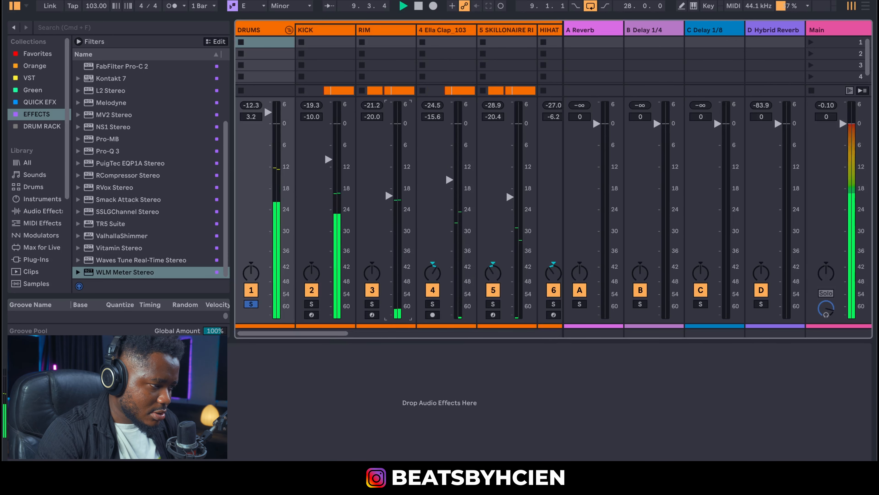
left_click_drag(450, 181, 449, 185)
key("space")
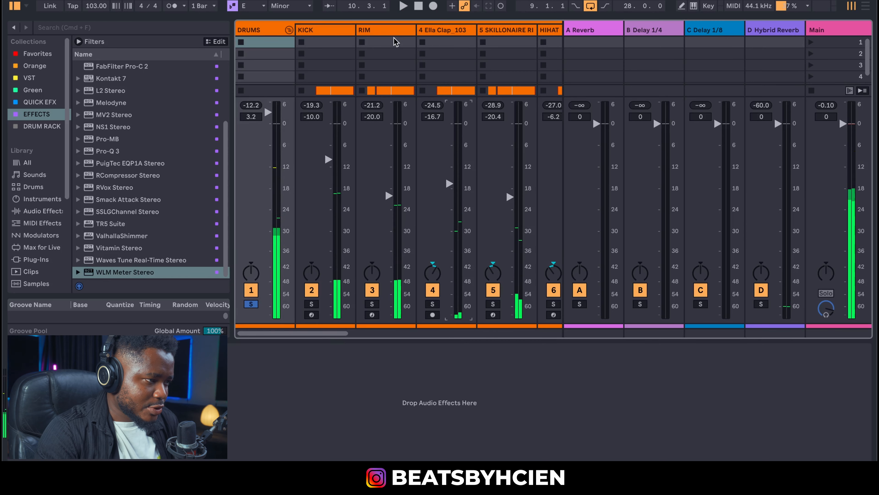
Select the RIM, 4 Ella Clap_103 and 5 SKILLONAIRE RI tracks and lower them together to about -24, -21 and -25 dB.
left_click(395, 42)
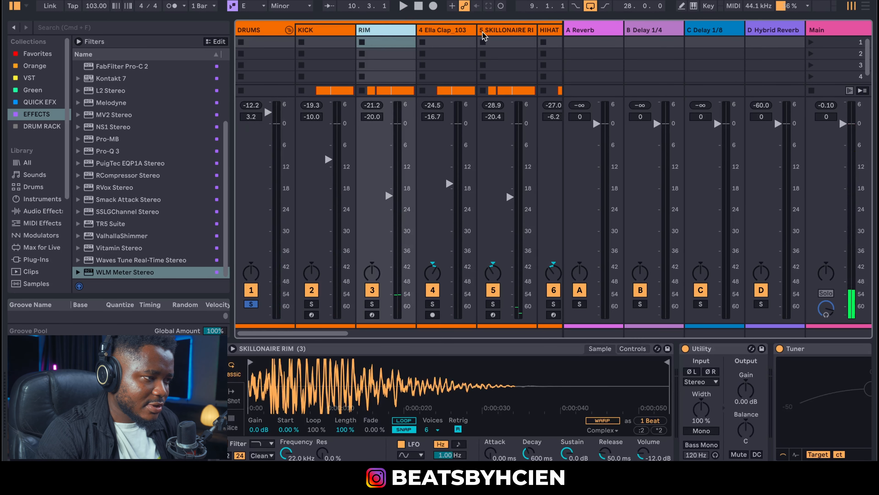
left_click(516, 41, "shift")
left_click_drag(509, 197, 510, 219)
key("space")
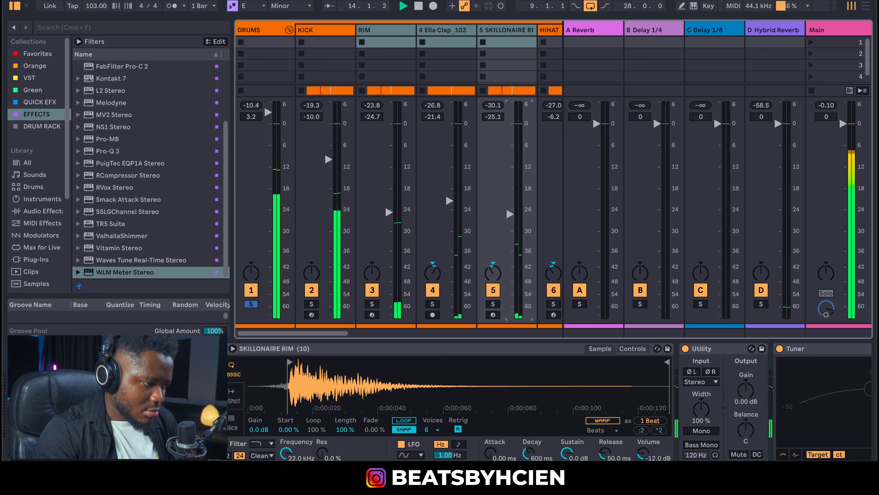
Lower the 8 Ella Percs_103 track to -12.4 dB, stop playback, and turn off the DRUMS group's solo.
scroll(498, 211, "right", 8)
left_click_drag(412, 143, 412, 169)
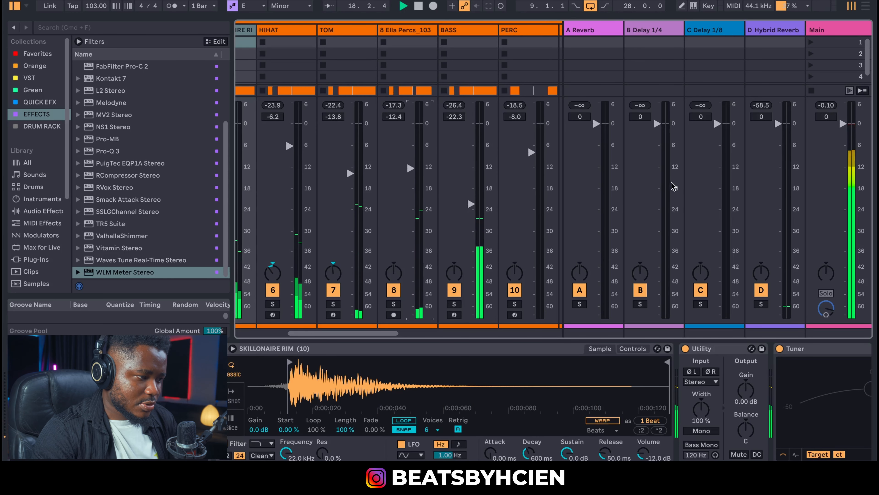
left_click_drag(395, 333, 295, 335)
key("space")
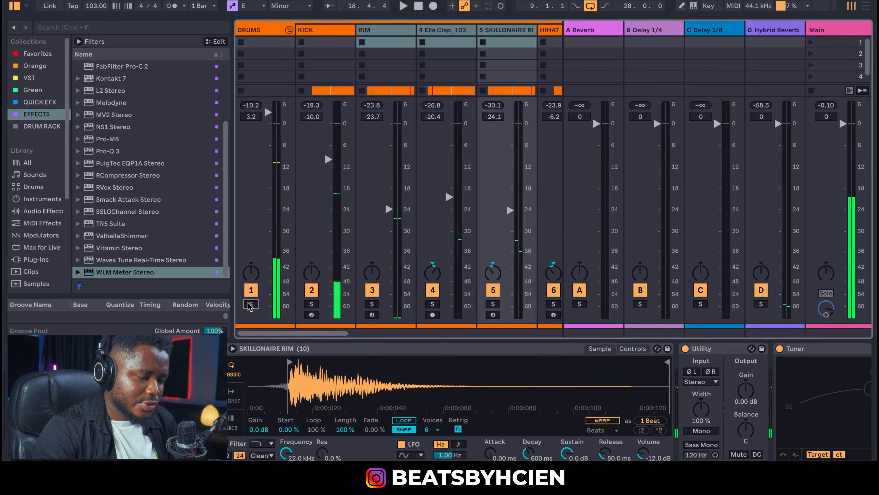
Play the song with the Main track's WLM Meter and T-RackS 6 open to check its loudness.
left_click(844, 56)
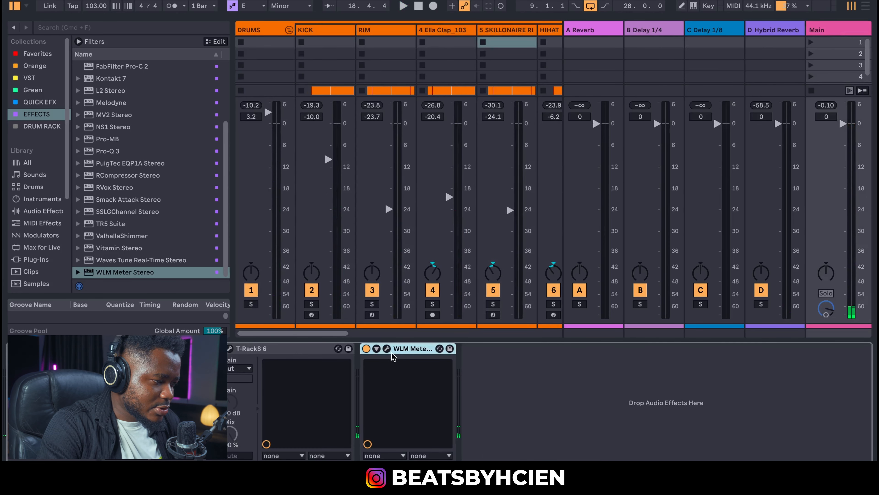
left_click(386, 348)
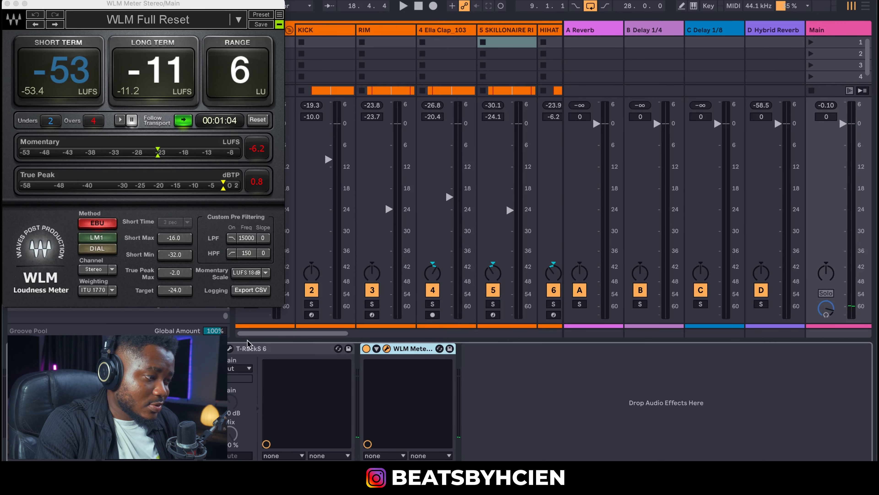
left_click(230, 348)
key("space")
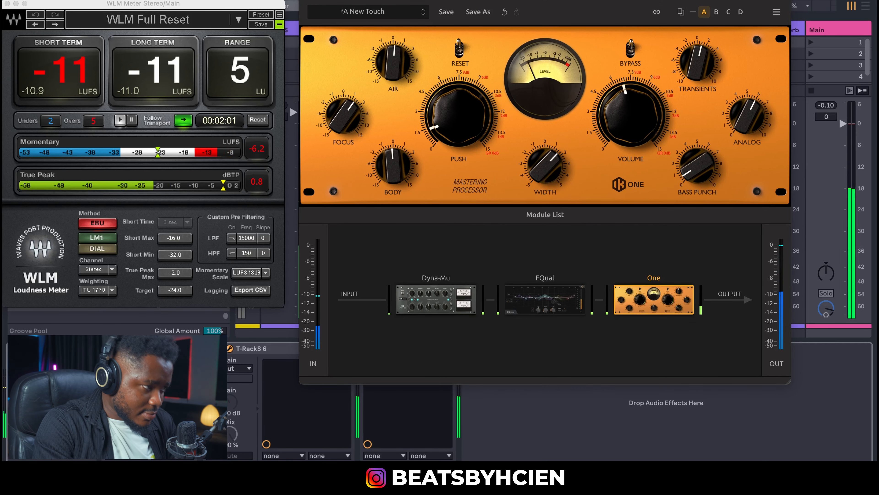
key("super+w")
scroll(477, 68, "left", 5)
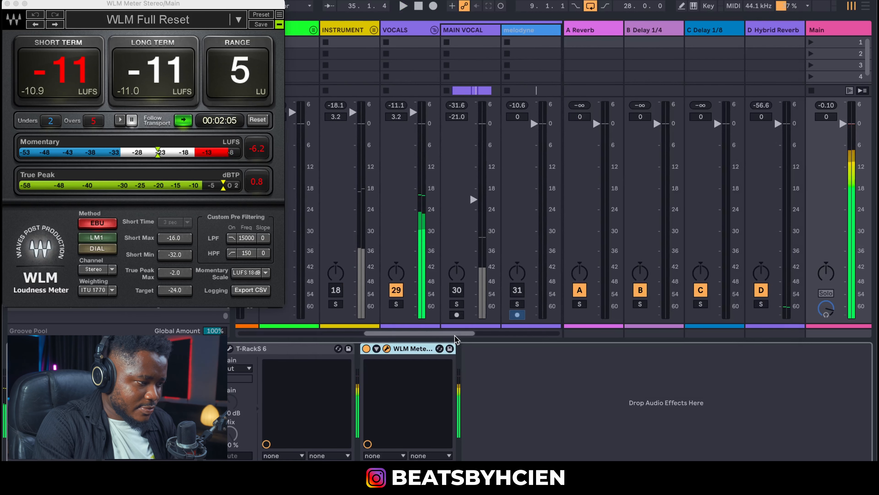
Turn on the second Pro-DS on the corrected vocal track and review its settings during playback.
scroll(439, 82, "right", 5)
left_click(437, 32)
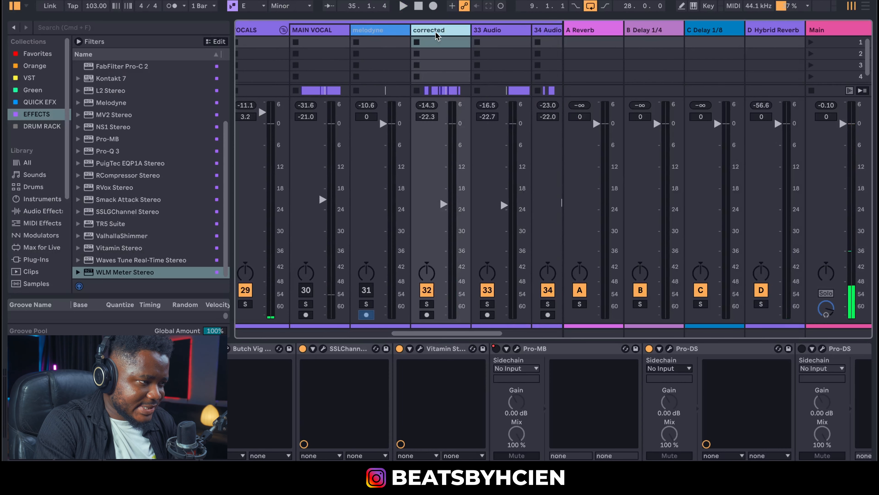
scroll(549, 402, "right", 6)
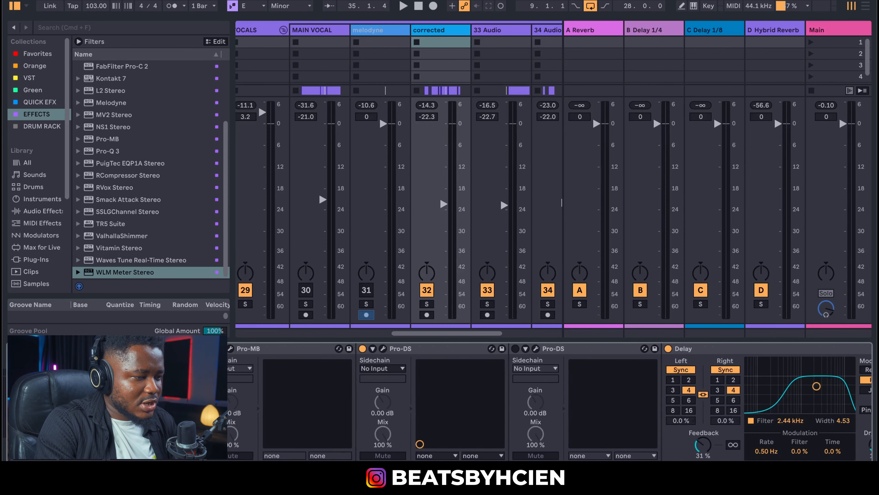
left_click(515, 349)
key("space")
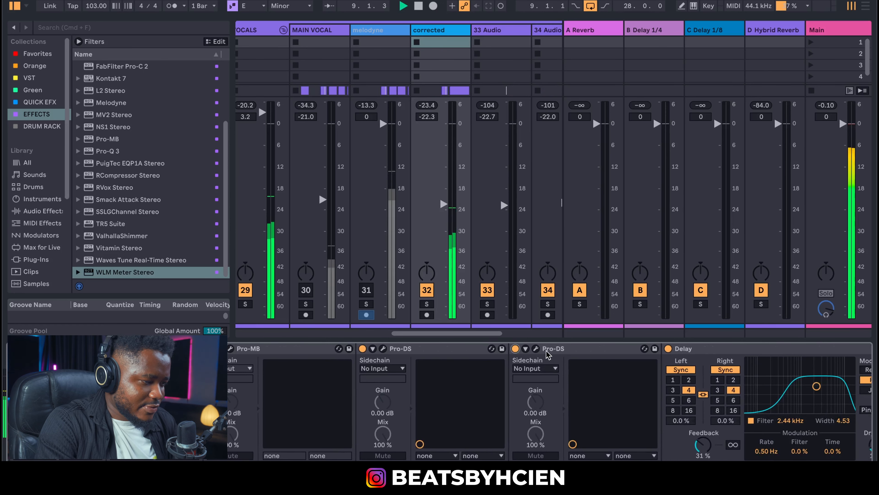
left_click(536, 348)
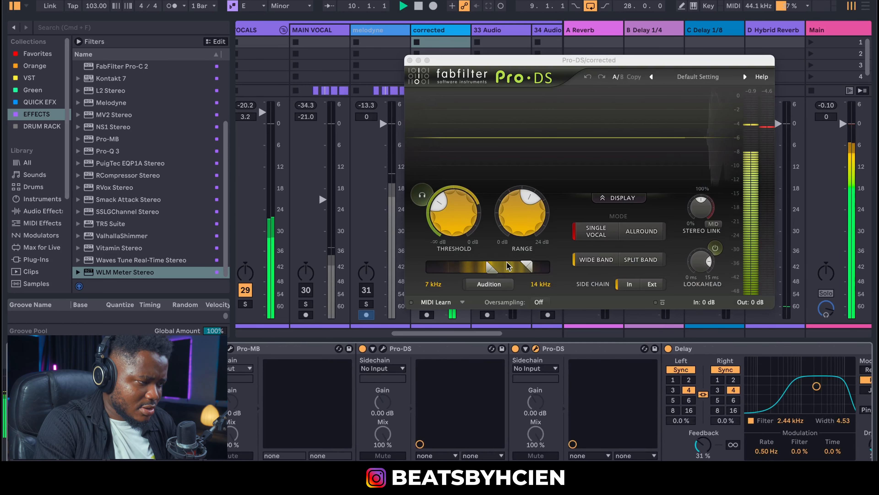
left_click(410, 60)
scroll(434, 334, "right", 3)
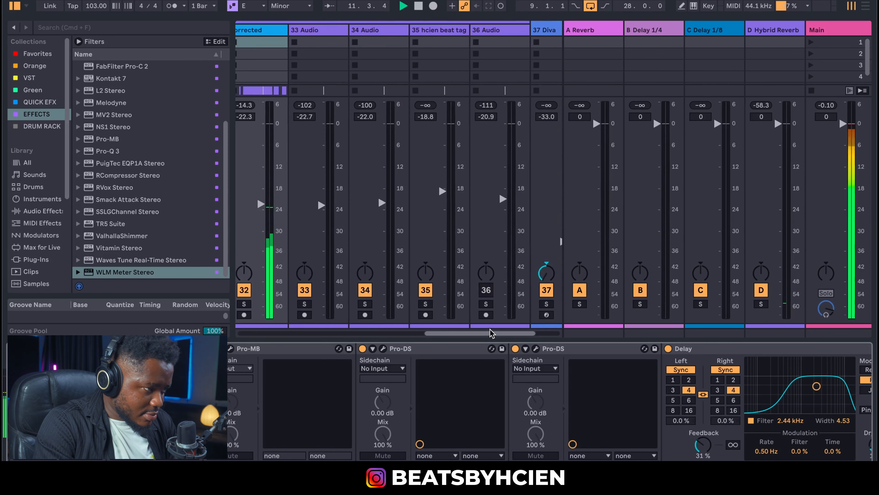
Group the Main track's mastering devices through WLM Meter, and play the song to check its loudness on the meter.
left_click(377, 31)
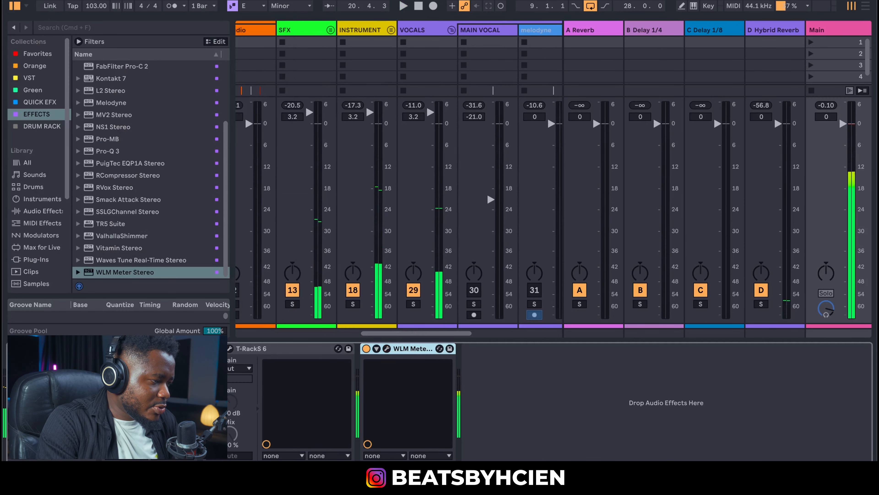
left_click(69, 348)
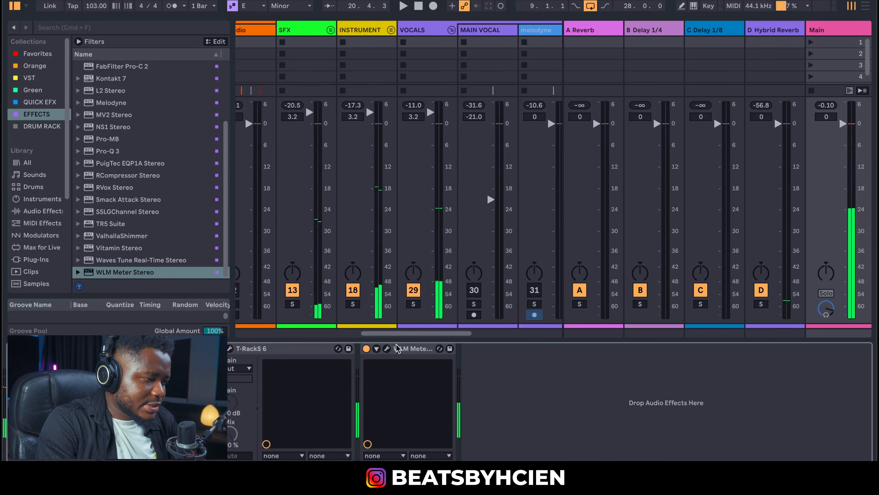
left_click(411, 349, "shift")
key("super+g")
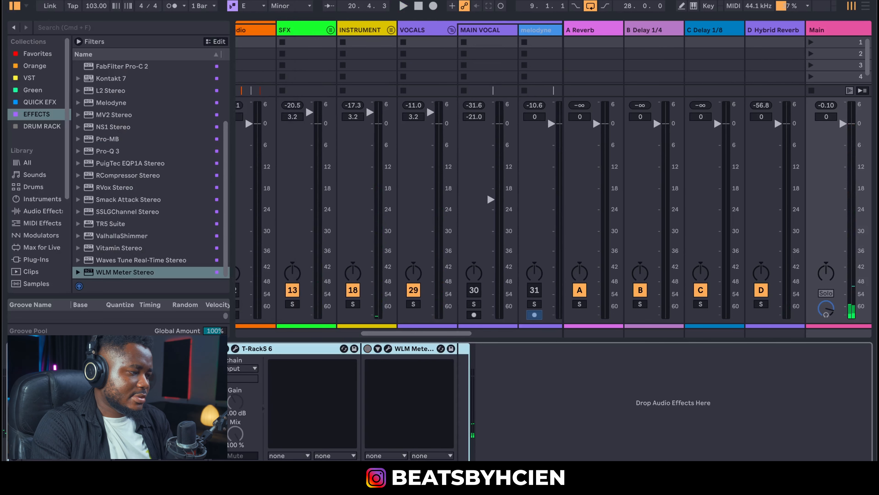
key("space")
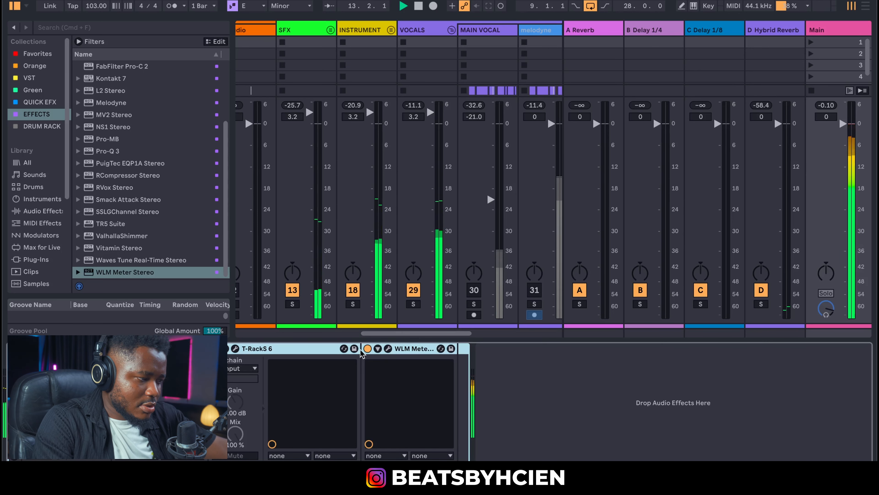
left_click(388, 348)
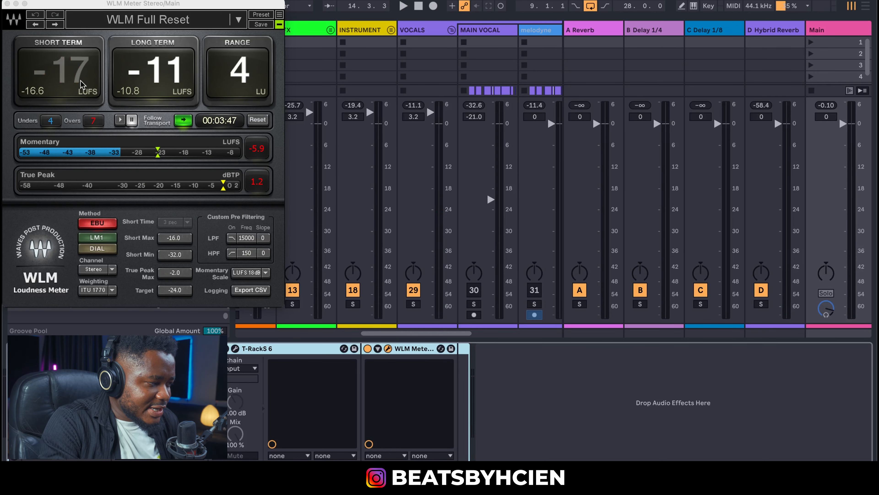
left_click(7, 4)
Add Pro-Q 3 to the Main track before Ozone 11 Imager and create a Low Cut band at about 64 Hz.
left_click(271, 345)
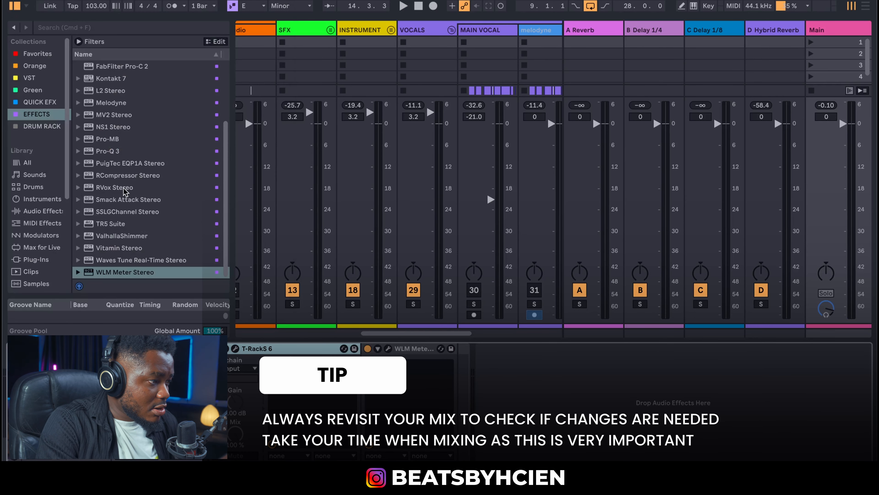
double_click(108, 154)
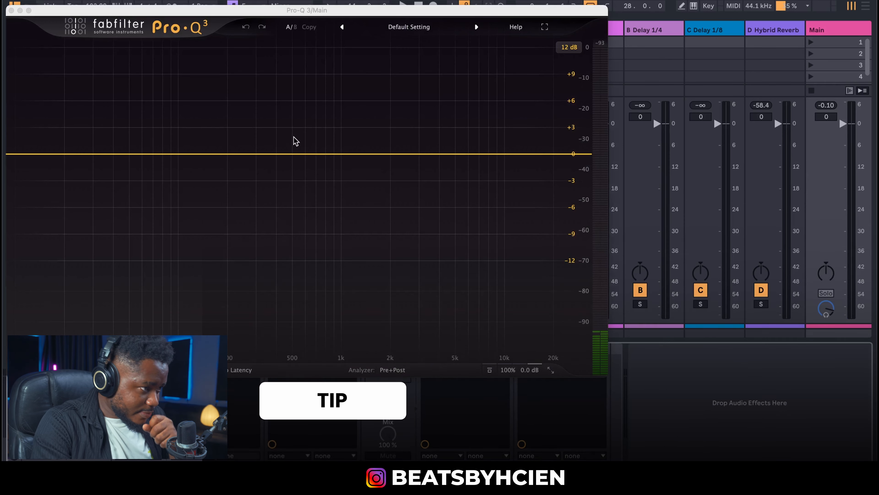
left_click_drag(406, 10, 511, 0)
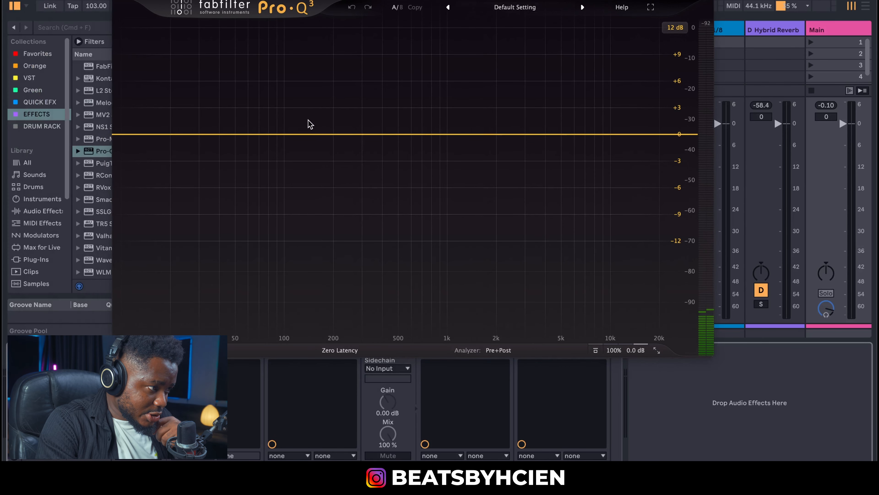
left_click(253, 142)
right_click(252, 141)
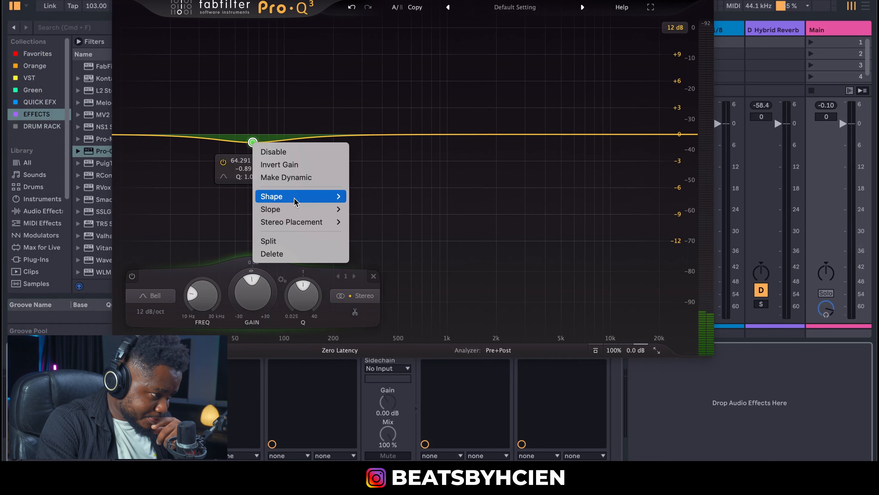
mouse_move(297, 196)
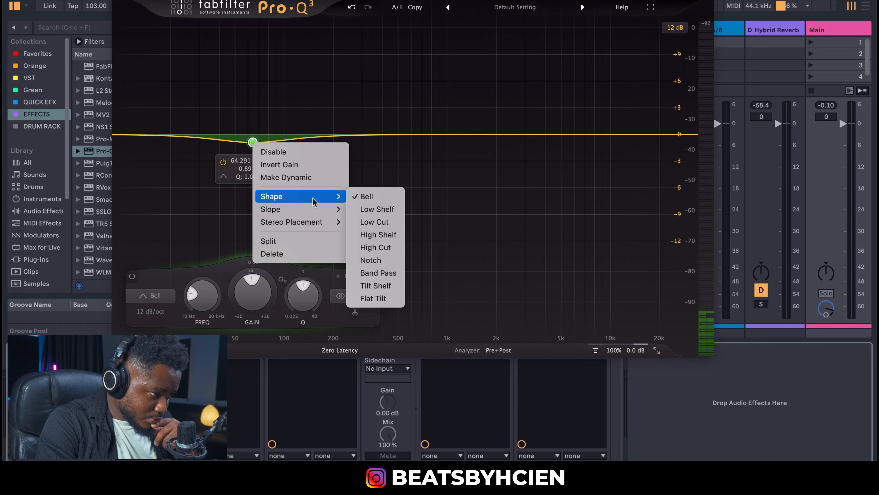
left_click(373, 222)
Set the Pro-Q 3 low cut's stereo placement to Side, raise its frequency to between 100 and 200 Hz, and audition it.
right_click(253, 135)
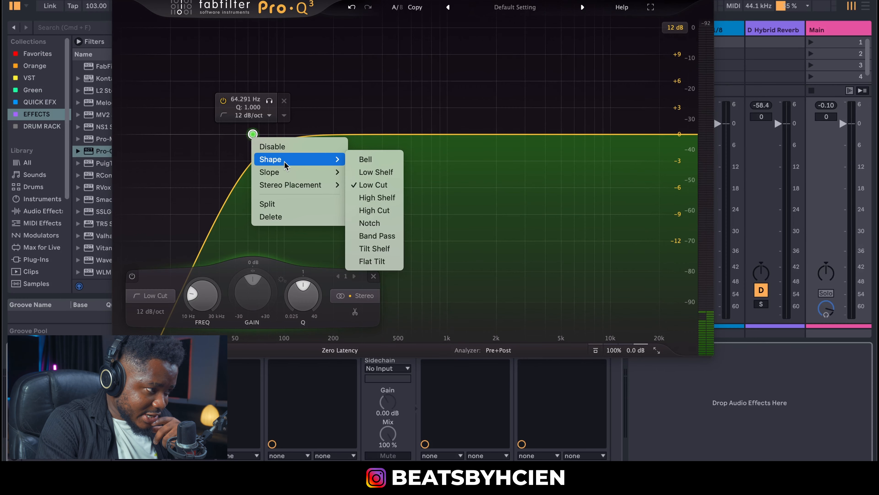
mouse_move(286, 172)
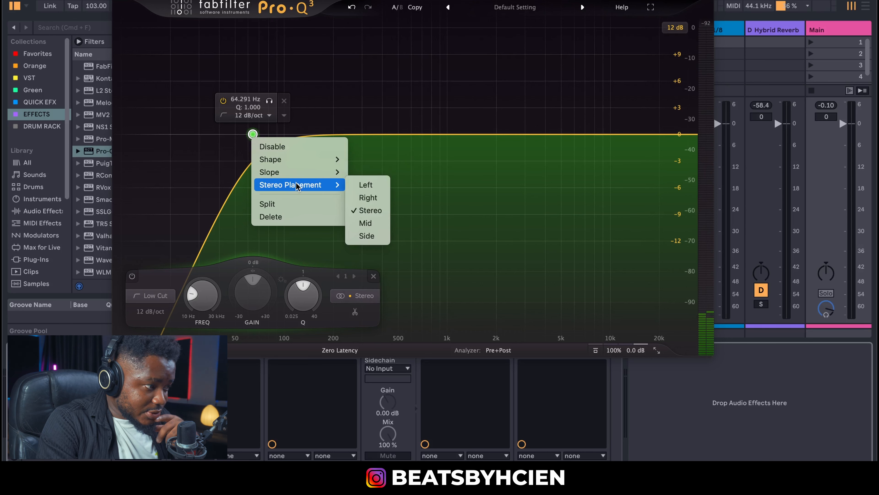
left_click(369, 238)
left_click_drag(257, 138, 320, 136)
key("space")
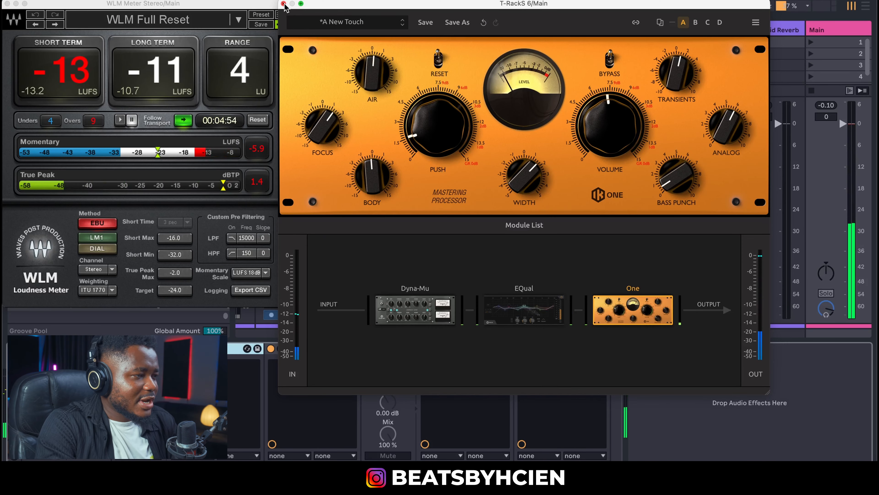
left_click(283, 4)
left_click(7, 4)
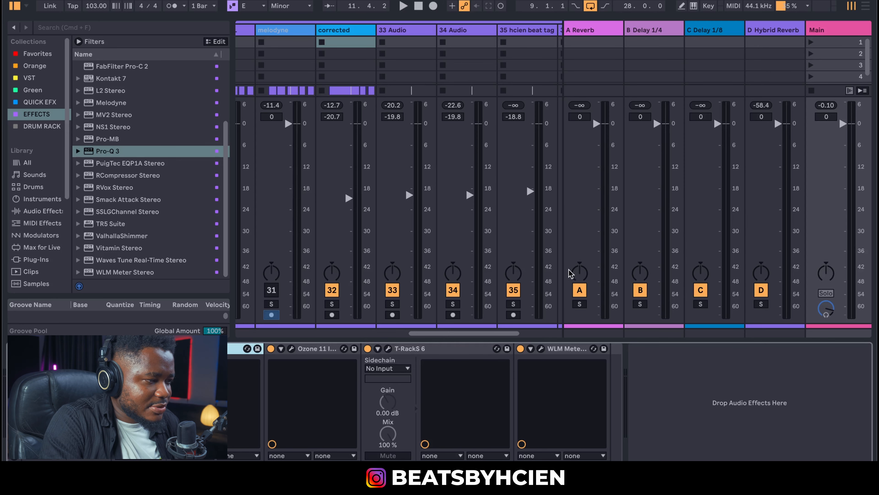
Switch to the Arrangement and fold the corrected, melodyne and MAIN VOCAL tracks.
key("Tab")
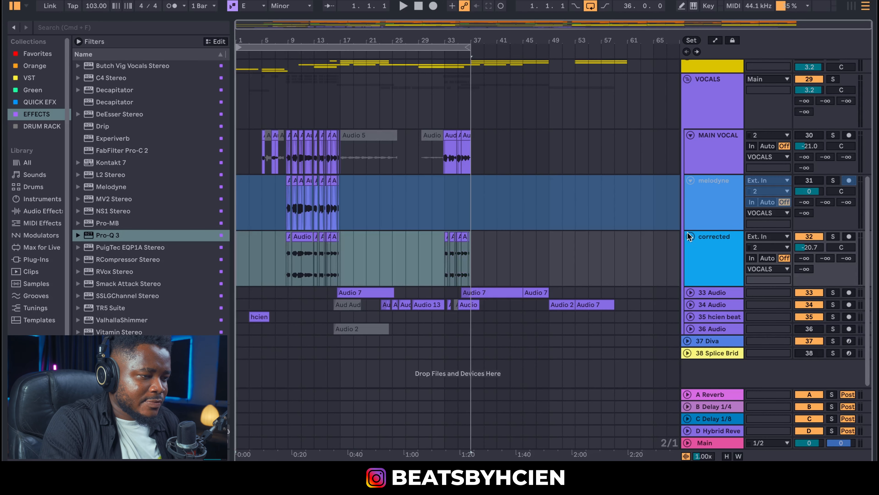
left_click(690, 236)
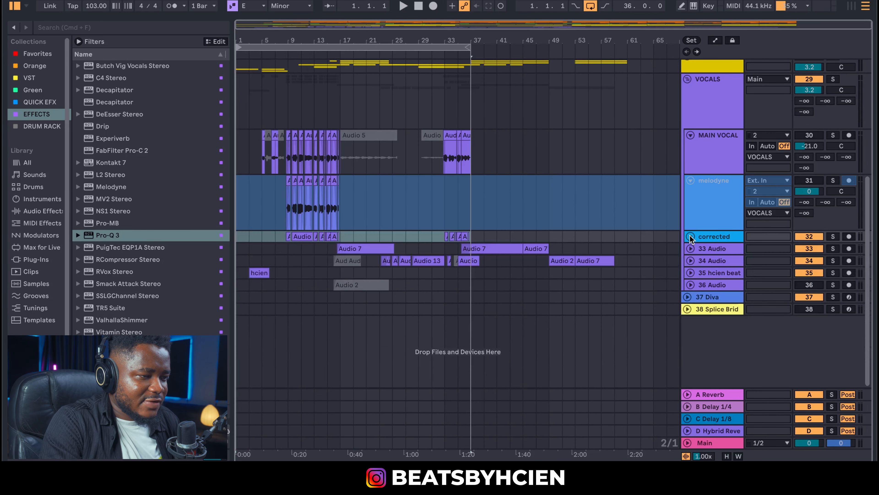
left_click(690, 181)
left_click(691, 135)
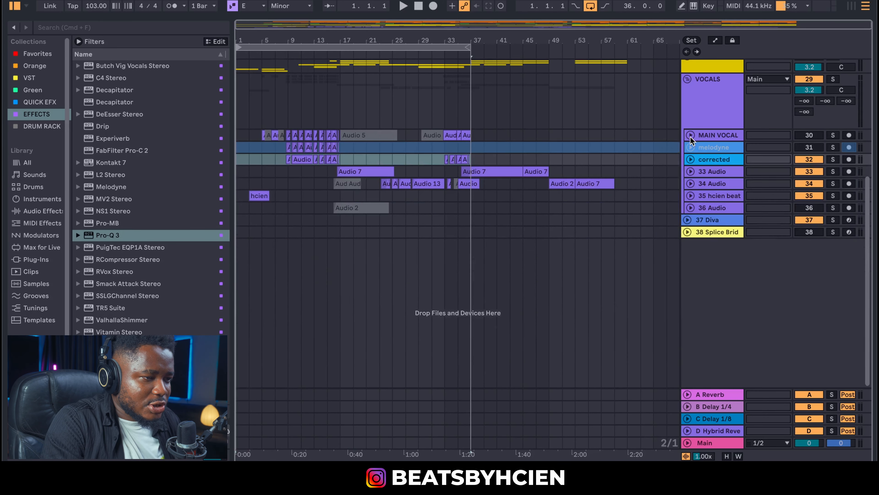
scroll(640, 150, "up", 6)
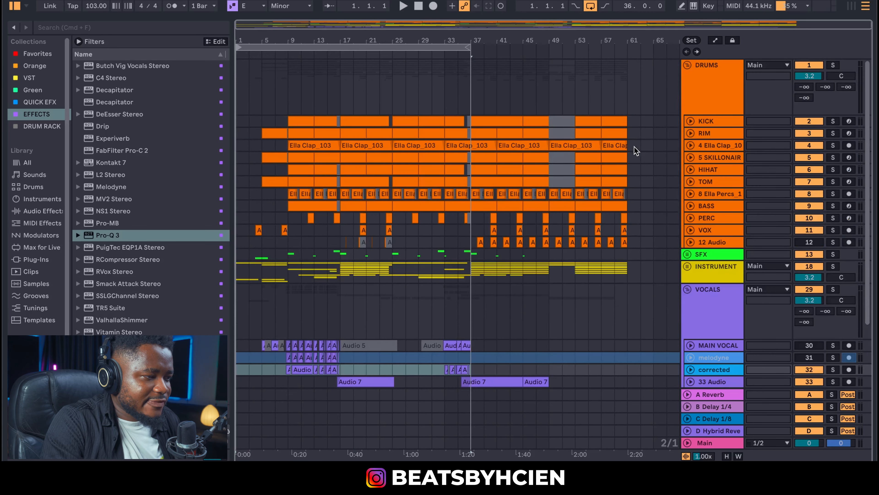
Fold the DRUMS group and extend the loop to the end of the song at bar 61.
left_click(688, 66)
left_click_drag(469, 48, 621, 85)
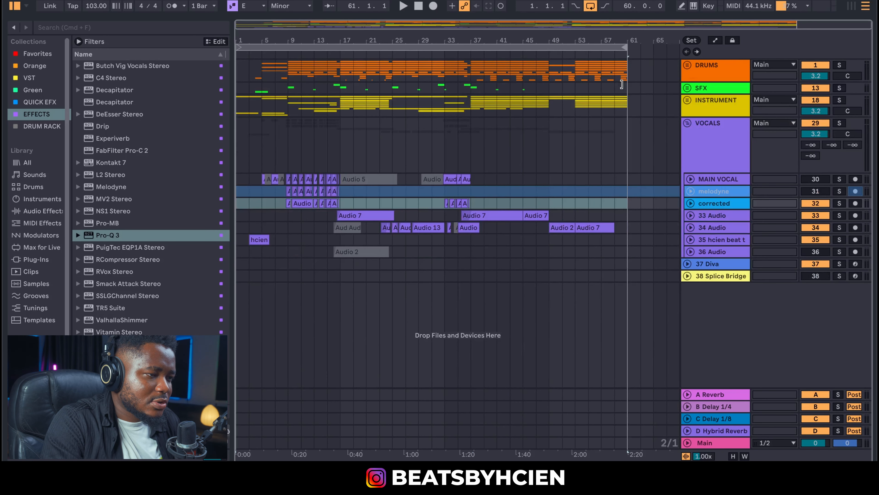
left_click(550, 152)
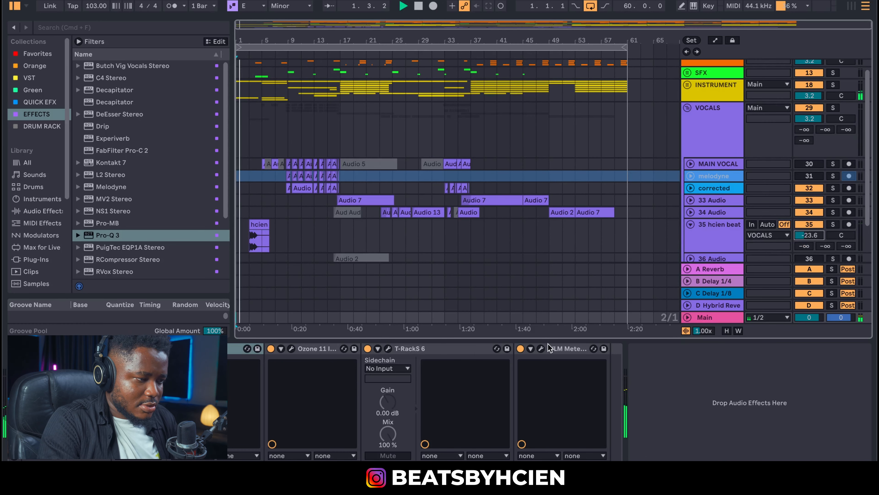
Watch the song's loudness on the Main track's WLM Meter during playback, toggling the MAIN VOCAL track on and back off.
left_click(540, 348)
left_click_drag(140, 11, 289, 171)
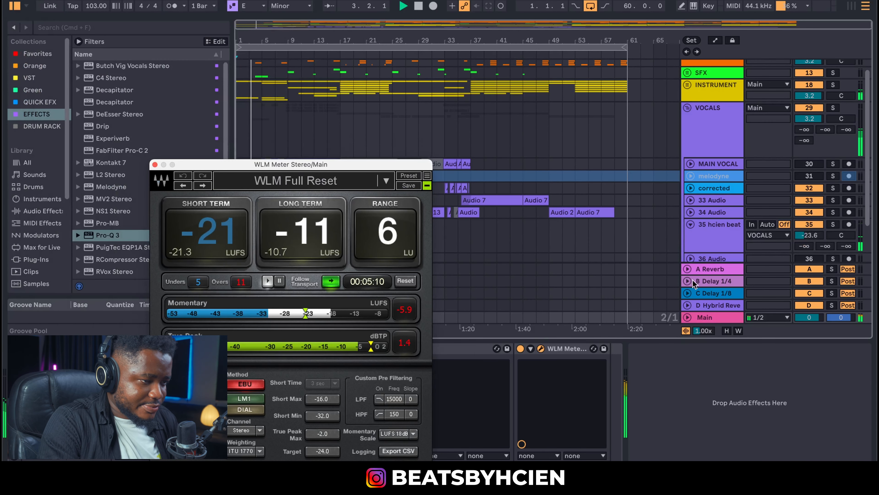
left_click_drag(658, 338, 656, 367)
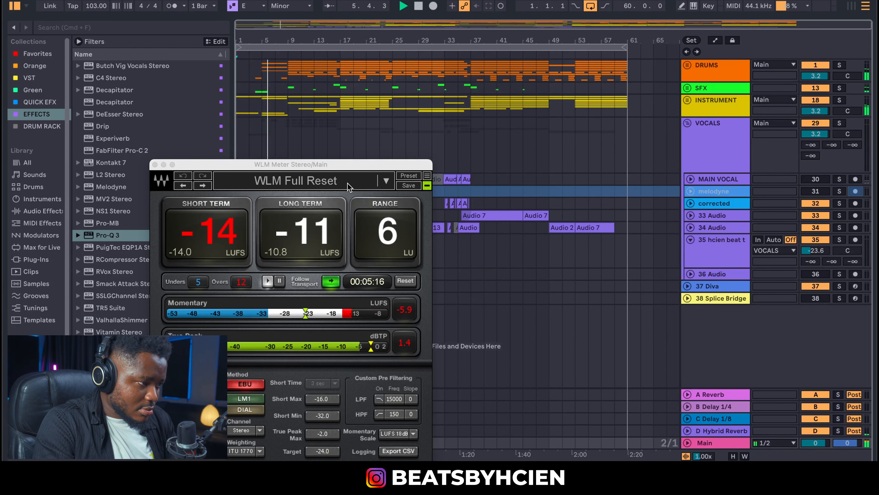
left_click_drag(343, 165, 369, 271)
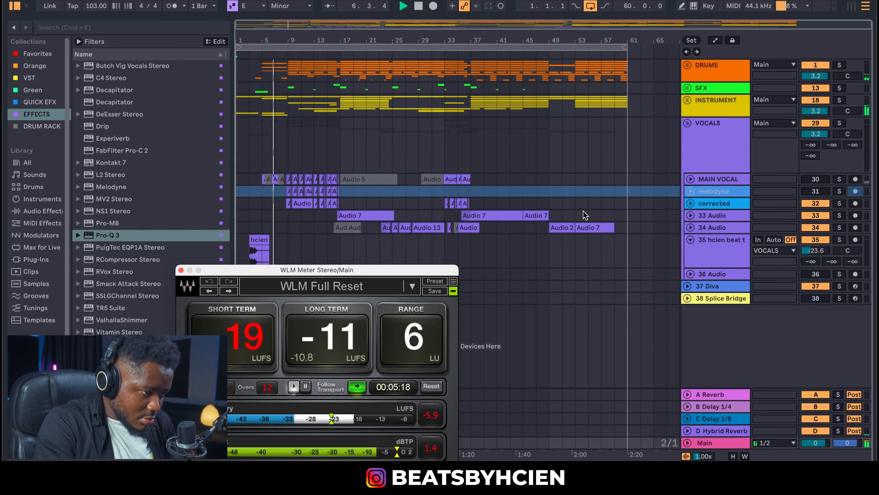
left_click(812, 179)
left_click(812, 180)
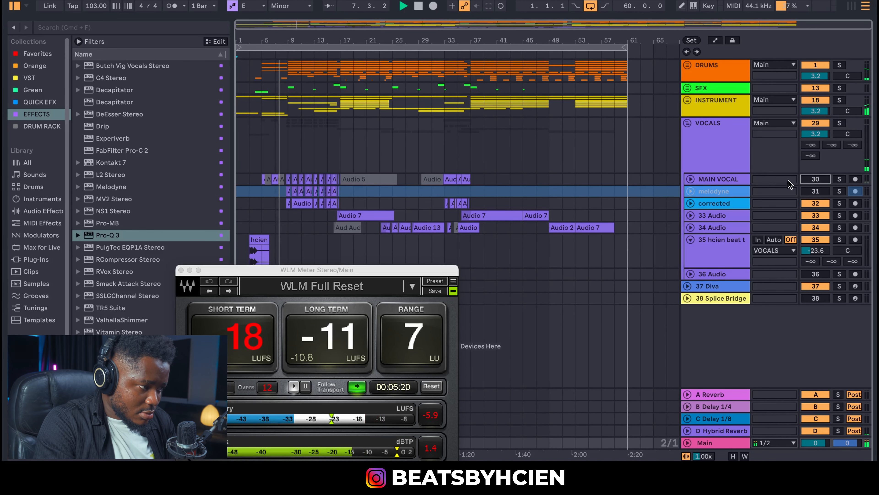
left_click(342, 274)
left_click_drag(341, 273, 336, 319)
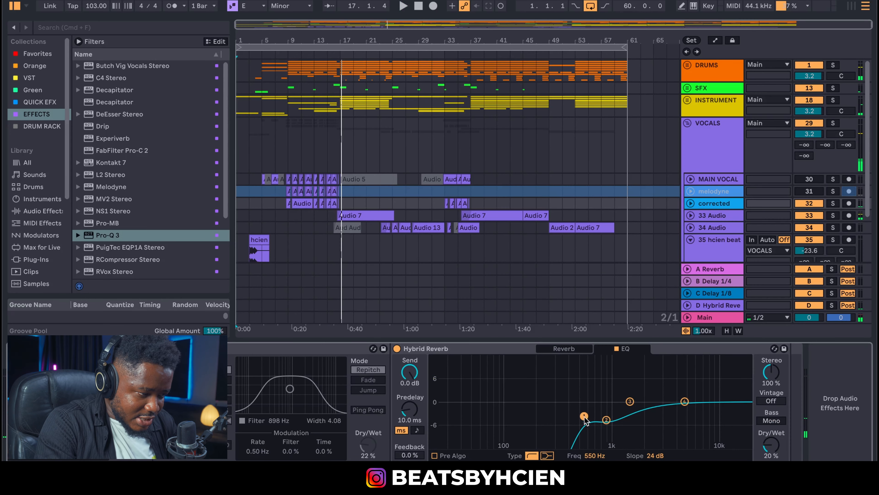
Reshape the Hybrid Reverb EQ with a 36 dB low cut near 697 Hz, a shallower band 2 dip, and band 3 at 1.61 kHz, -0.3 dB.
left_click_drag(604, 421, 606, 415)
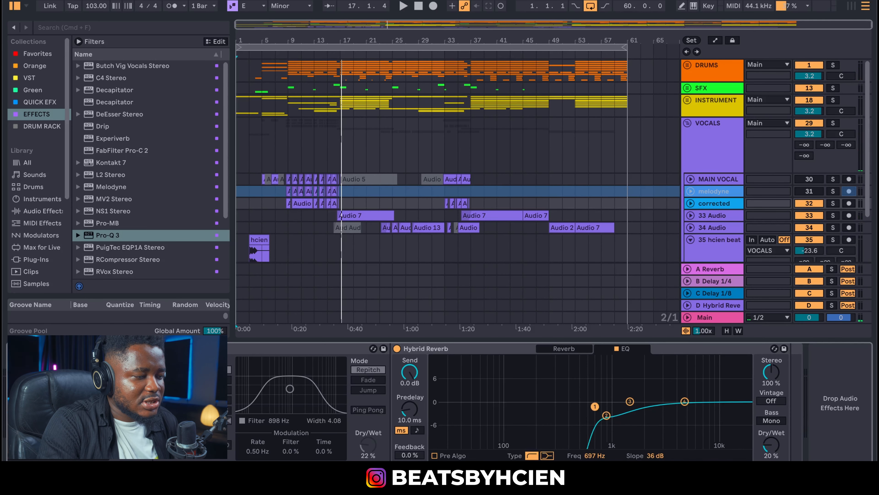
left_click(631, 402)
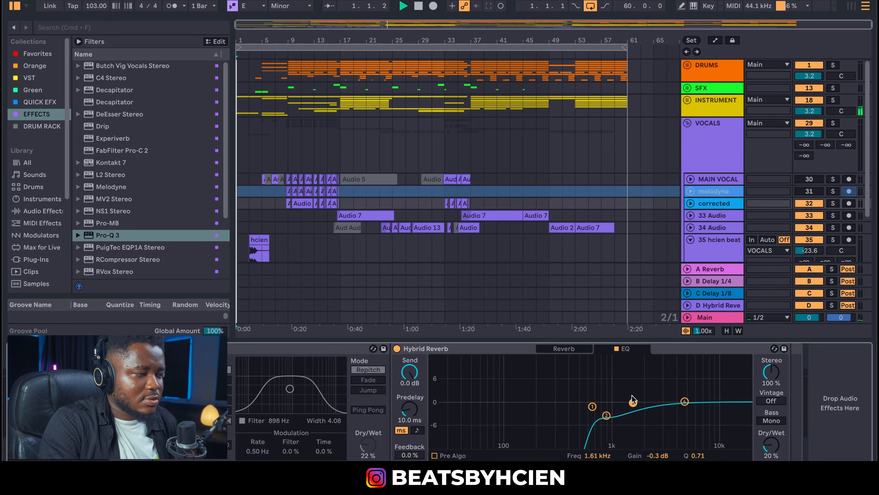